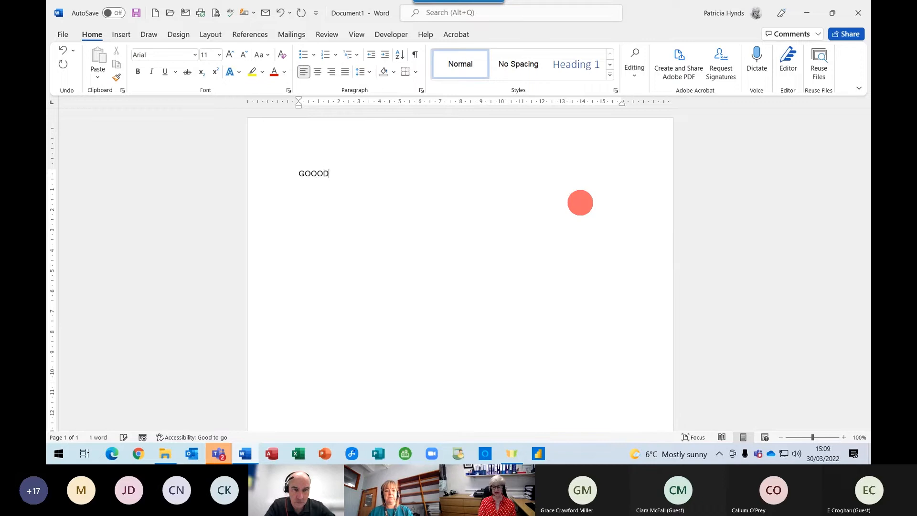
# Complete the first line as 'GOOOD AFTERNOON' and start a new line beneath it.
pyautogui.write('AFTER')
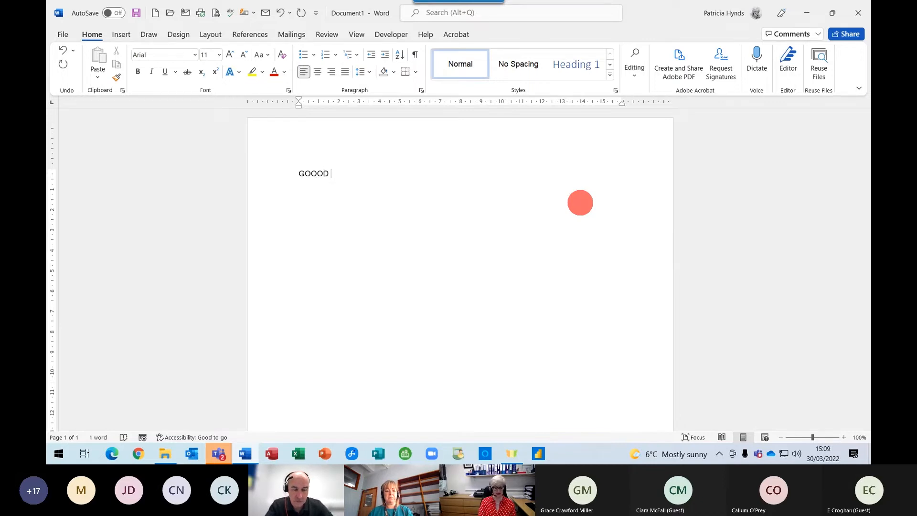
pyautogui.write('NOON')
pyautogui.press('Return')
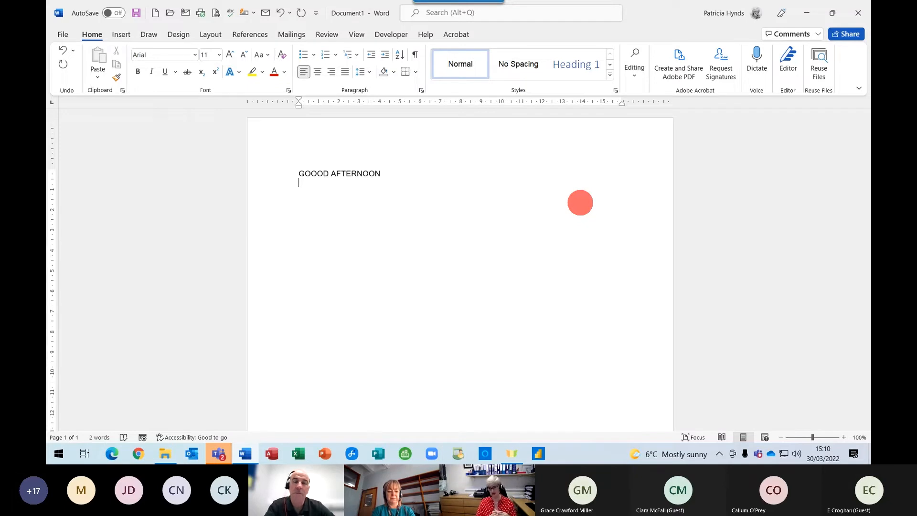
# Turn off 'Ignore words in UPPERCASE' in Word's Proofing options so GOOOD gets flagged.
pyautogui.click(60, 36)
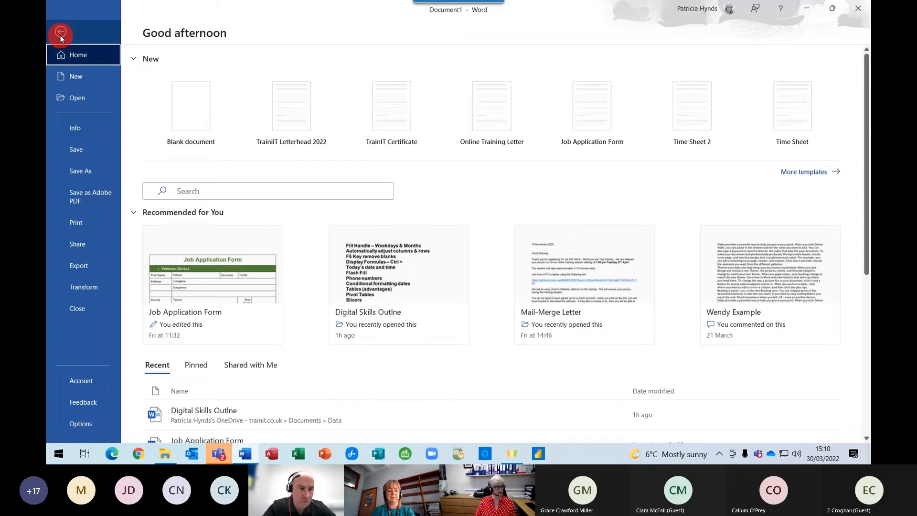
pyautogui.click(82, 422)
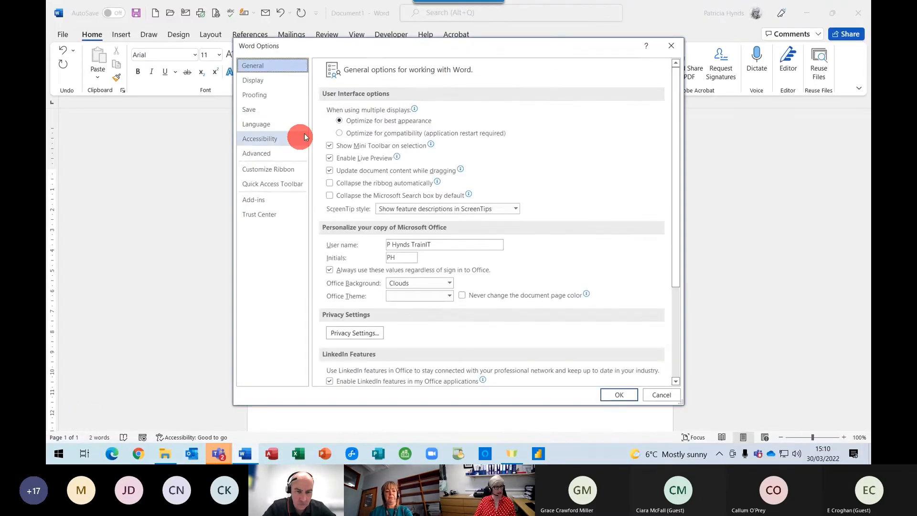
pyautogui.click(268, 94)
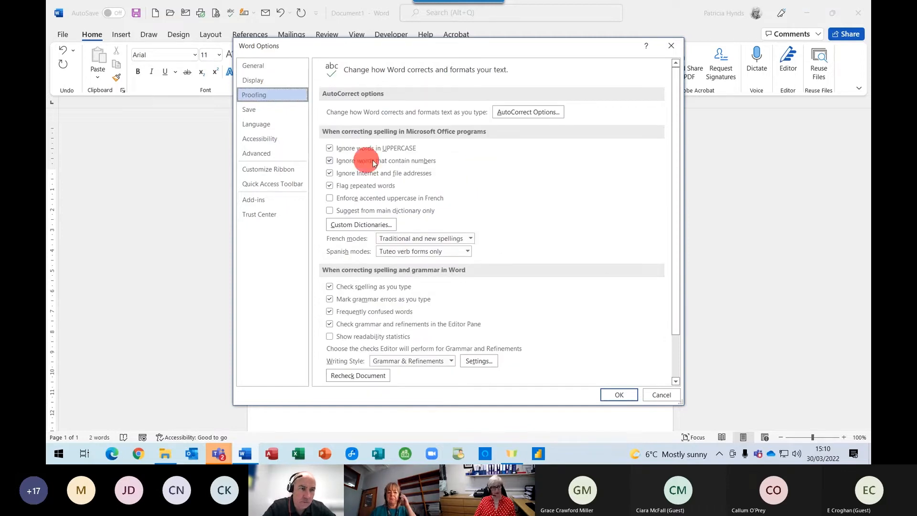
pyautogui.click(330, 150)
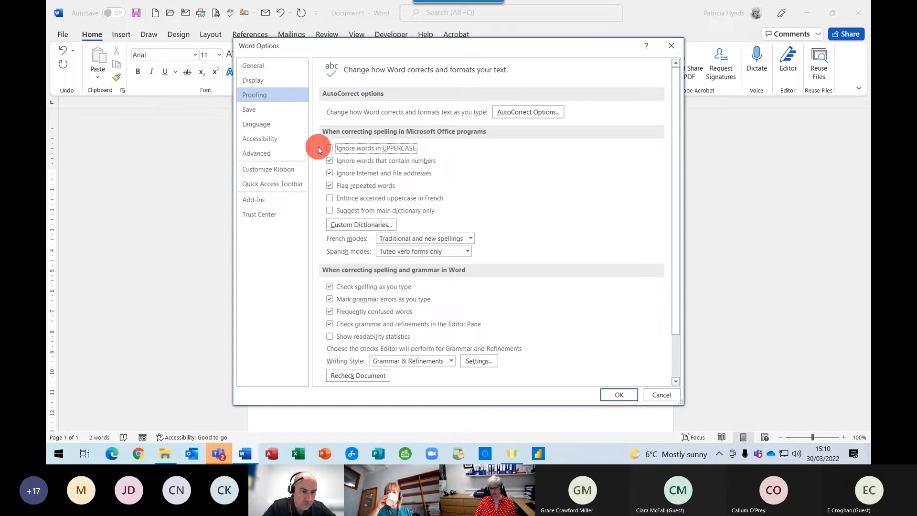
pyautogui.click(615, 395)
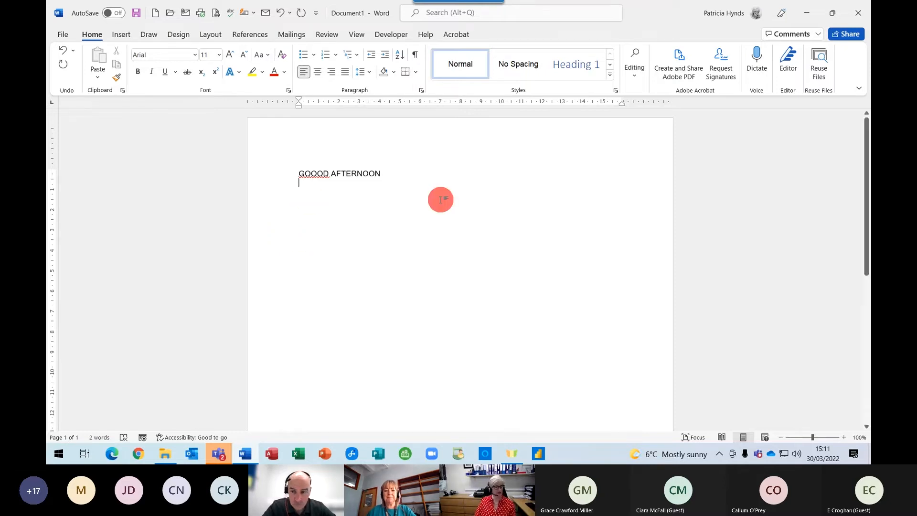
# Select the 'GOOOD AFTERNOON' line and delete it.
pyautogui.click(277, 173)
pyautogui.press('Delete')
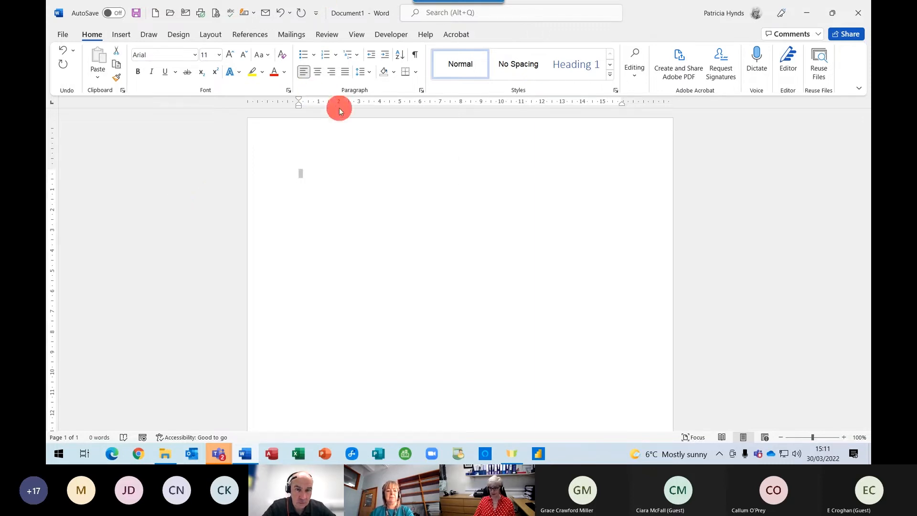
pyautogui.click(350, 132)
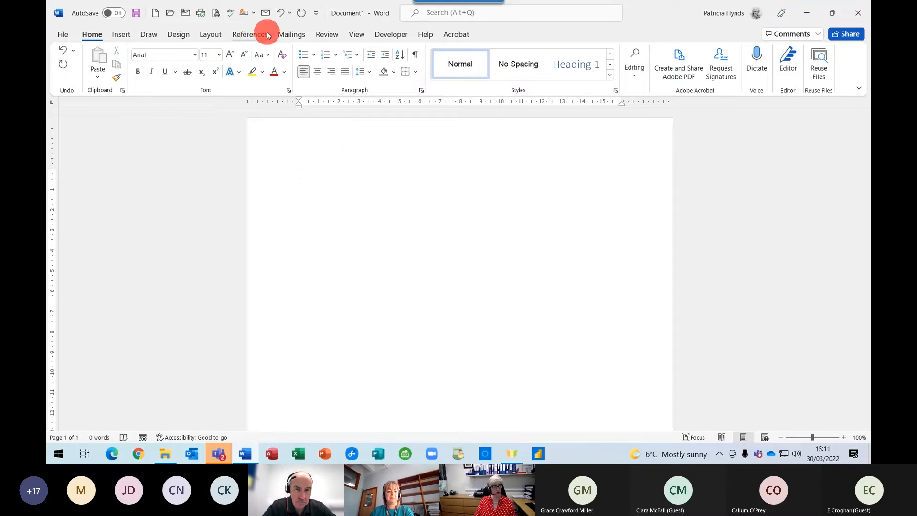
pyautogui.click(328, 3)
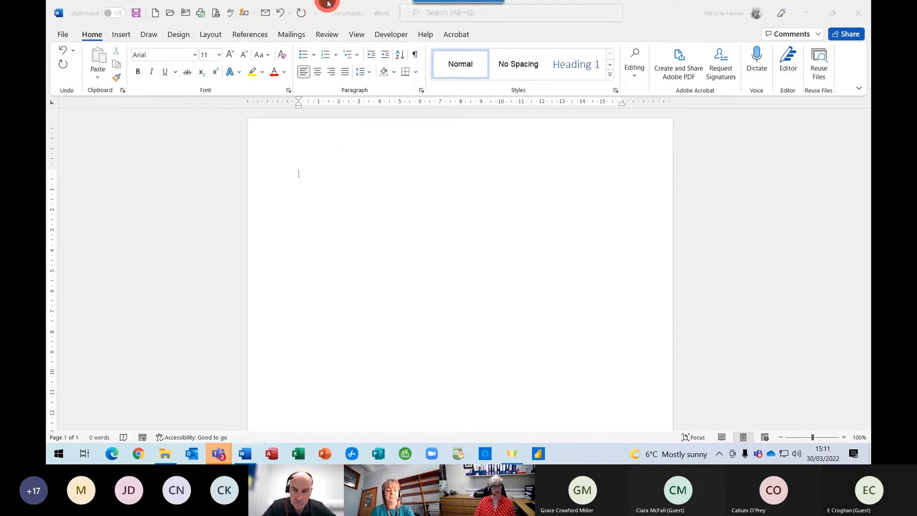
pyautogui.click(670, 22)
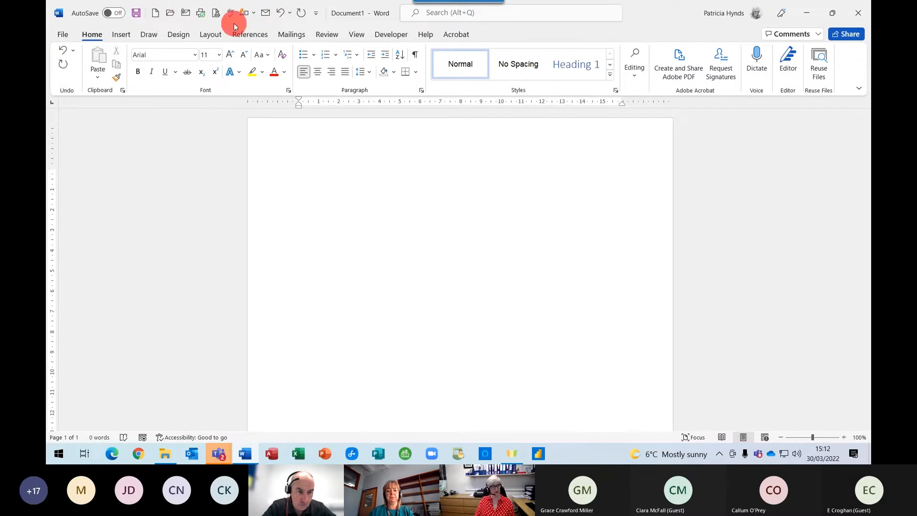
pyautogui.click(317, 14)
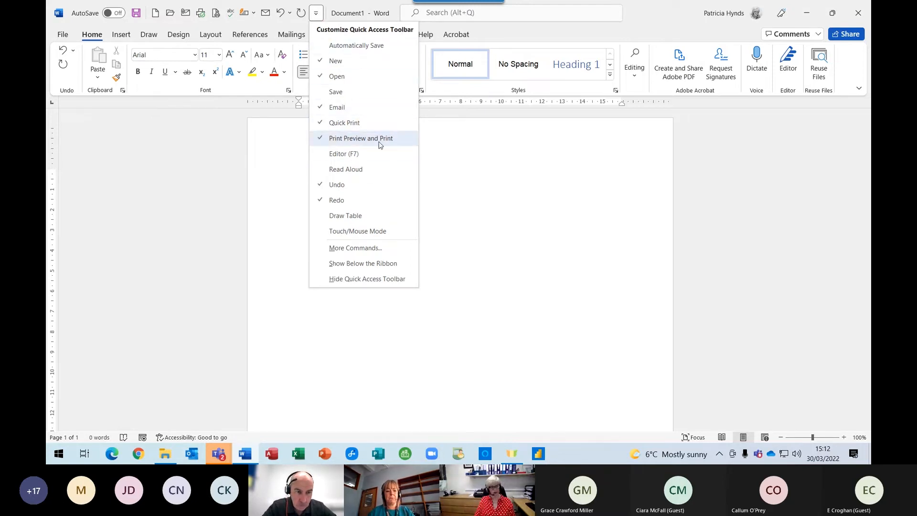
pyautogui.click(343, 248)
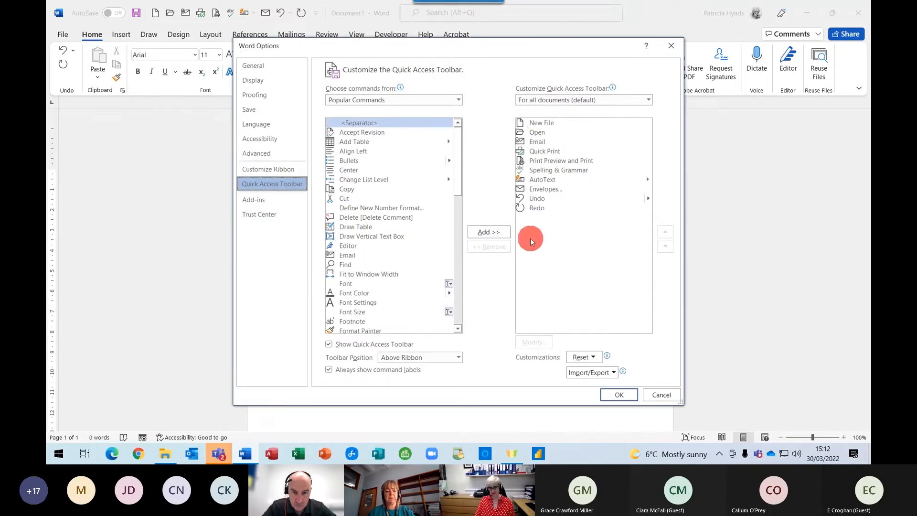
pyautogui.click(660, 394)
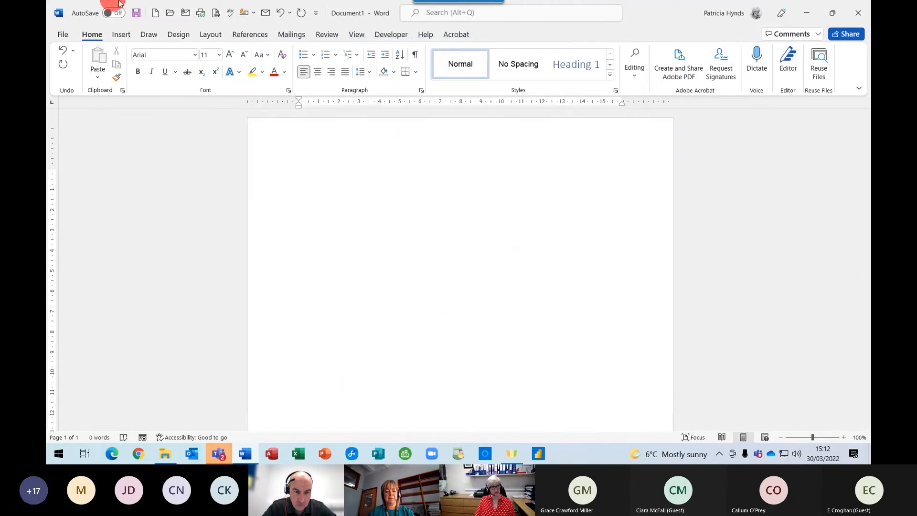
pyautogui.click(189, 15)
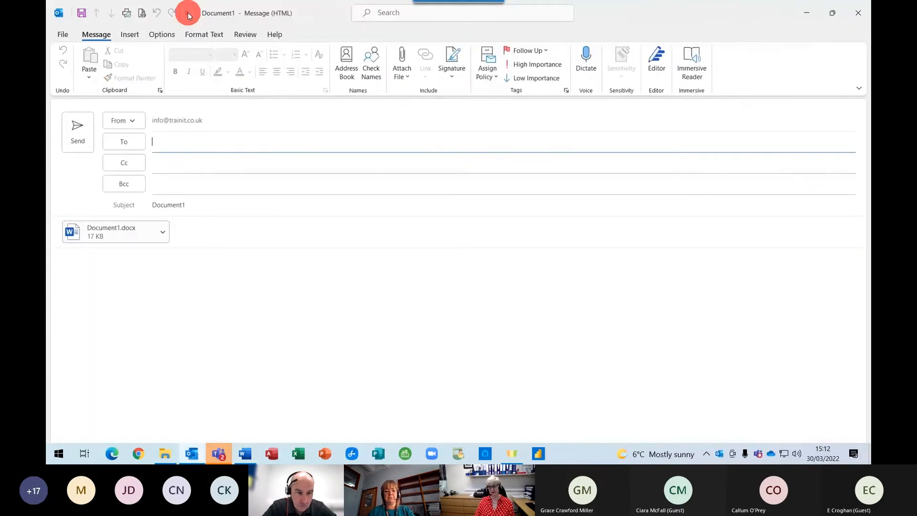
pyautogui.click(88, 270)
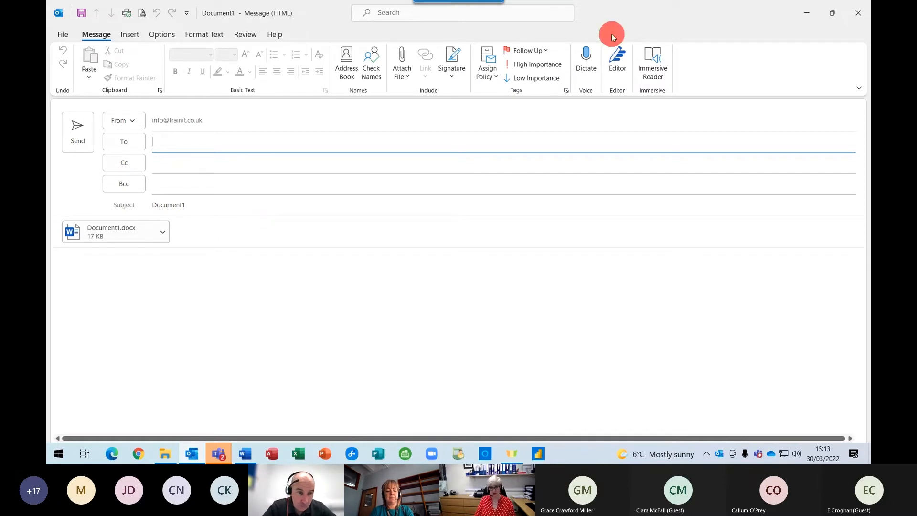
pyautogui.click(858, 12)
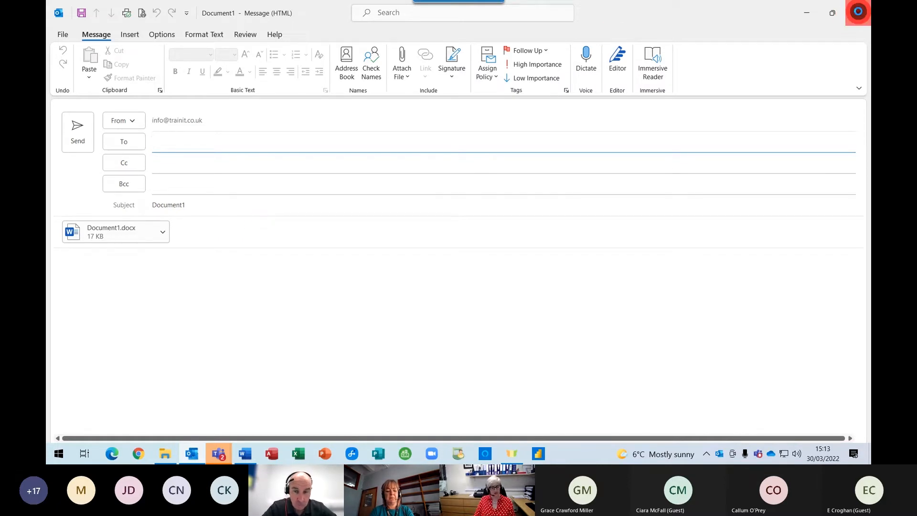
pyautogui.click(322, 225)
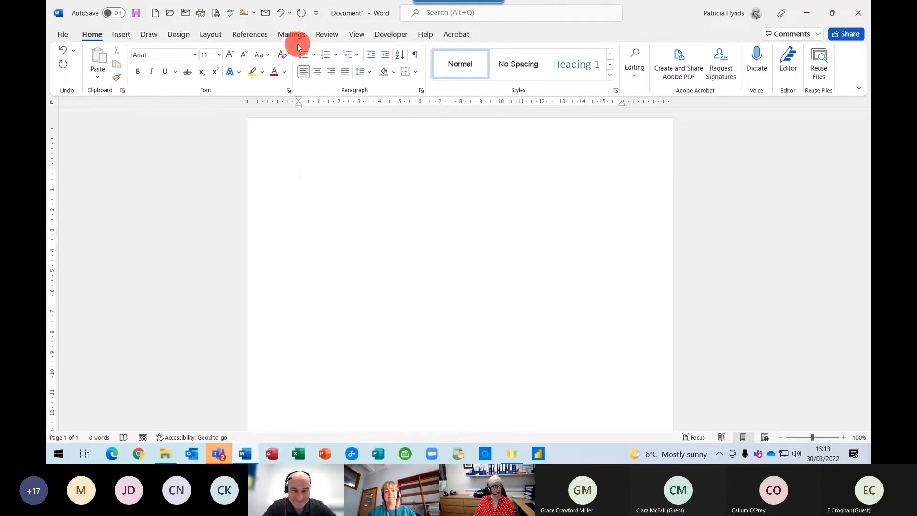
pyautogui.click(357, 35)
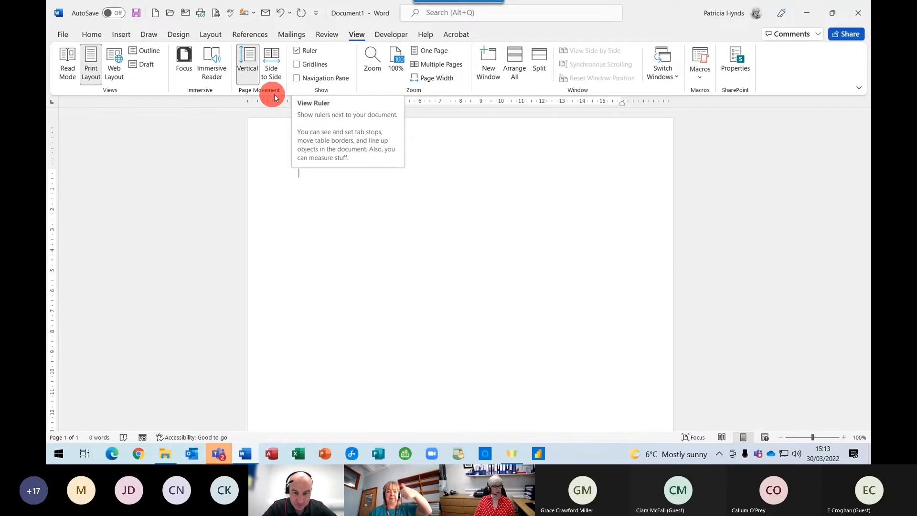
pyautogui.click(91, 34)
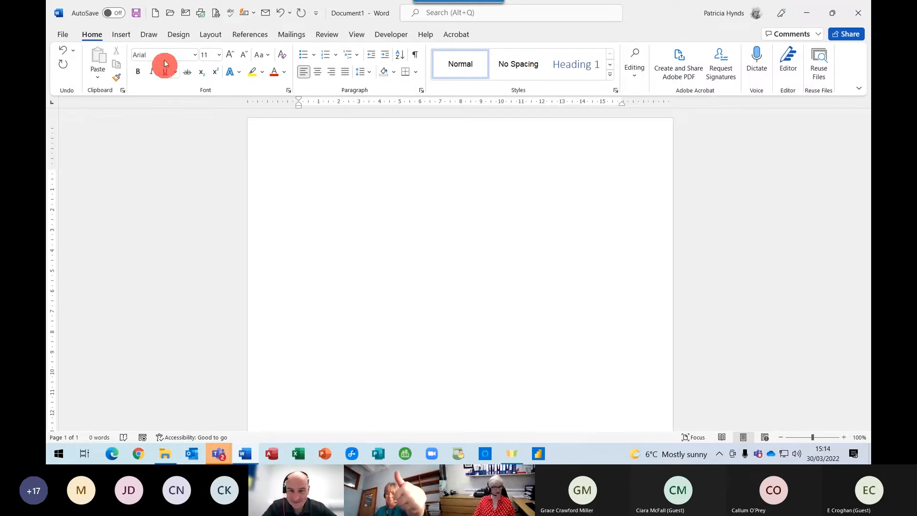
# Make Arial 11 pt the default font for all documents based on the Normal template.
pyautogui.click(289, 91)
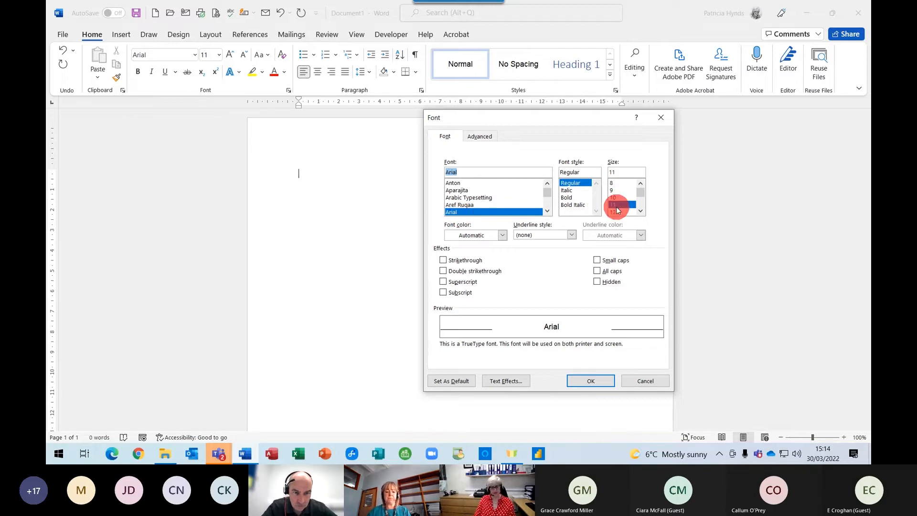
pyautogui.click(443, 381)
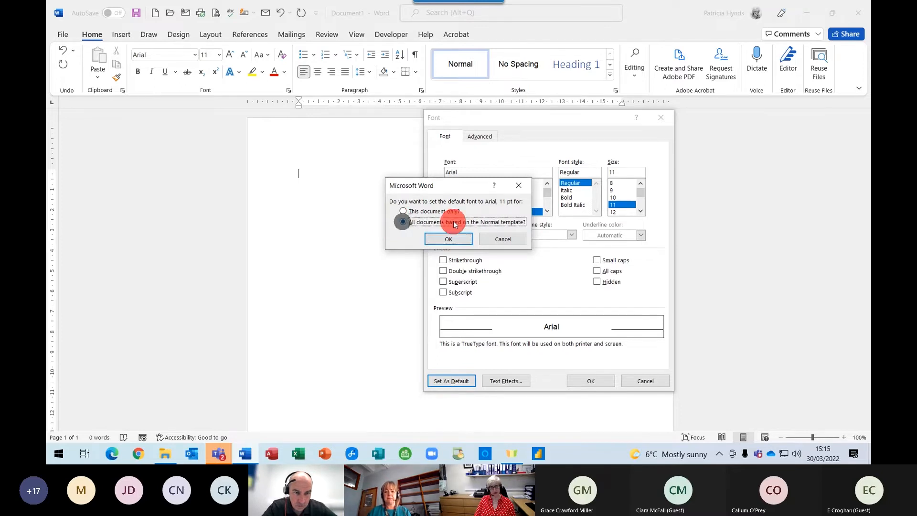
pyautogui.click(461, 222)
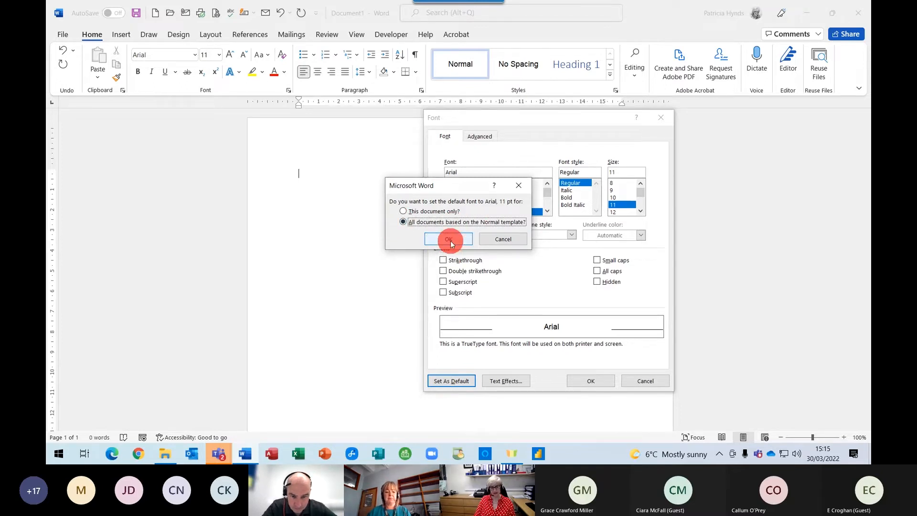
pyautogui.click(451, 240)
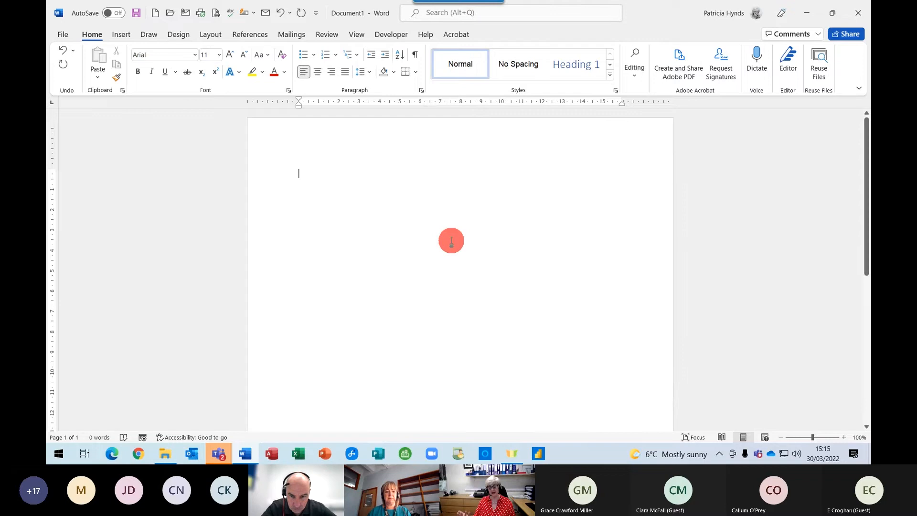
pyautogui.click(420, 90)
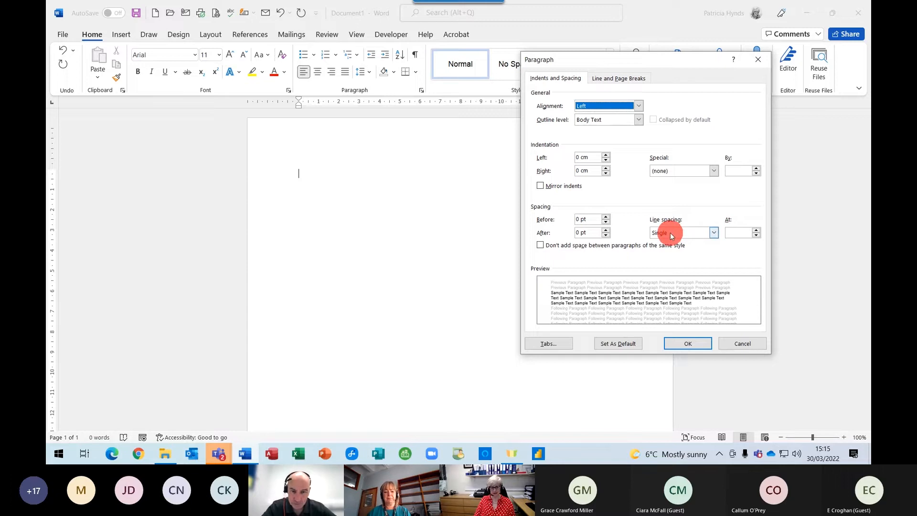
pyautogui.click(620, 342)
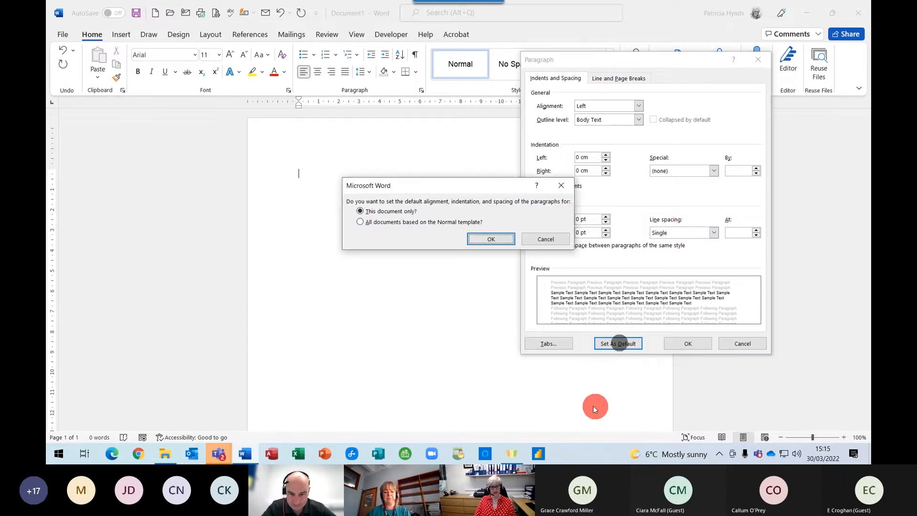
pyautogui.click(368, 222)
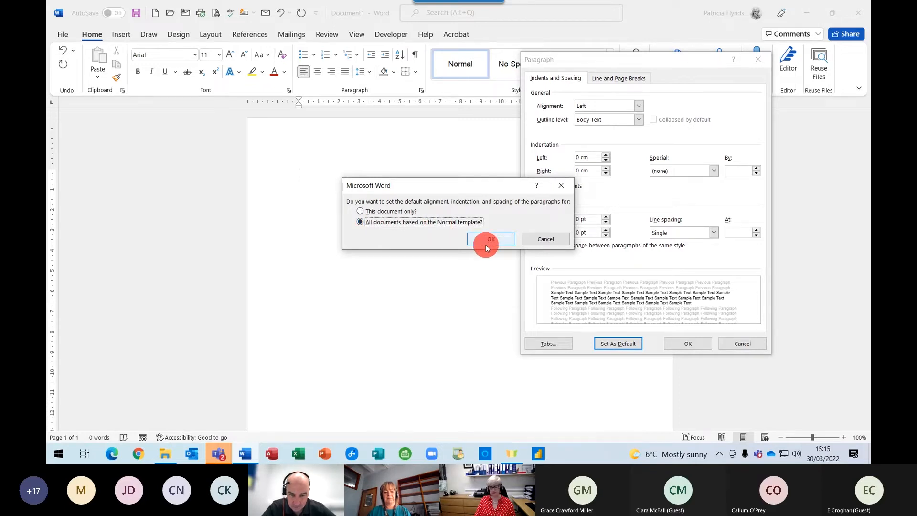
pyautogui.click(555, 239)
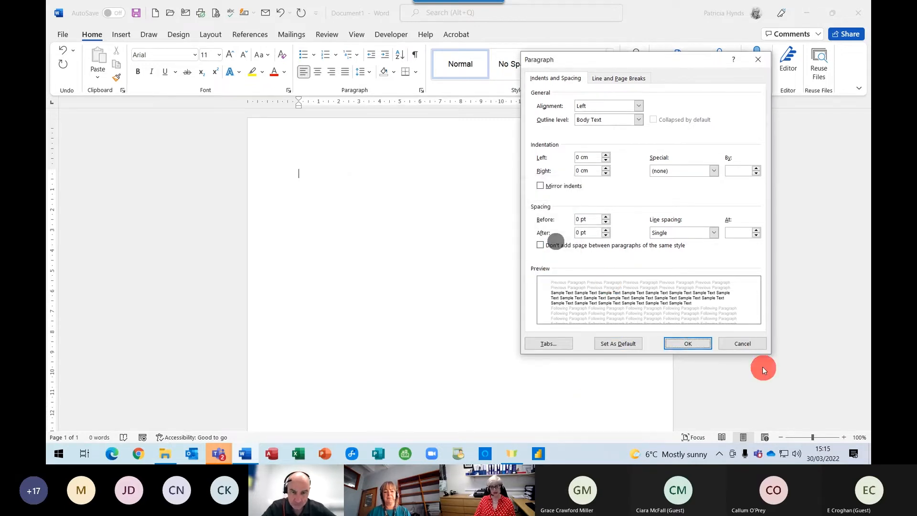
pyautogui.click(733, 344)
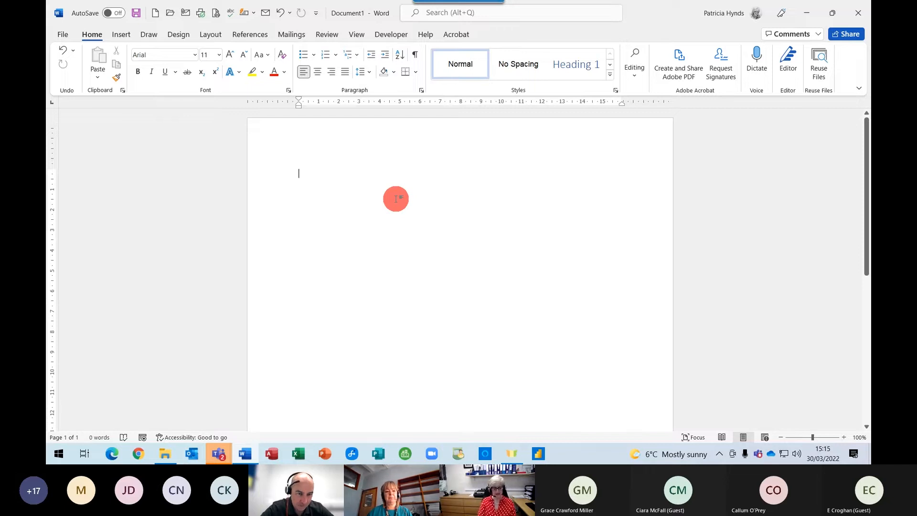
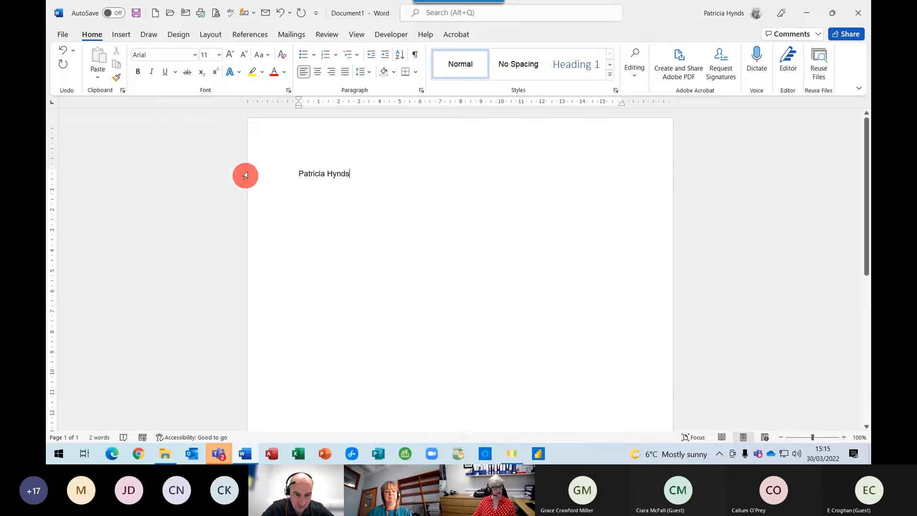
# Type a two-word name, format it 18 pt bold italic red, then select all text.
pyautogui.click(259, 171)
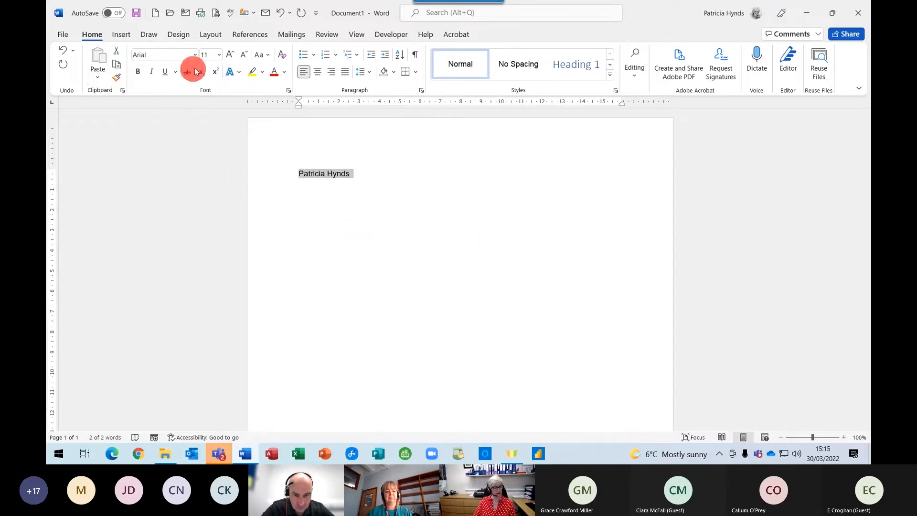
pyautogui.click(230, 55)
pyautogui.click(229, 55)
pyautogui.click(229, 54)
pyautogui.click(229, 55)
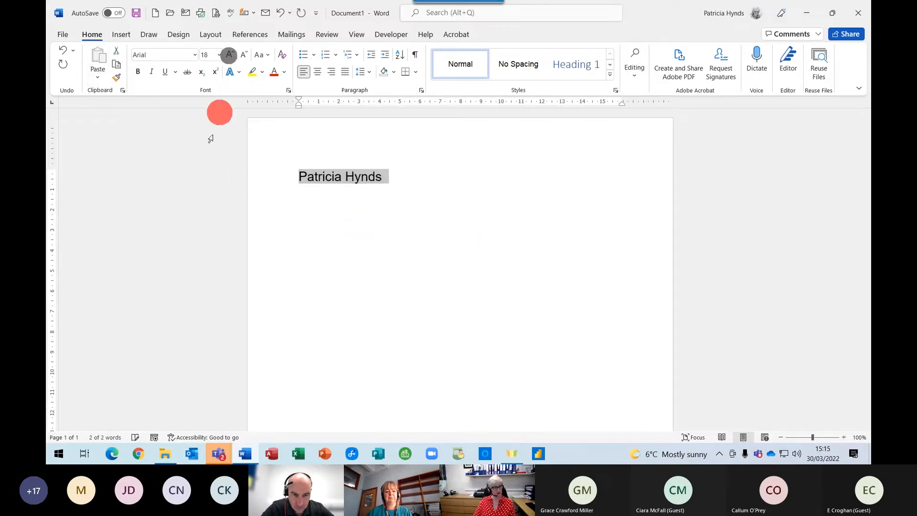
pyautogui.click(138, 71)
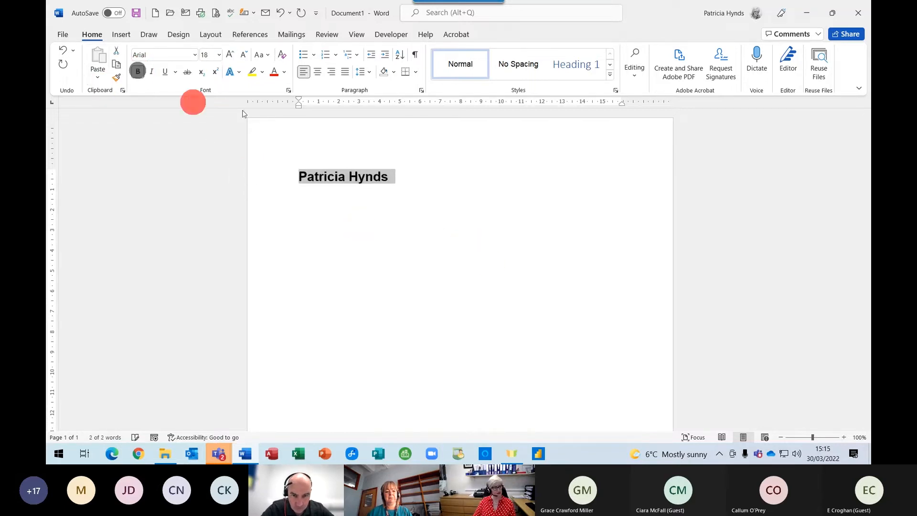
pyautogui.click(152, 71)
pyautogui.click(273, 72)
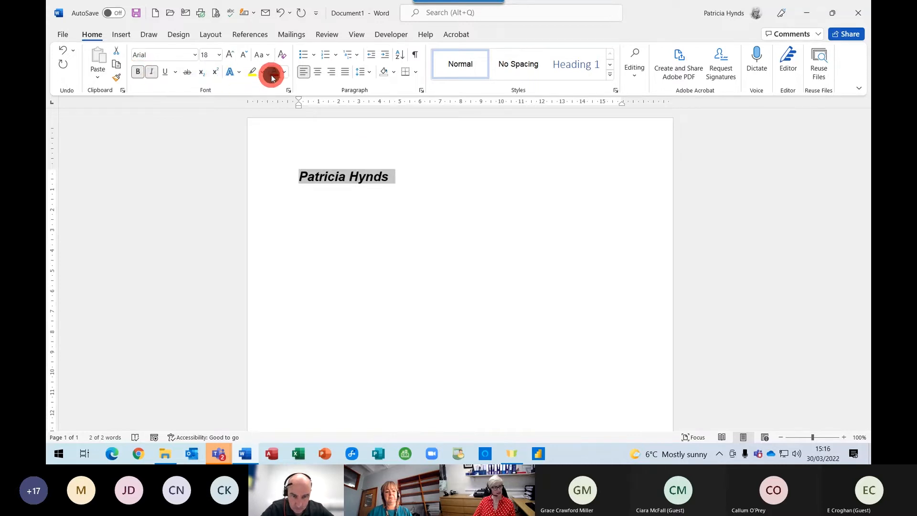
pyautogui.click(441, 223)
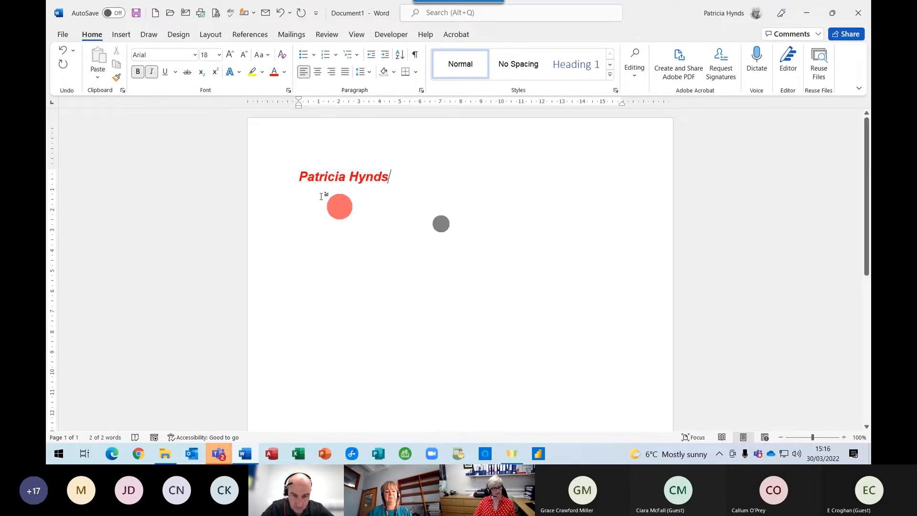
pyautogui.hotkey('ctrl', 'a')
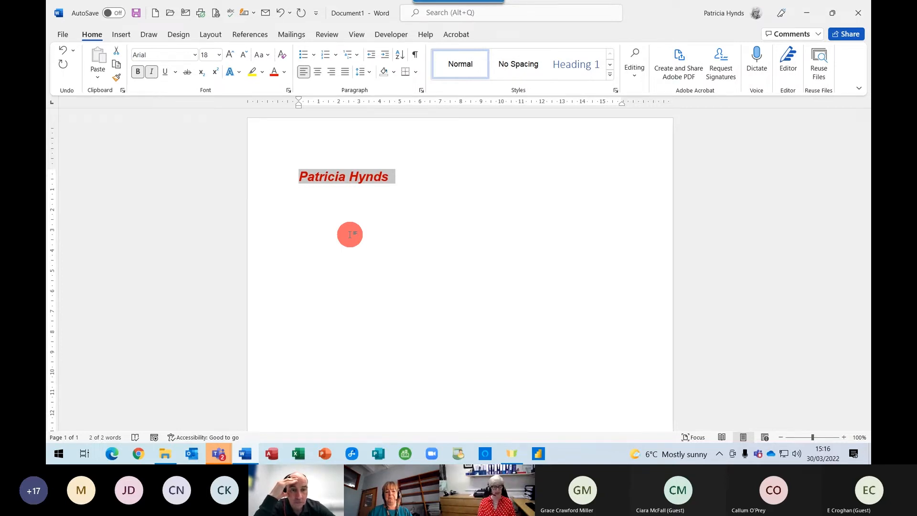
pyautogui.press('BackSpace')
pyautogui.write('hello')
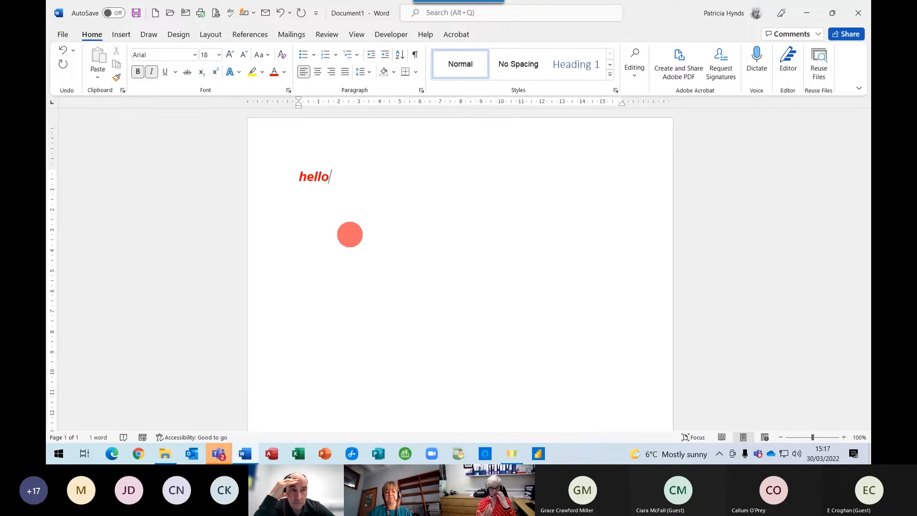
pyautogui.hotkey('ctrl', 'z')
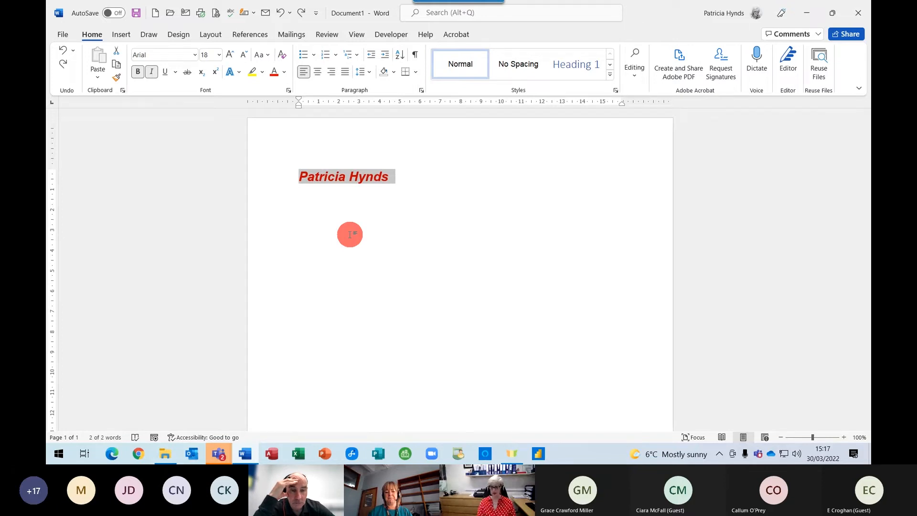
pyautogui.hotkey('ctrl', 'z')
pyautogui.write('hello')
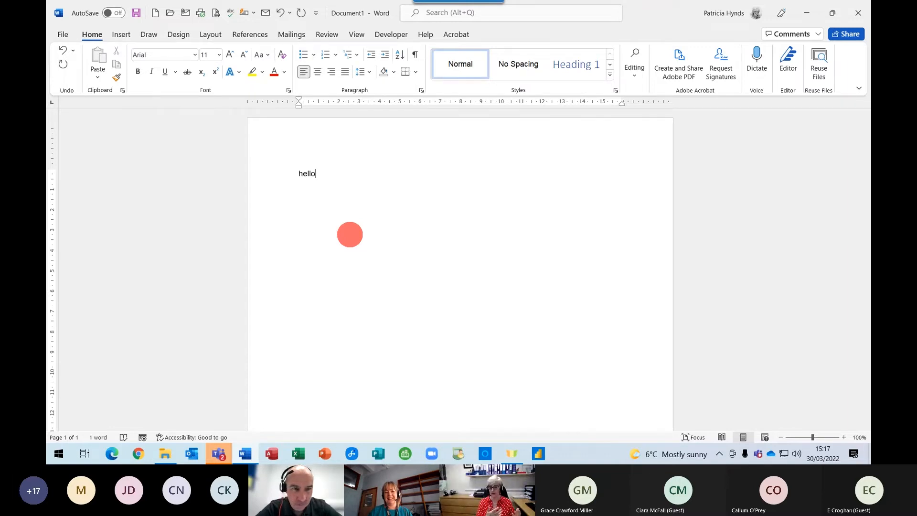
pyautogui.hotkey('ctrl', 'z')
pyautogui.hotkey('ctrl', 'z')
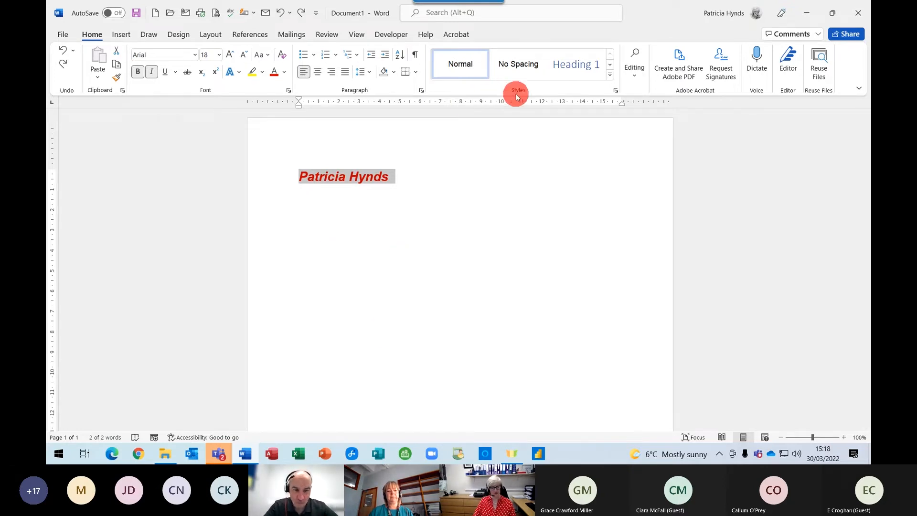
# Apply the Normal style to the formatted name, then delete it.
pyautogui.click(473, 64)
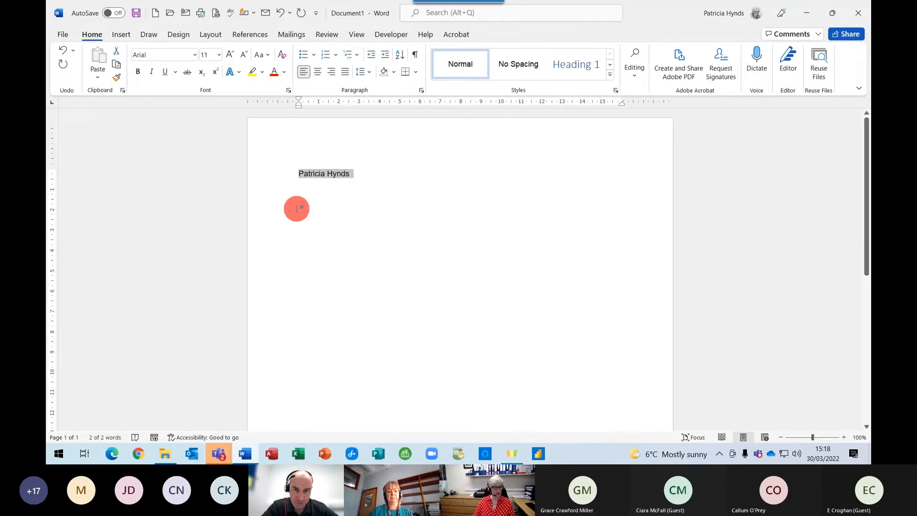
pyautogui.press('Delete')
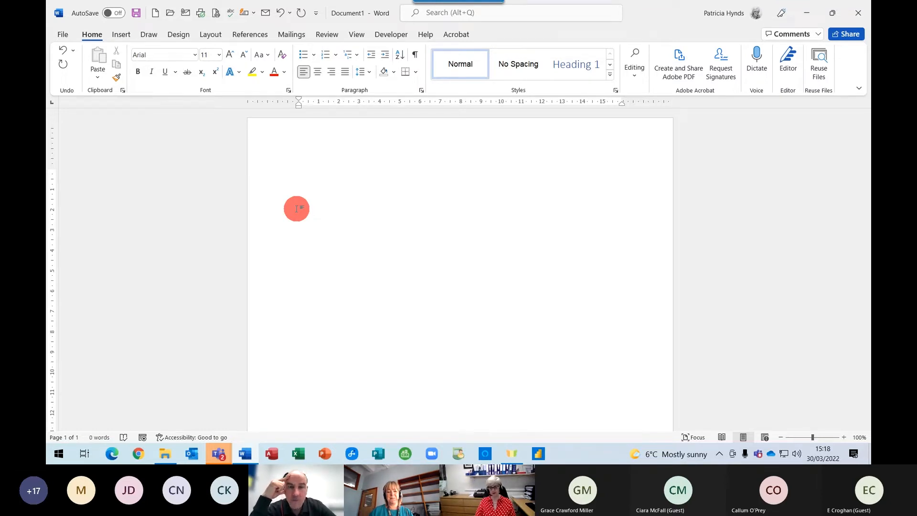
# Generate six paragraphs of sample text with =rand(6,6).
pyautogui.write('=')
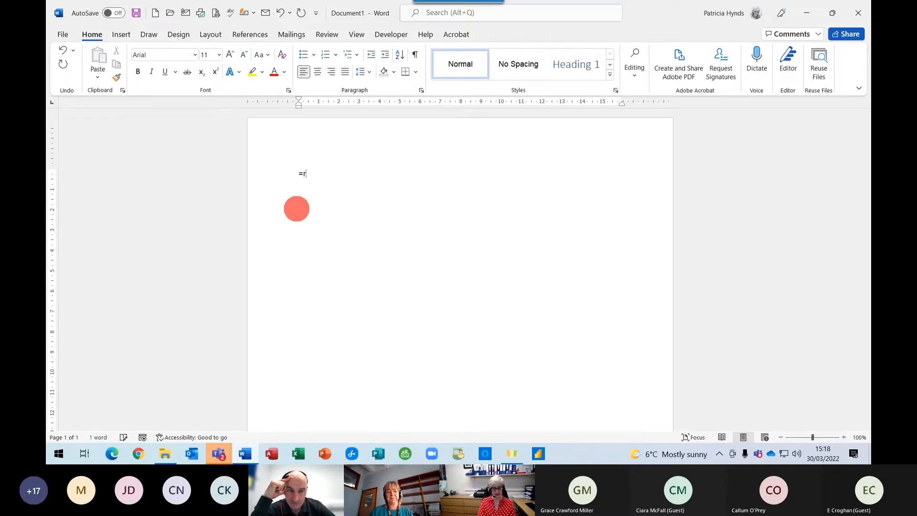
pyautogui.write('rand(')
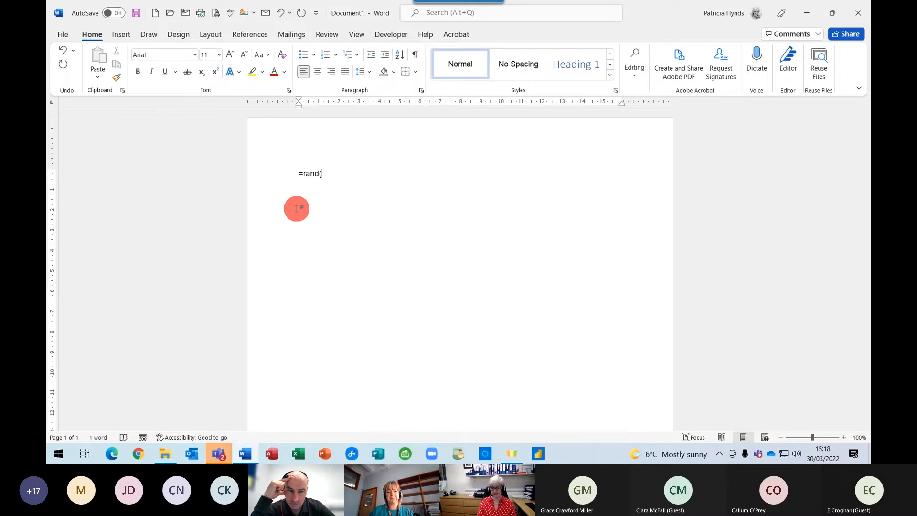
pyautogui.write('6,6')
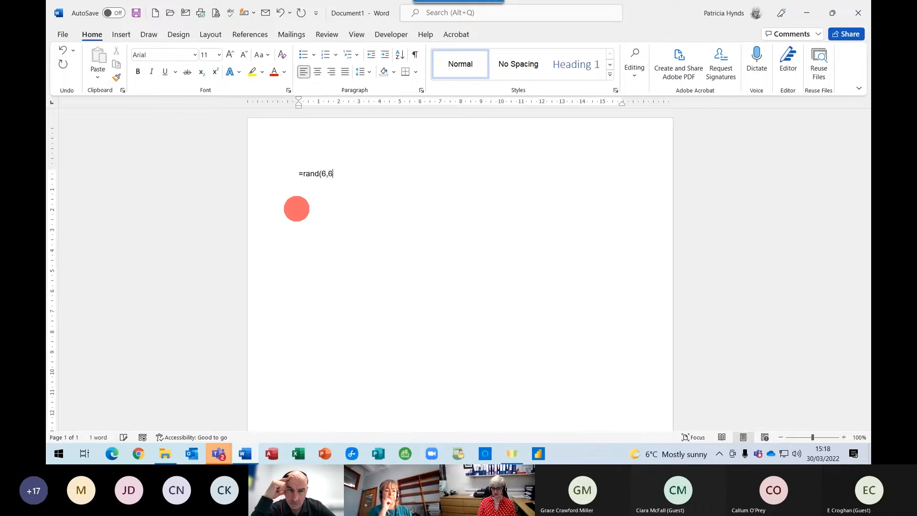
pyautogui.write(')')
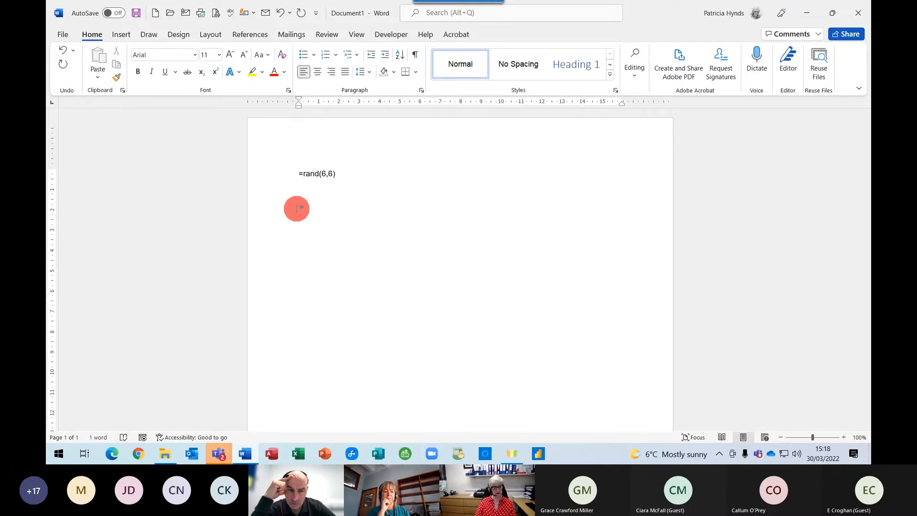
pyautogui.press('Return')
pyautogui.scroll(3, 394, 270)
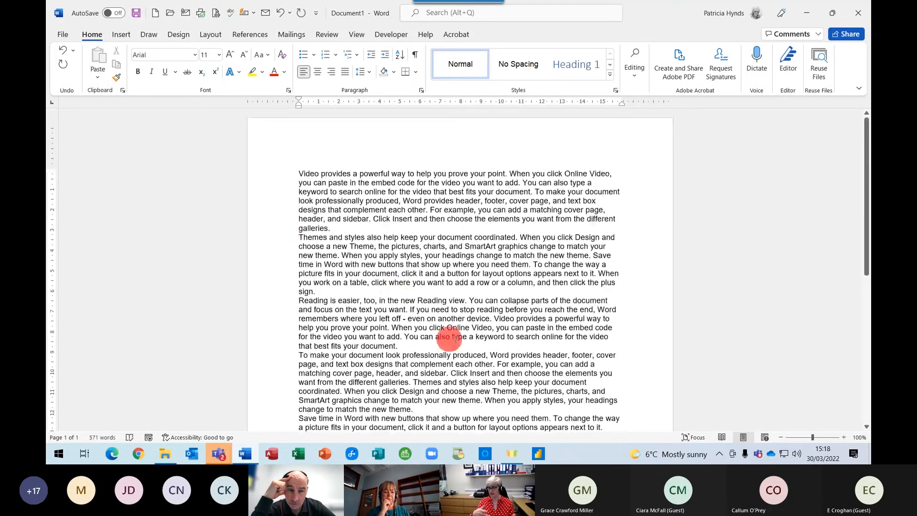
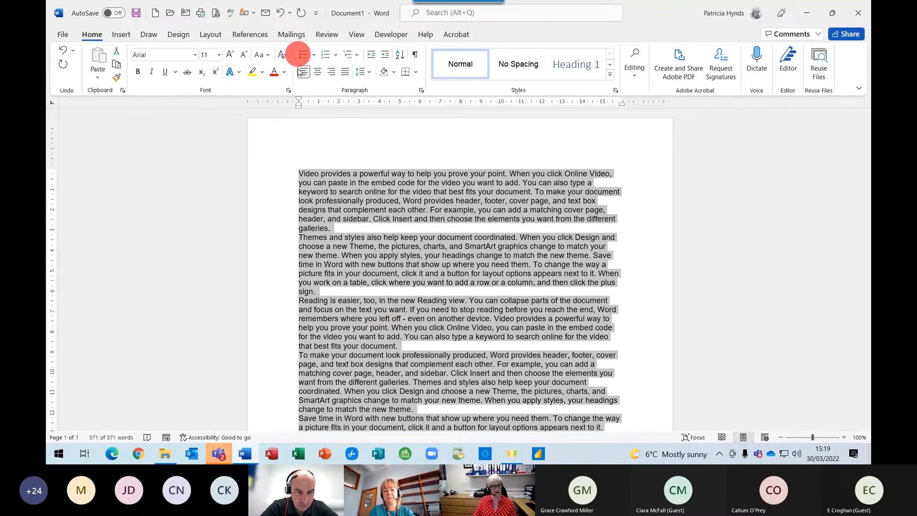
# Apply numbering to all selected sample paragraphs, numbering them from 1.
pyautogui.click(322, 56)
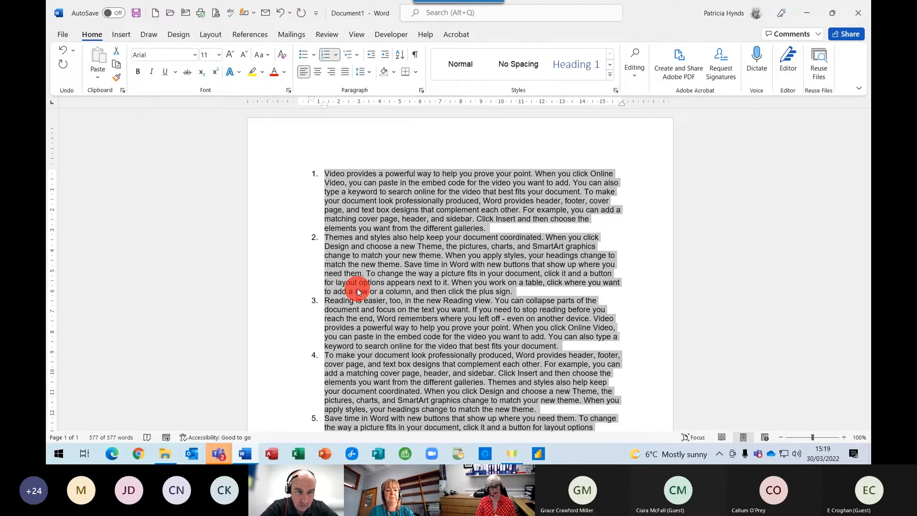
pyautogui.scroll(-3, 364, 287)
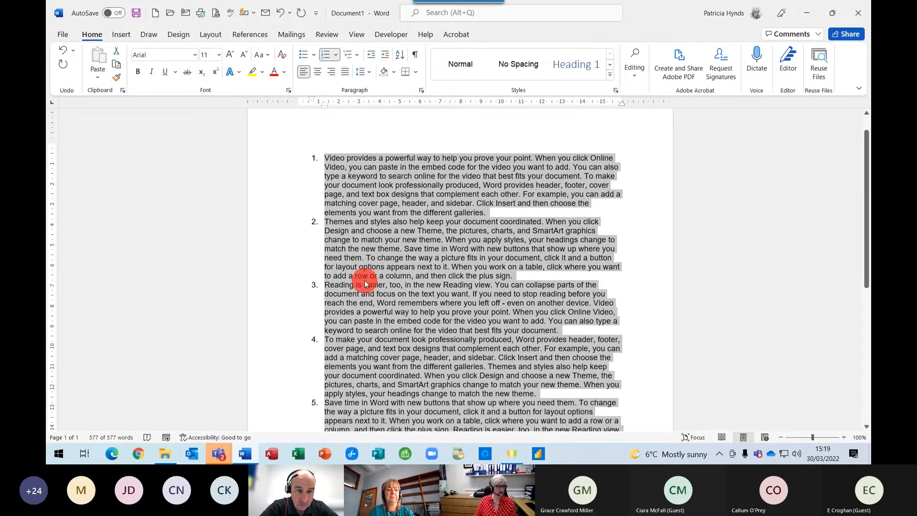
pyautogui.scroll(1, 411, 281)
# Indent paragraph 3 one level so it becomes sub-item 'a.' under item 2.
pyautogui.click(376, 261)
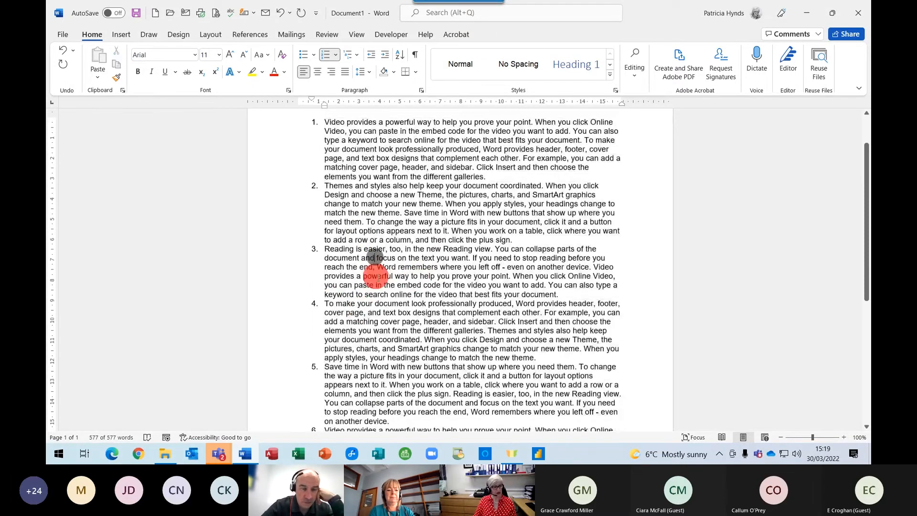
pyautogui.scroll(1, 372, 287)
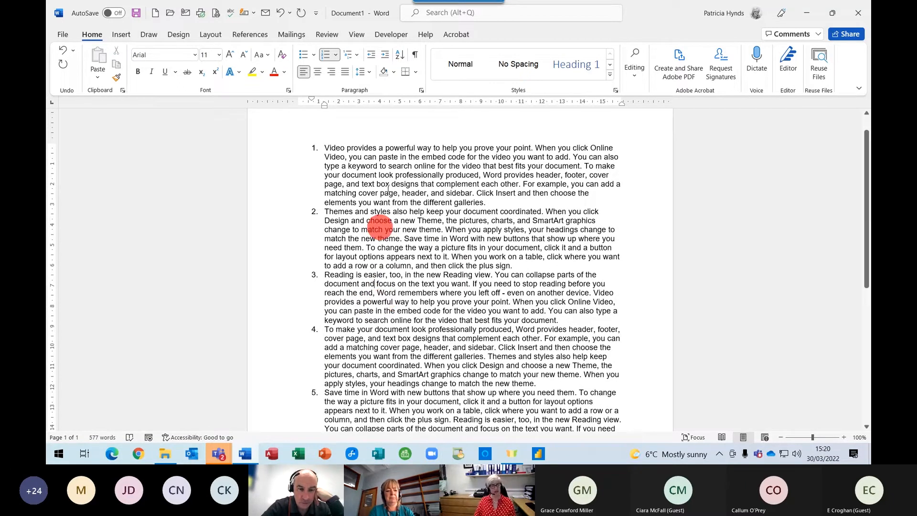
pyautogui.click(388, 56)
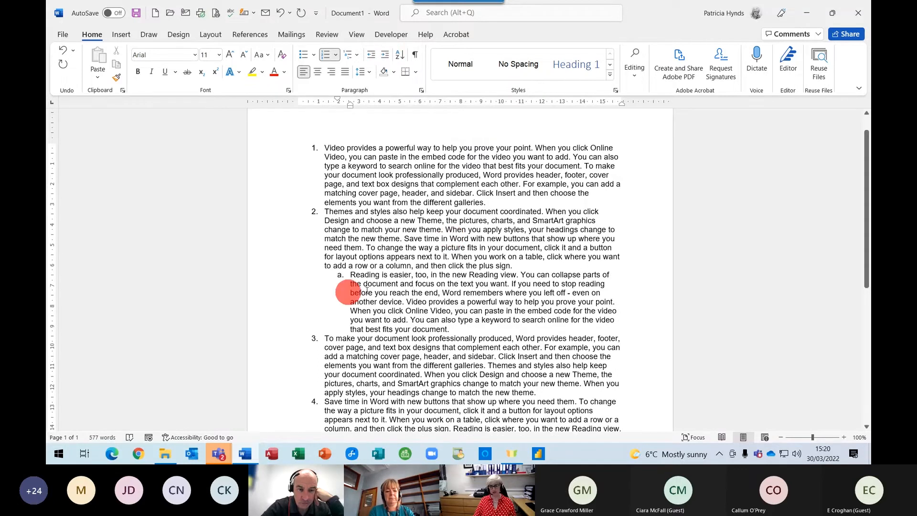
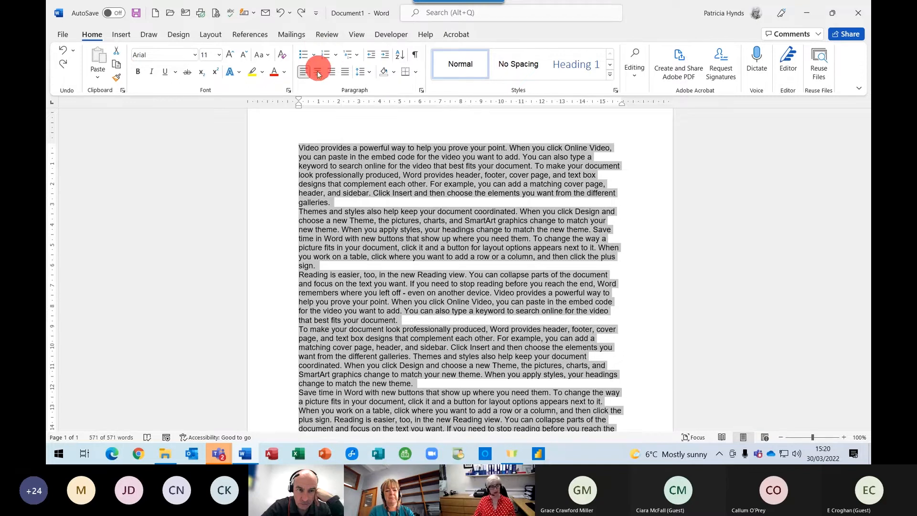
# Apply the 1. / 1.1. / 1.1.1. multilevel list style to all the selected paragraphs.
pyautogui.click(349, 55)
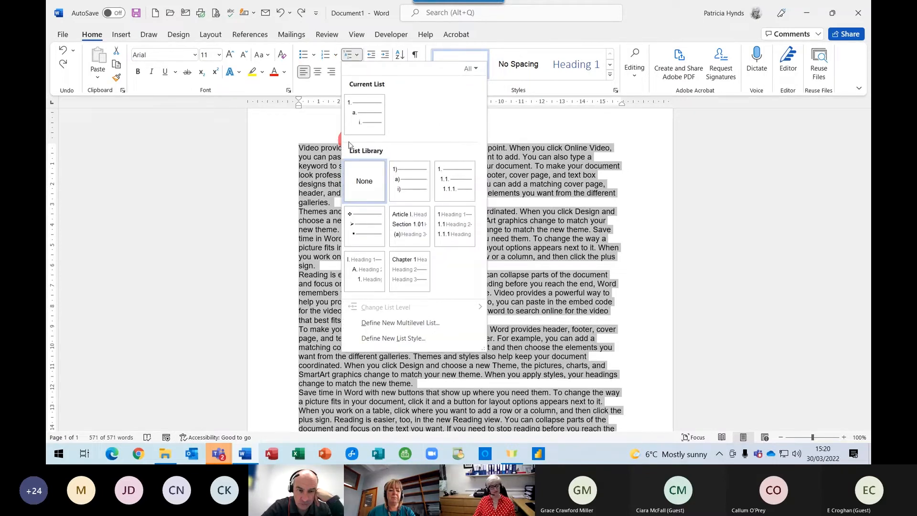
pyautogui.moveTo(456, 182)
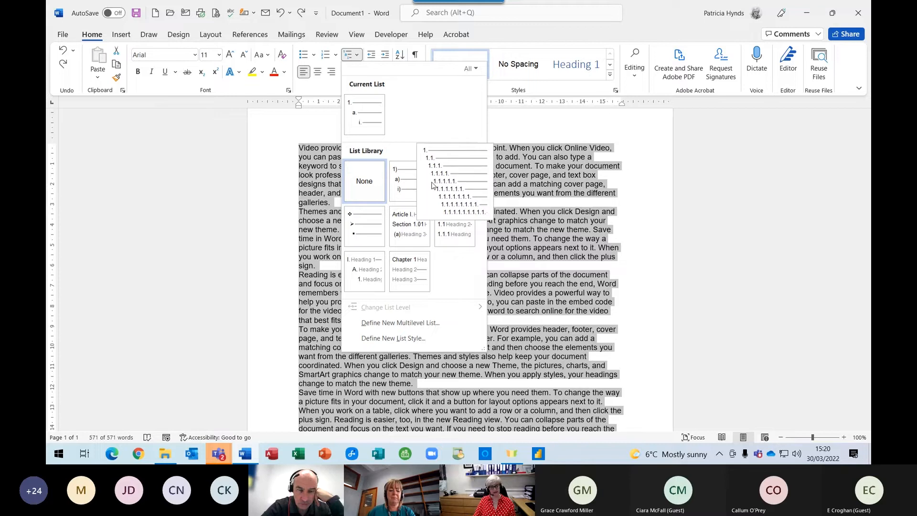
pyautogui.click(456, 182)
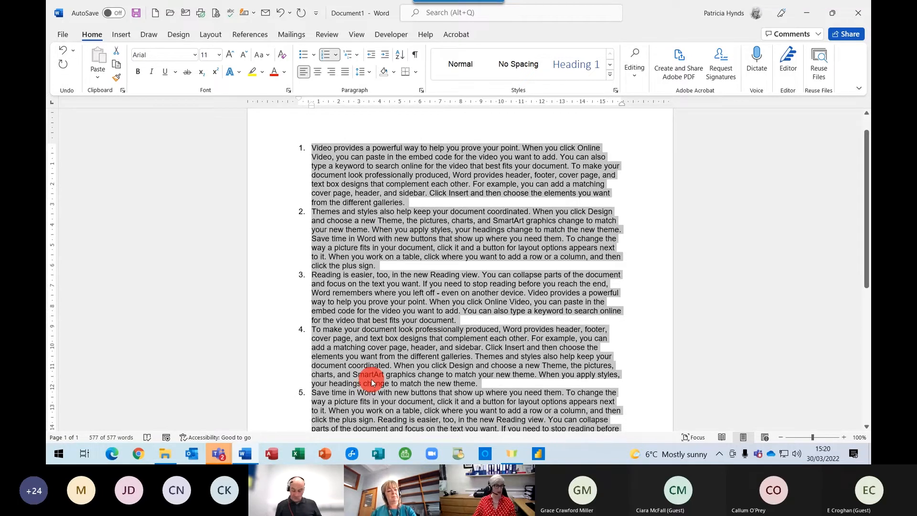
pyautogui.scroll(-1, 372, 383)
# Demote the third paragraph to sub-item 2.1 and the fourth to level 2.1.1.
pyautogui.click(387, 261)
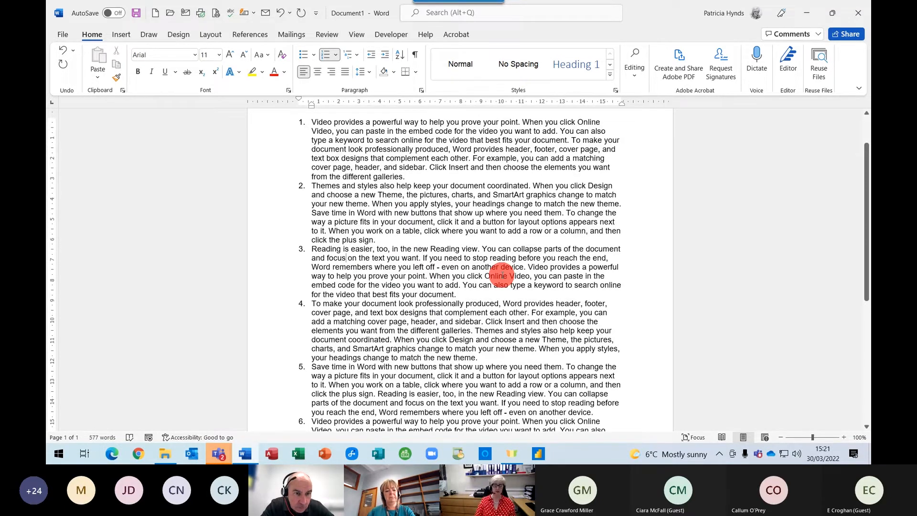
pyautogui.click(385, 56)
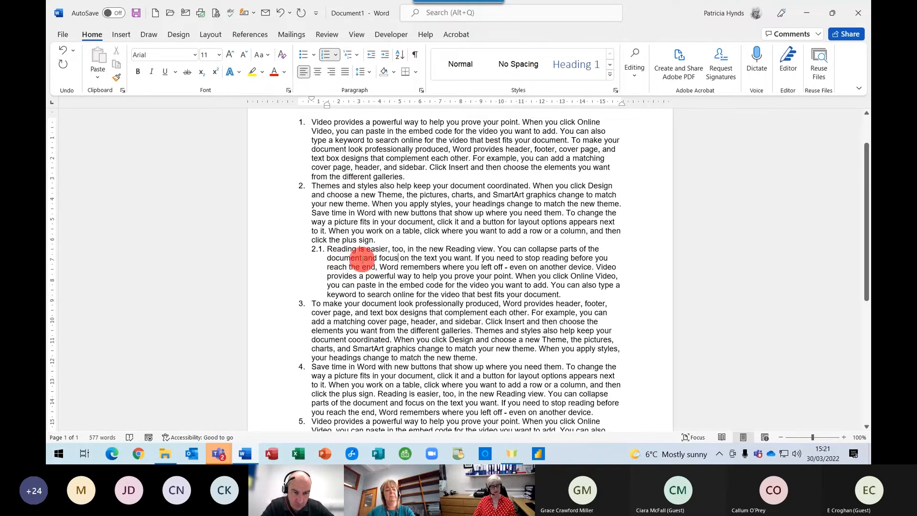
pyautogui.click(344, 312)
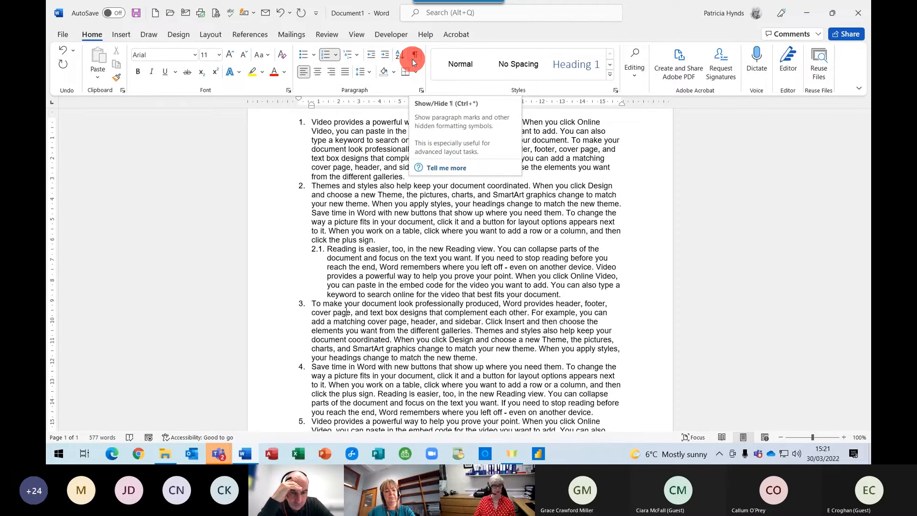
pyautogui.click(386, 54)
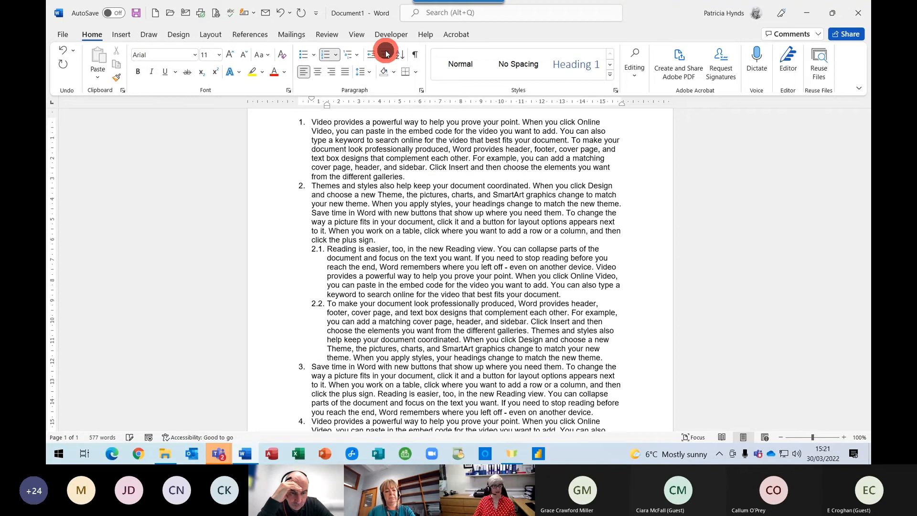
pyautogui.click(386, 54)
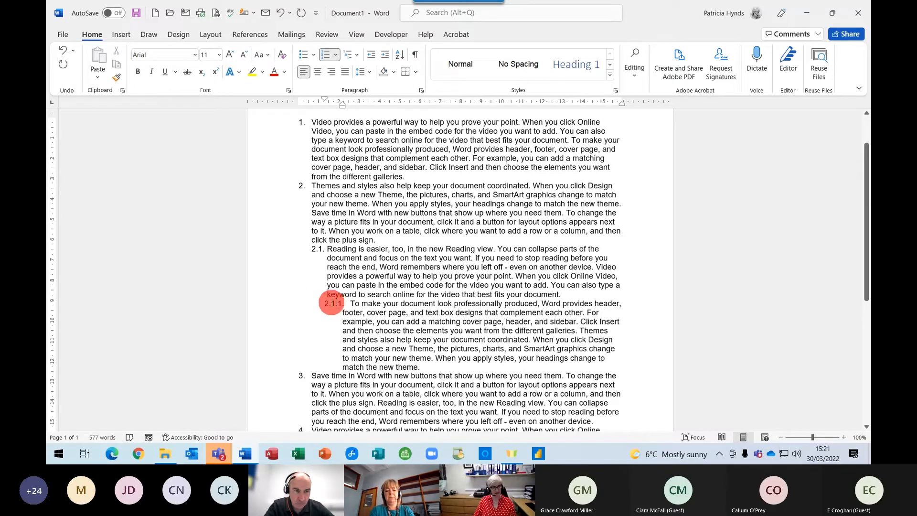
pyautogui.click(333, 302)
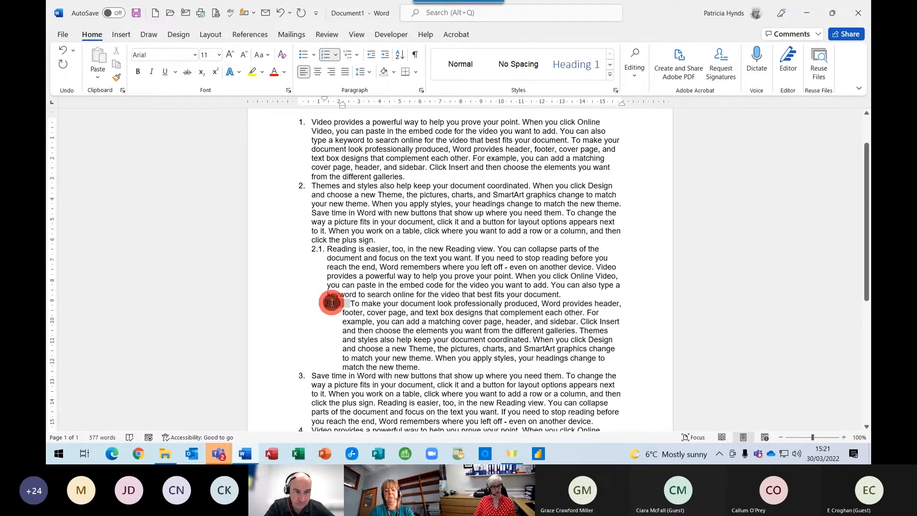
# Try increasing the level 3 text indent under Adjust List Indents, then undo it.
pyautogui.rightClick(333, 303)
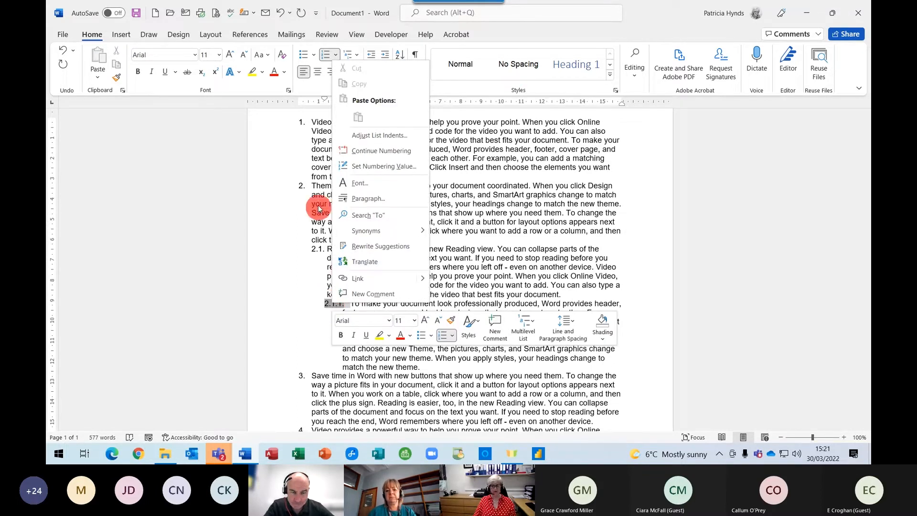
pyautogui.click(375, 136)
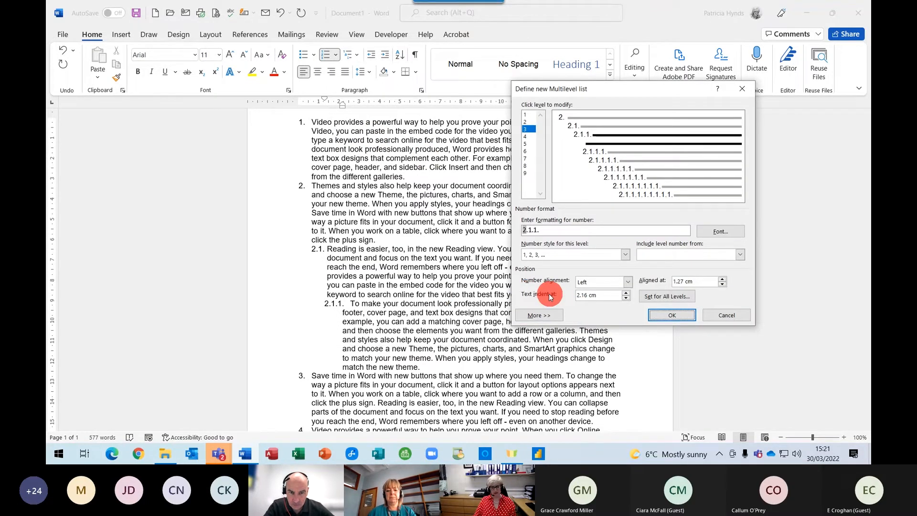
pyautogui.click(626, 294)
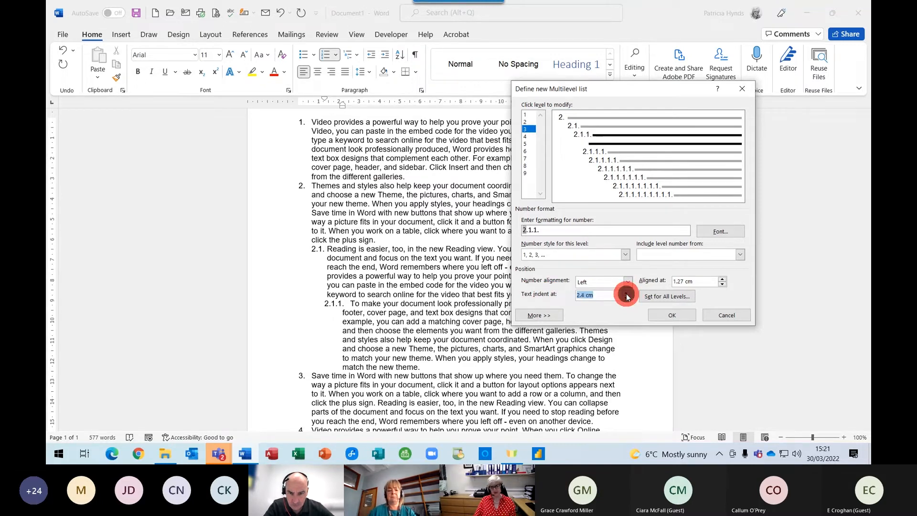
pyautogui.click(658, 319)
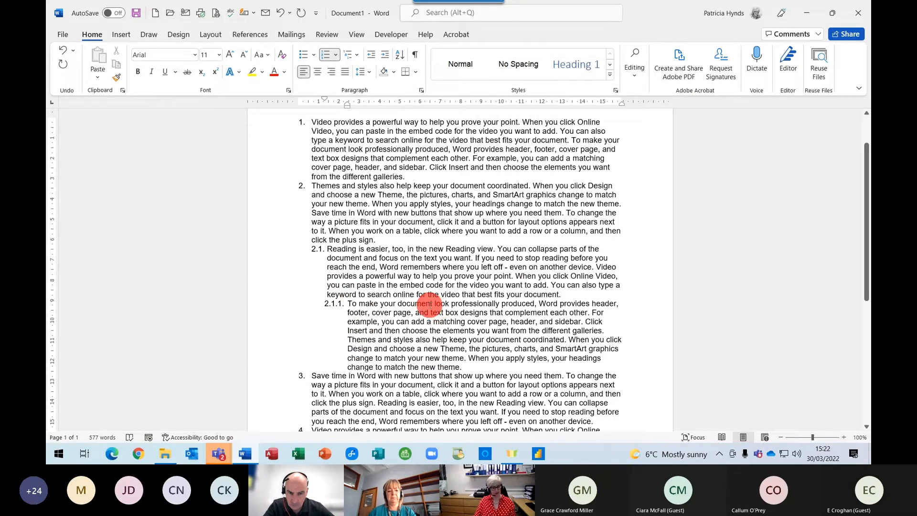
pyautogui.hotkey('ctrl', 'z')
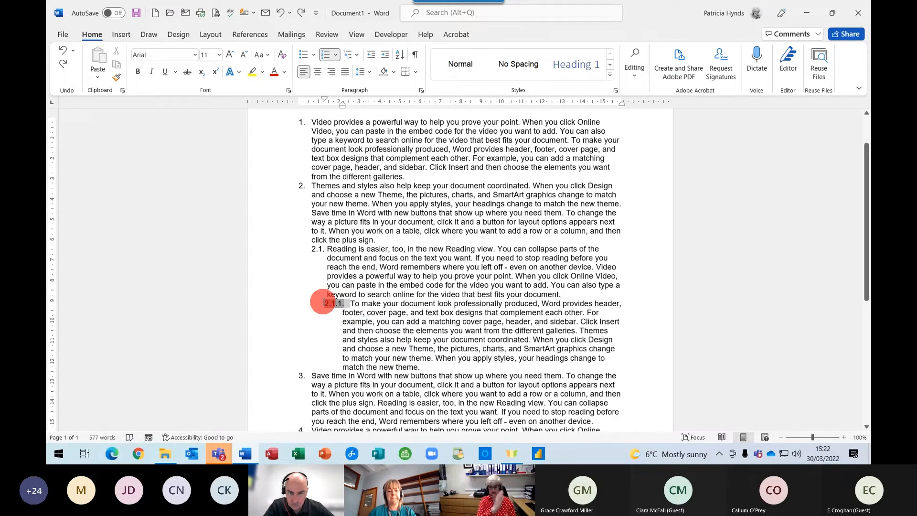
# Set the 2.1.1 level's text indent to 2.4 cm in Adjust List Indents.
pyautogui.click(334, 304)
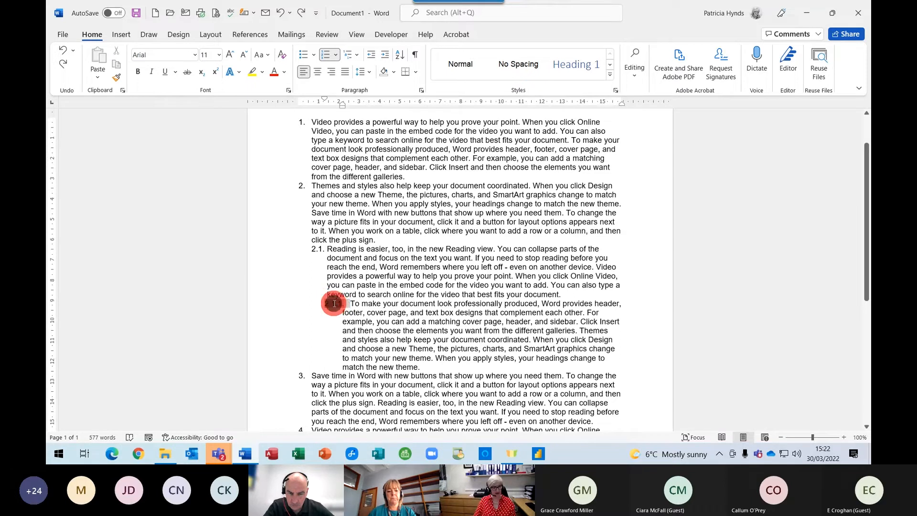
pyautogui.rightClick(335, 304)
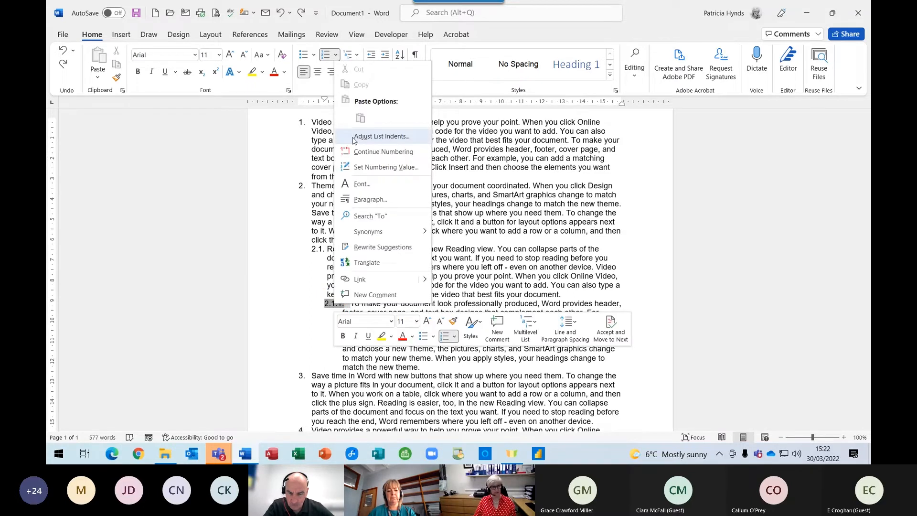
pyautogui.click(378, 136)
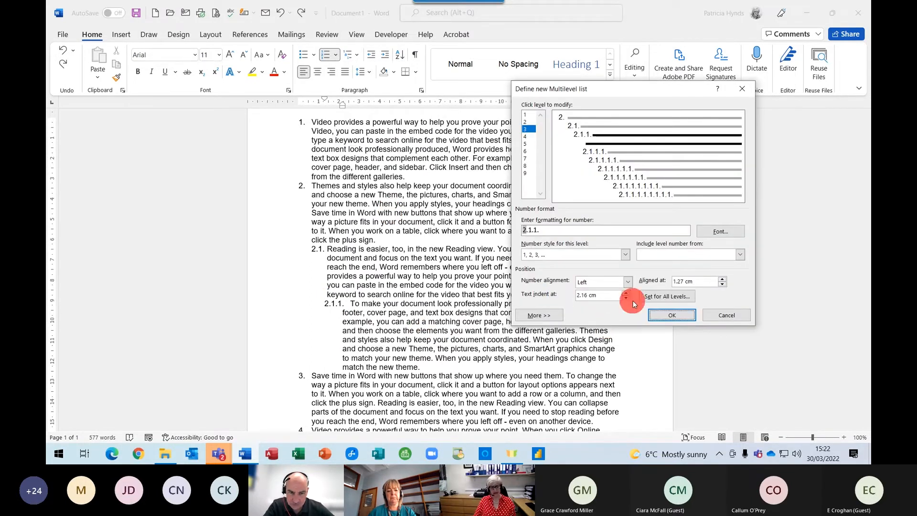
pyautogui.click(626, 293)
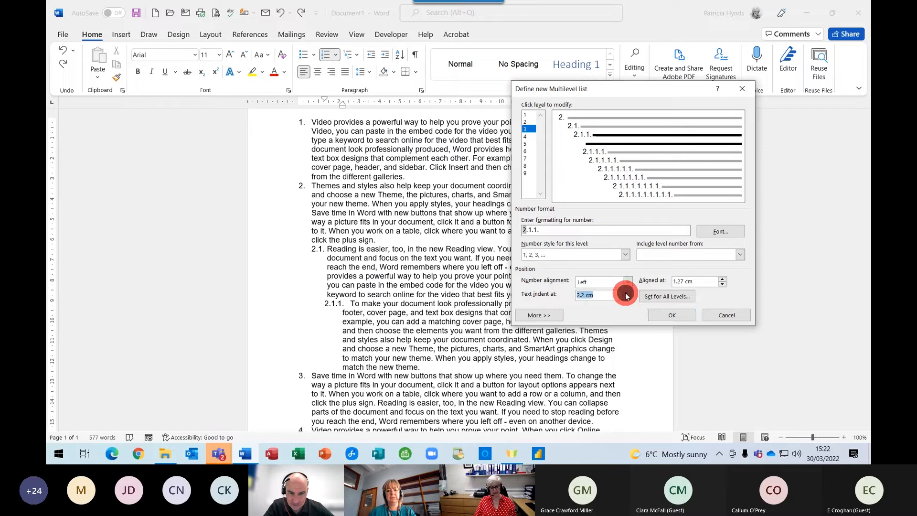
pyautogui.click(674, 316)
pyautogui.scroll(-3, 409, 377)
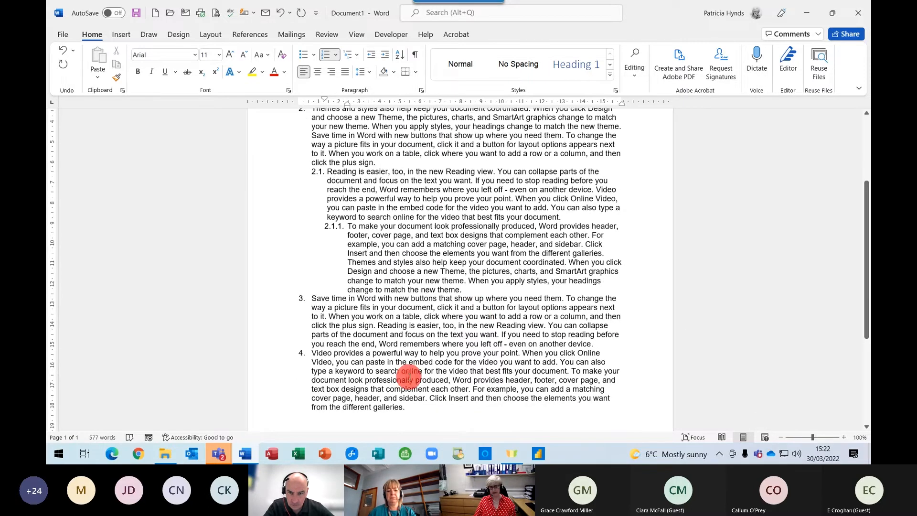
pyautogui.scroll(3, 445, 361)
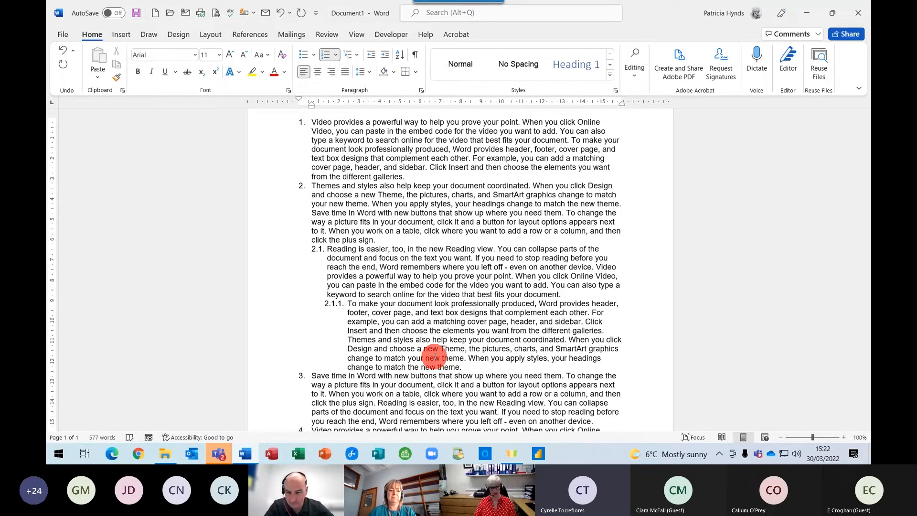
pyautogui.scroll(2, 403, 325)
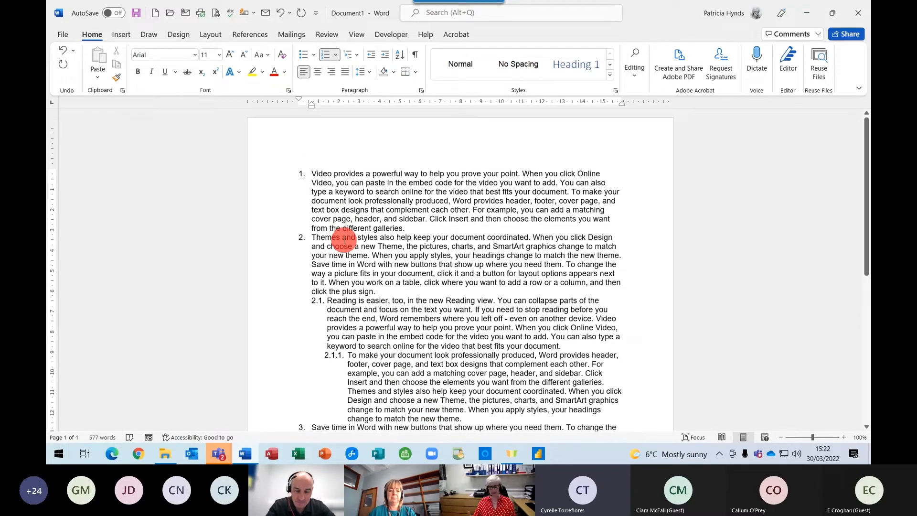
pyautogui.click(302, 173)
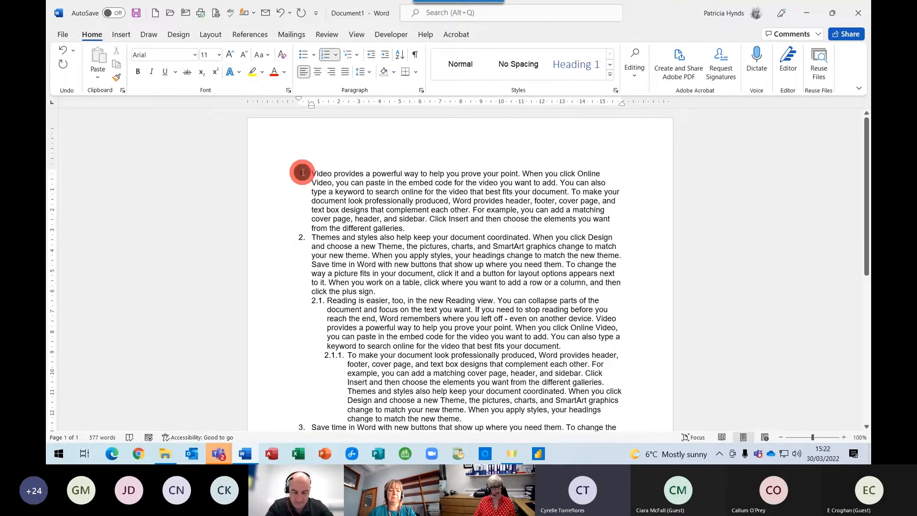
# Change the level 1 number format to 1.0 so top items read 1.0, 2.0, 3.0.
pyautogui.rightClick(303, 172)
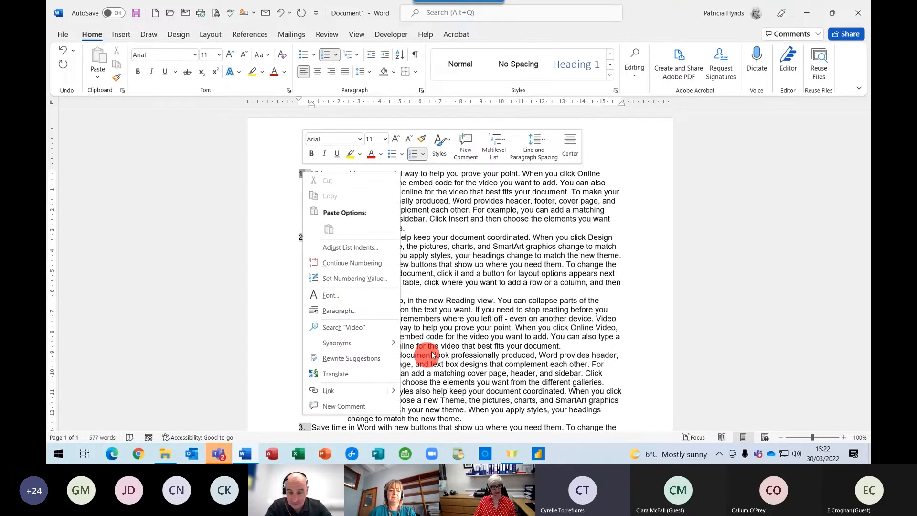
pyautogui.click(351, 247)
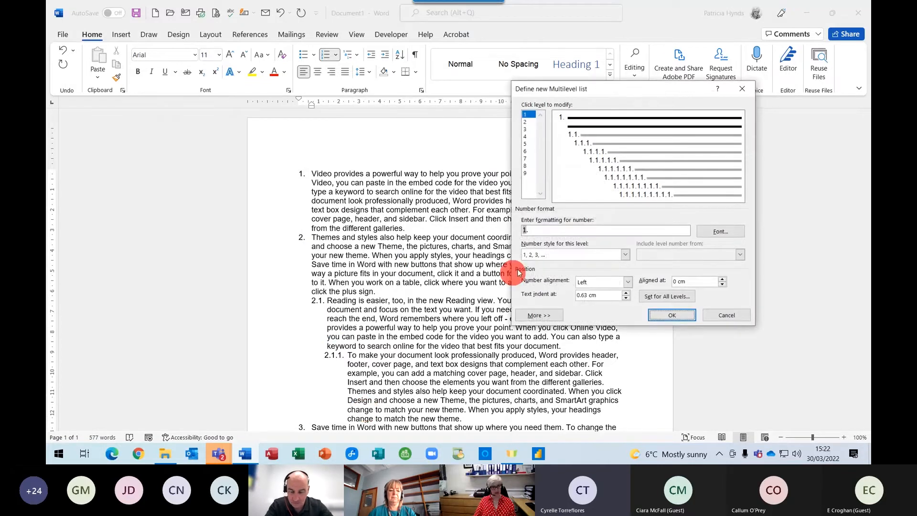
pyautogui.click(541, 230)
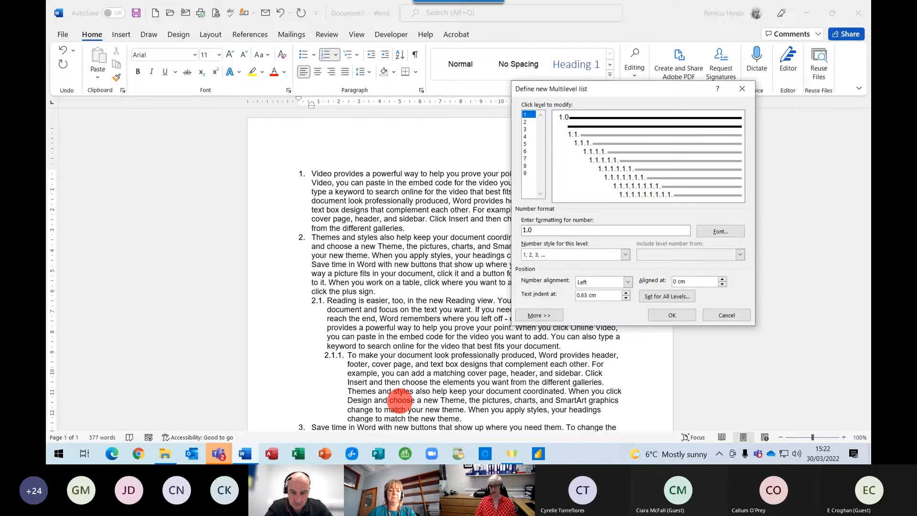
pyautogui.click(670, 316)
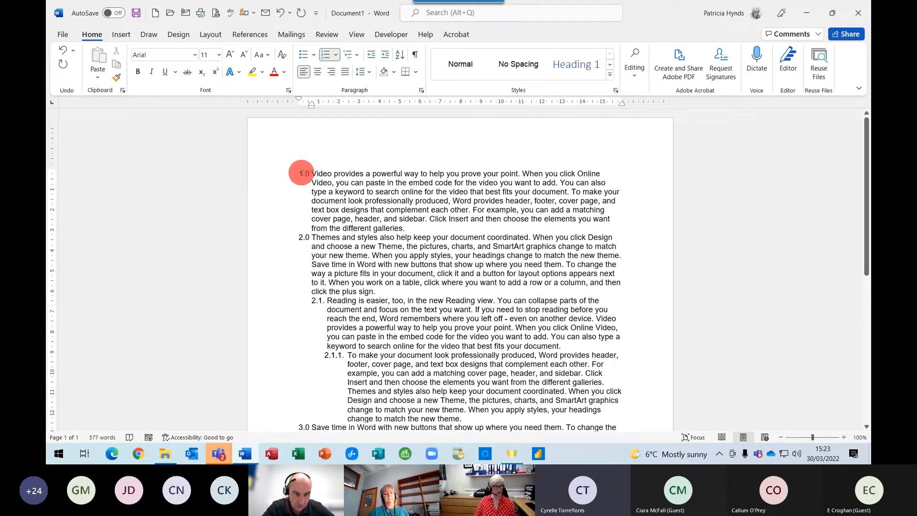
# Raise the top-level text indent from 0.63 cm to 0.8 cm in Adjust List Indents.
pyautogui.rightClick(302, 175)
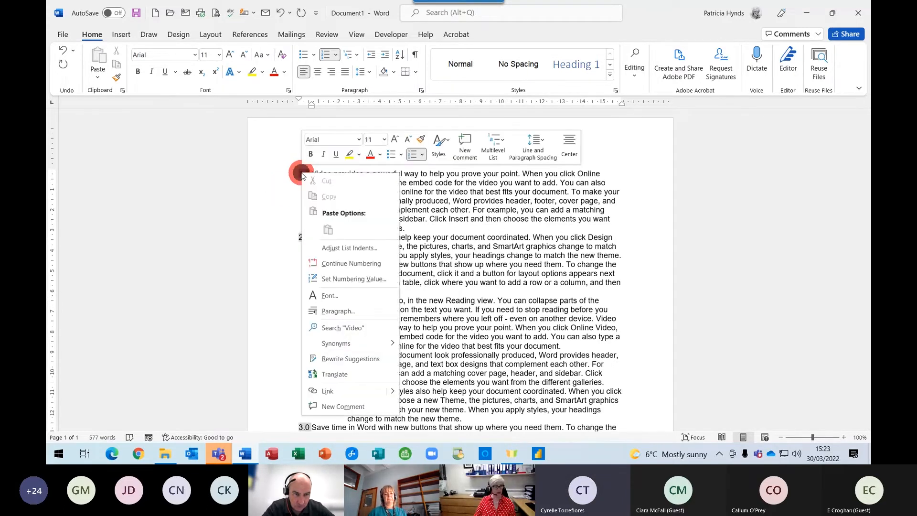
pyautogui.click(335, 248)
pyautogui.click(588, 296)
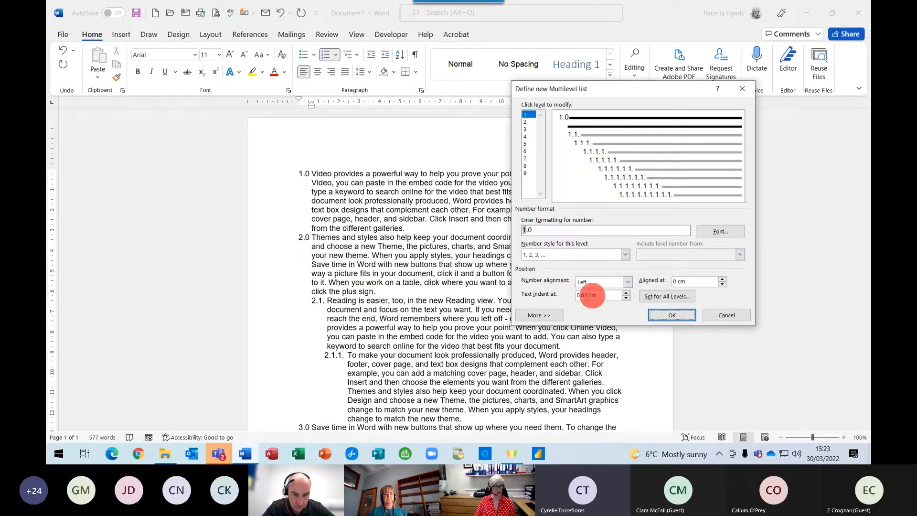
pyautogui.click(627, 298)
pyautogui.click(627, 293)
pyautogui.click(660, 317)
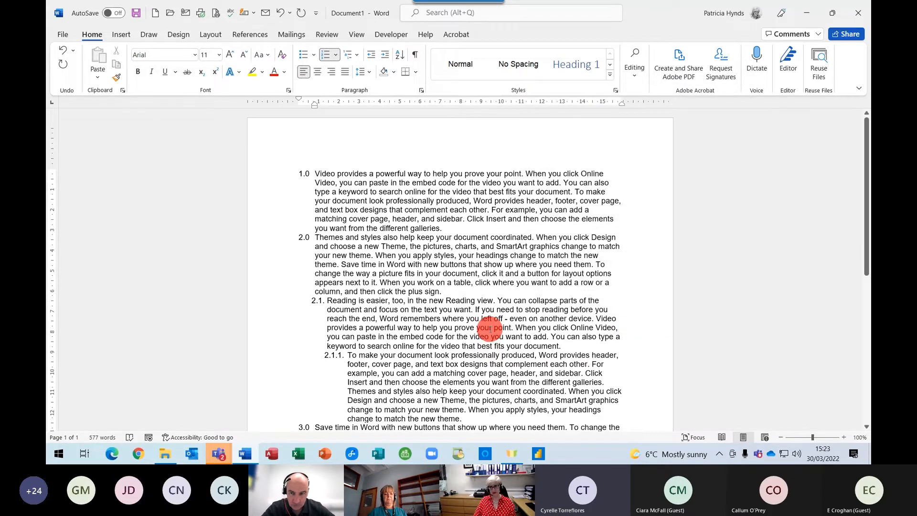
pyautogui.scroll(-1, 486, 348)
pyautogui.scroll(1, 461, 330)
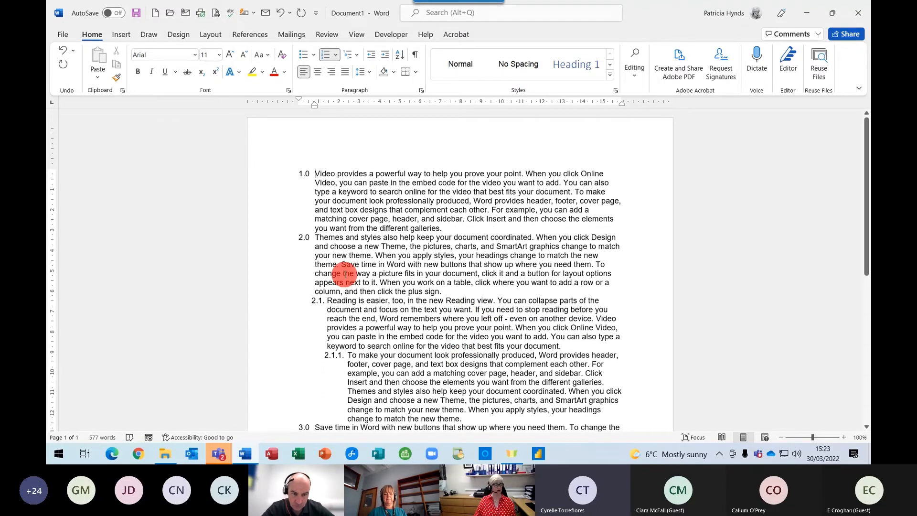
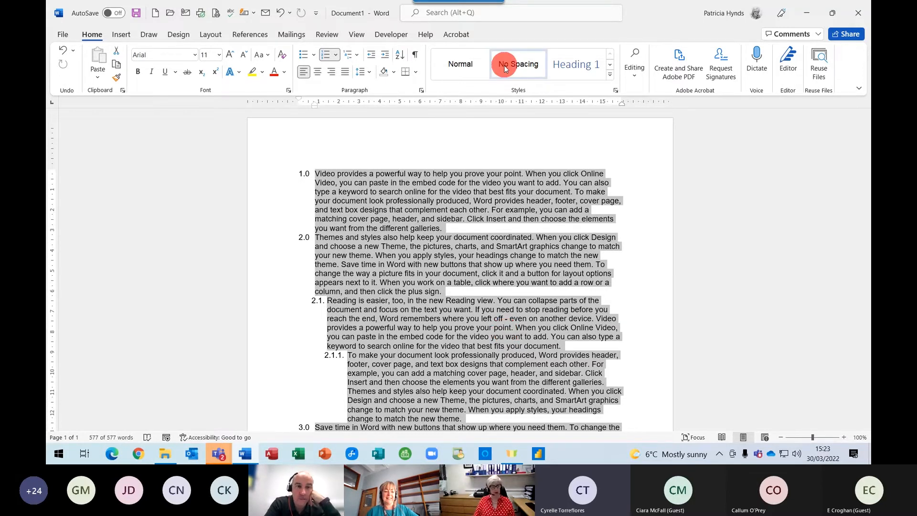
# Apply a plain Styles-gallery style to the selected paragraphs, removing their list numbers and indents.
pyautogui.click(469, 66)
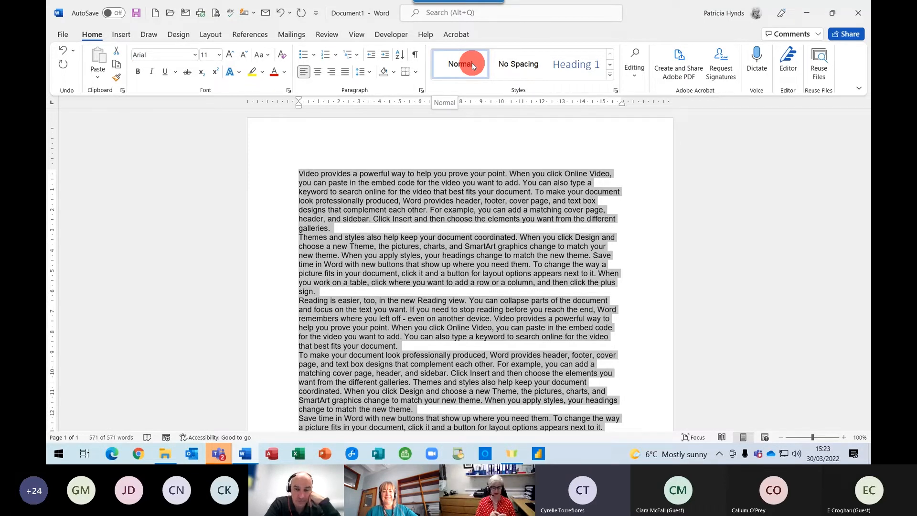
pyautogui.click(394, 193)
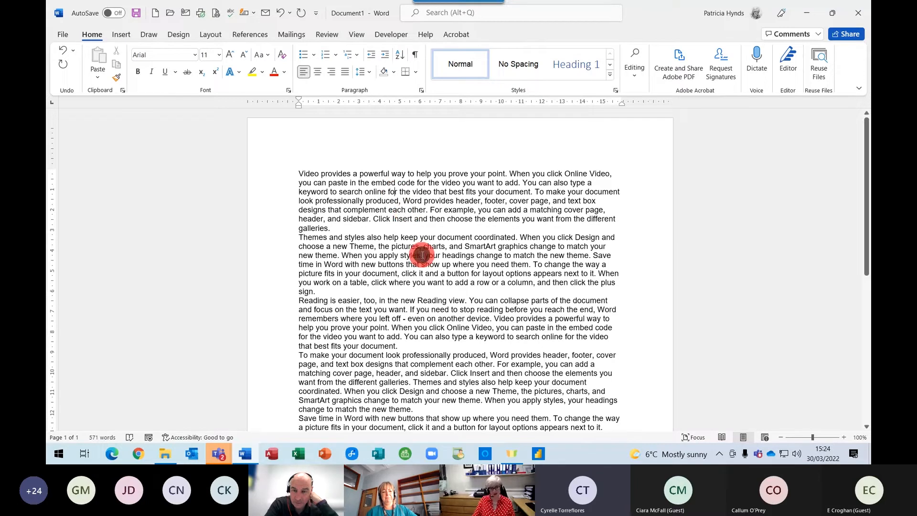
pyautogui.scroll(-4, 366, 289)
pyautogui.scroll(4, 413, 277)
pyautogui.click(438, 184)
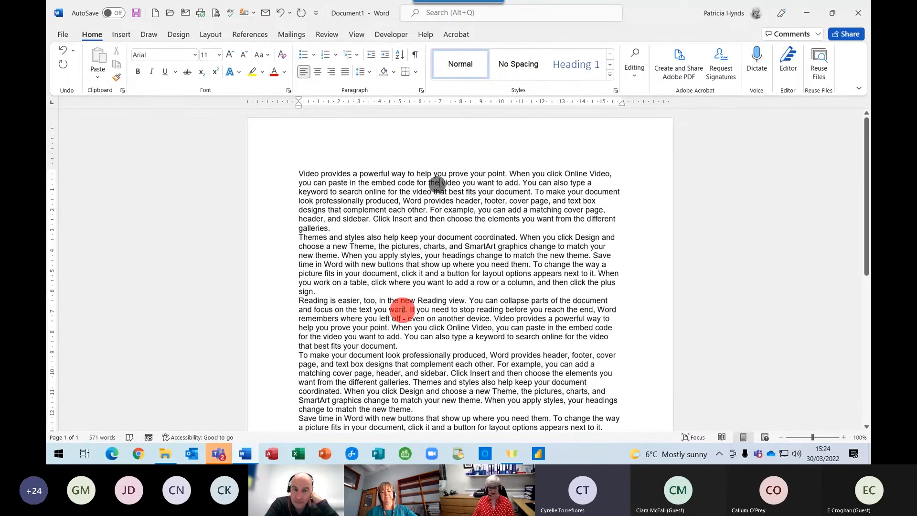
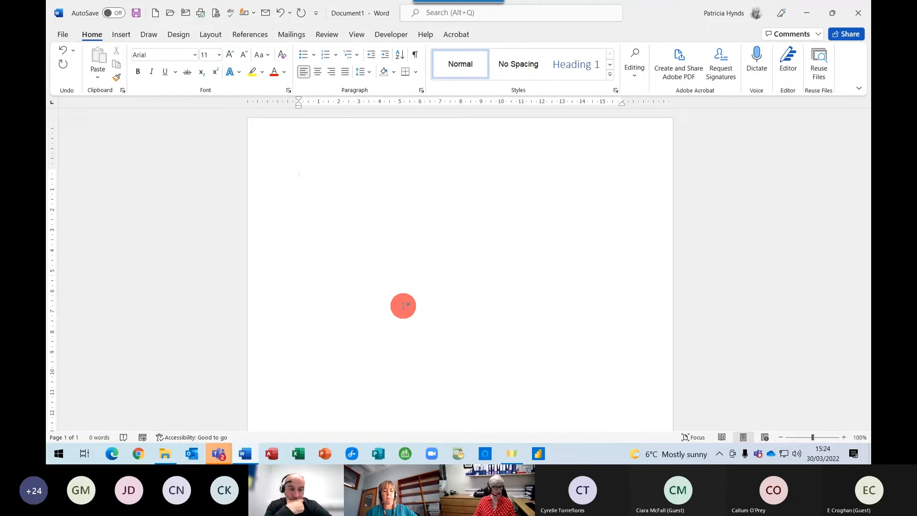
# From the MS Word for Business folder, open Table 2 and close it, then open Table1.
pyautogui.moveTo(165, 457)
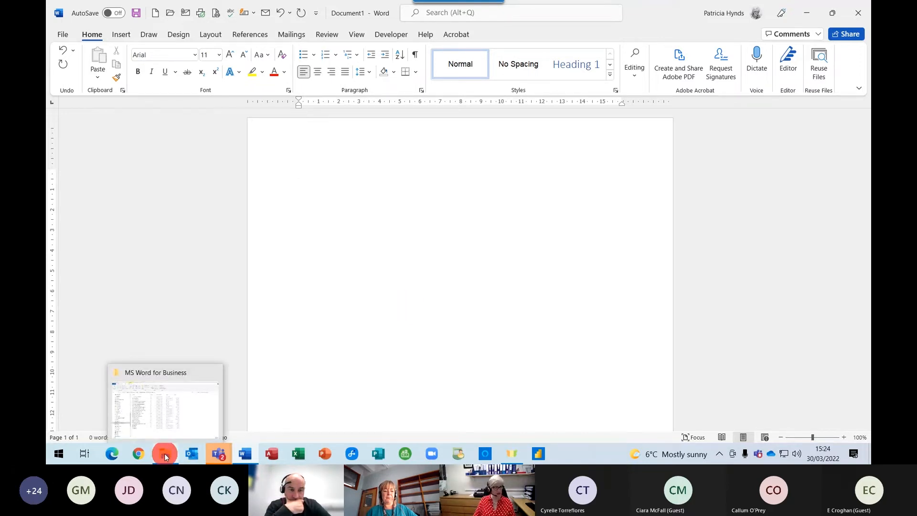
pyautogui.click(165, 456)
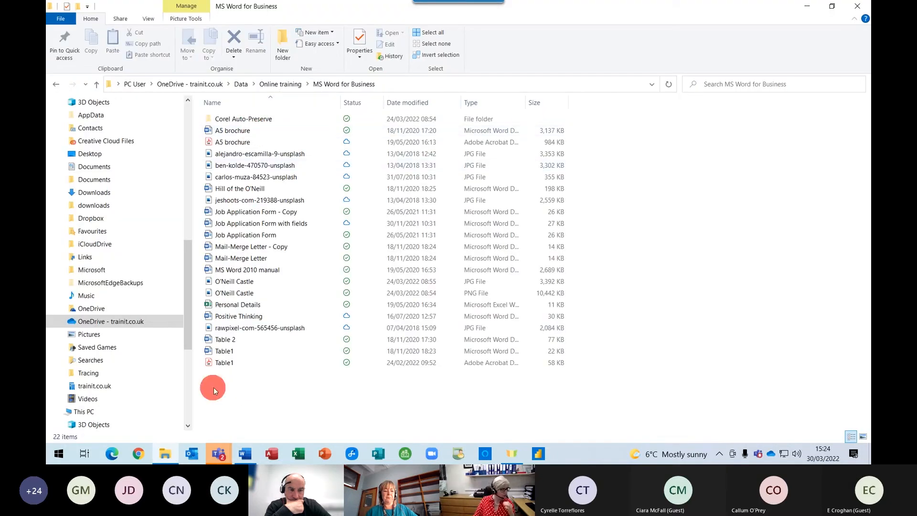
pyautogui.doubleClick(224, 340)
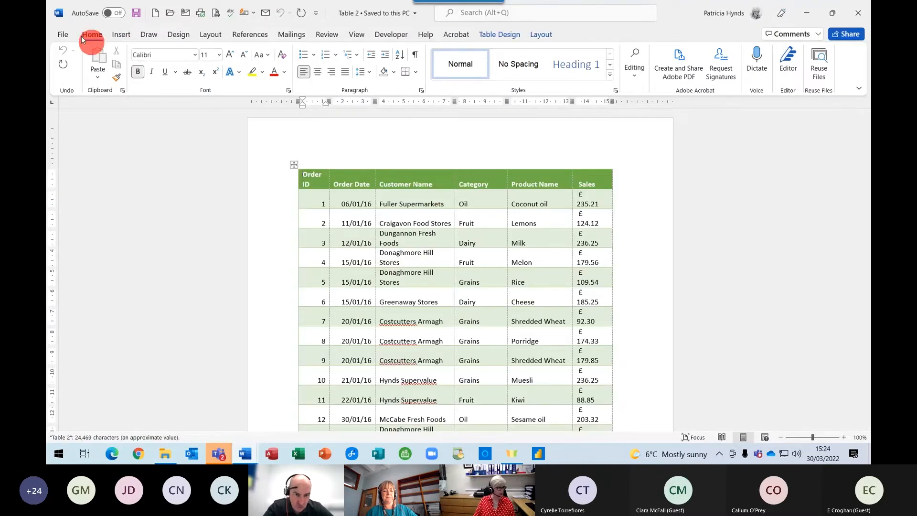
pyautogui.click(62, 34)
pyautogui.click(72, 309)
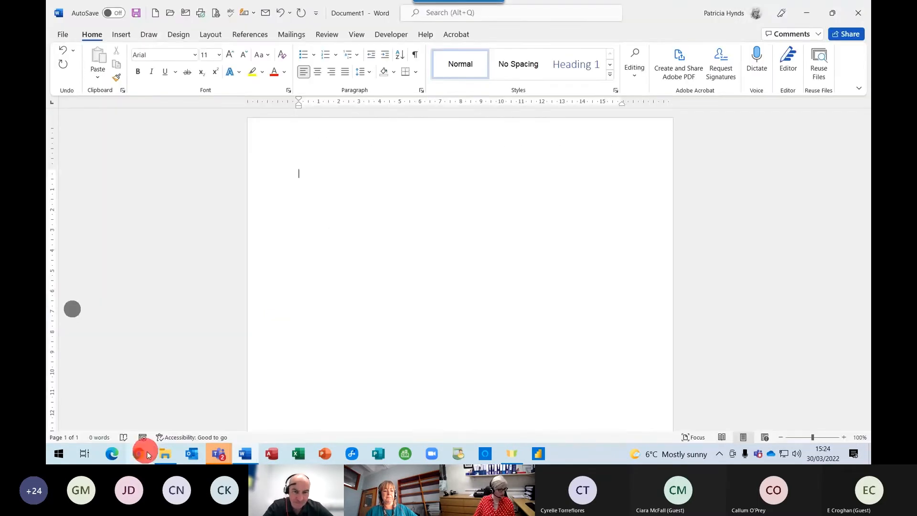
pyautogui.click(164, 454)
pyautogui.doubleClick(221, 351)
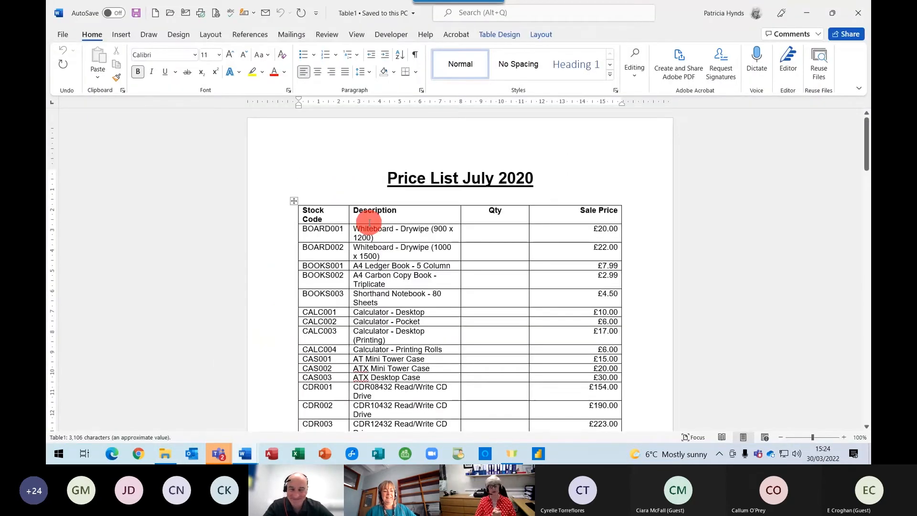
# Jump to the Price List July 2020 title and scroll through the three-page table and back.
pyautogui.hotkey('ctrl', 'Home')
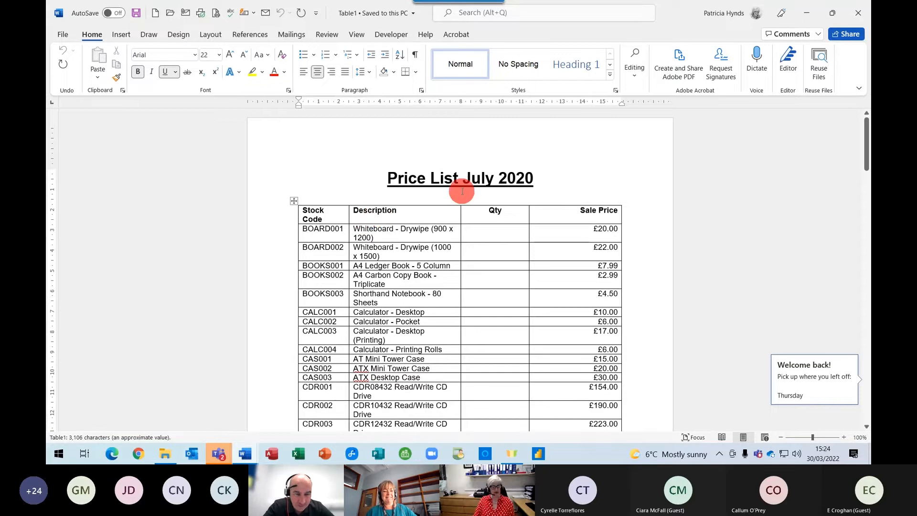
pyautogui.scroll(-15, 463, 191)
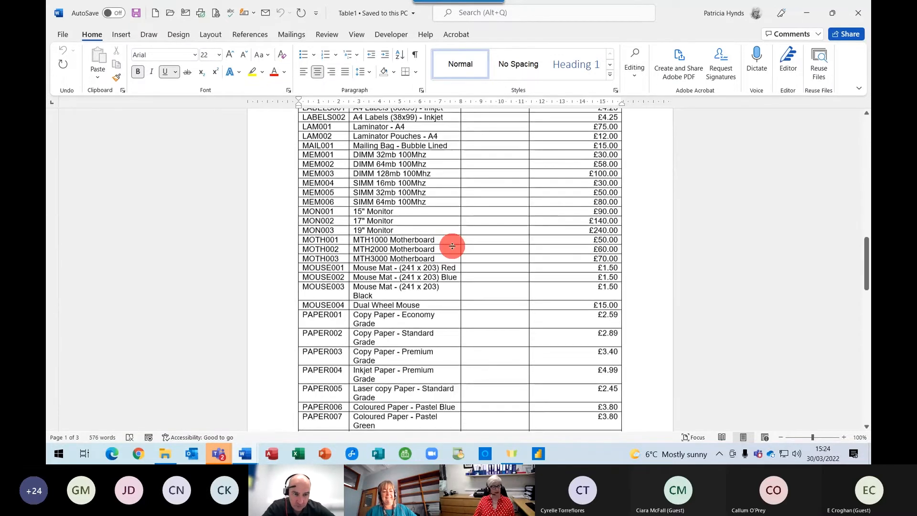
pyautogui.scroll(-15, 452, 247)
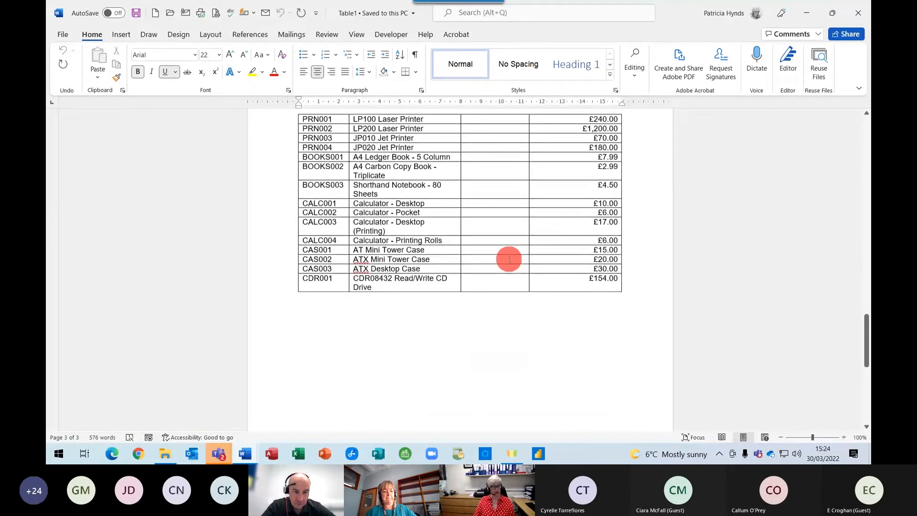
pyautogui.scroll(20, 509, 259)
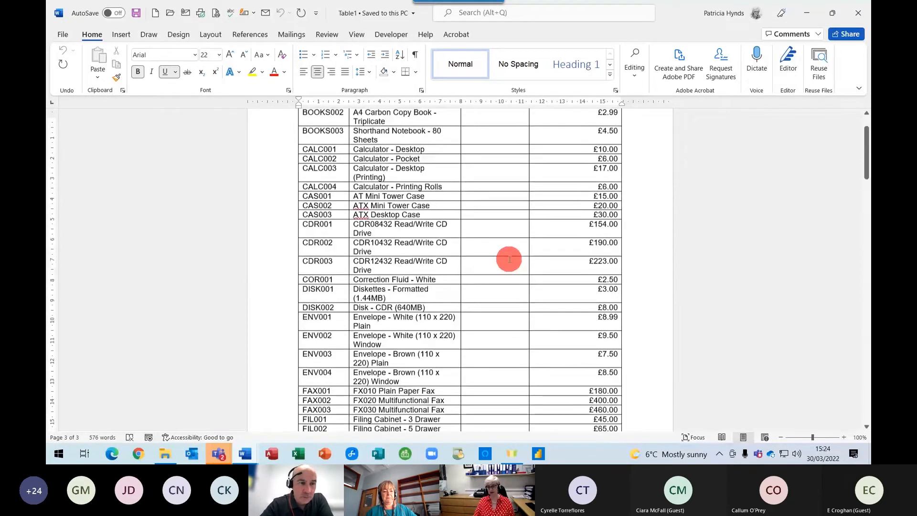
pyautogui.scroll(5, 510, 260)
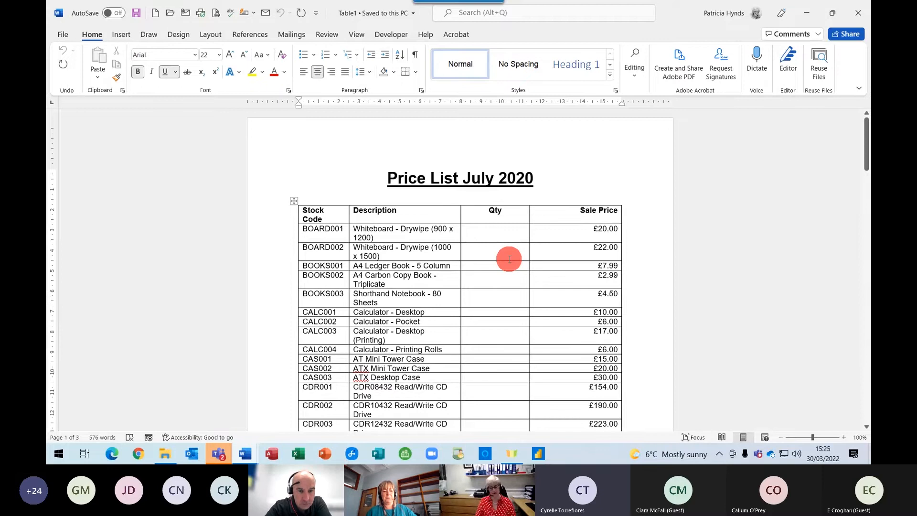
# Delete the empty Qty column between the Description and Sale Price columns.
pyautogui.click(478, 204)
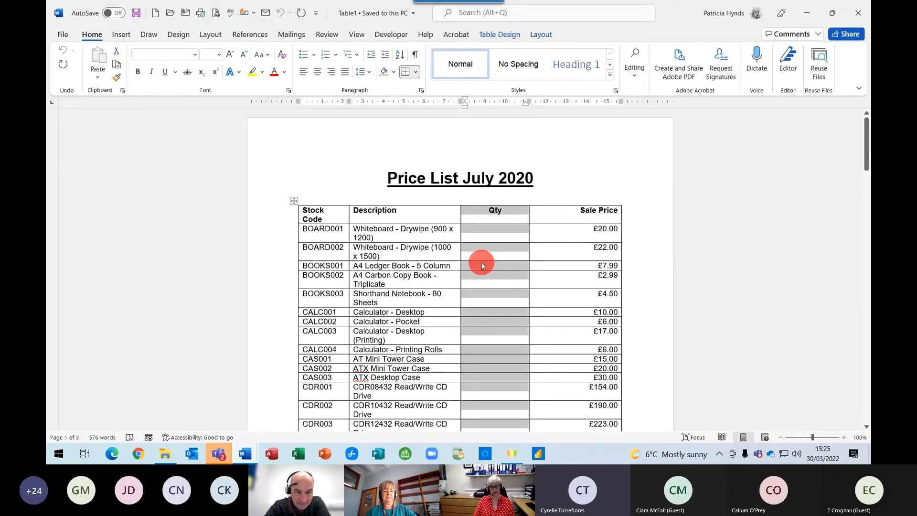
pyautogui.rightClick(481, 263)
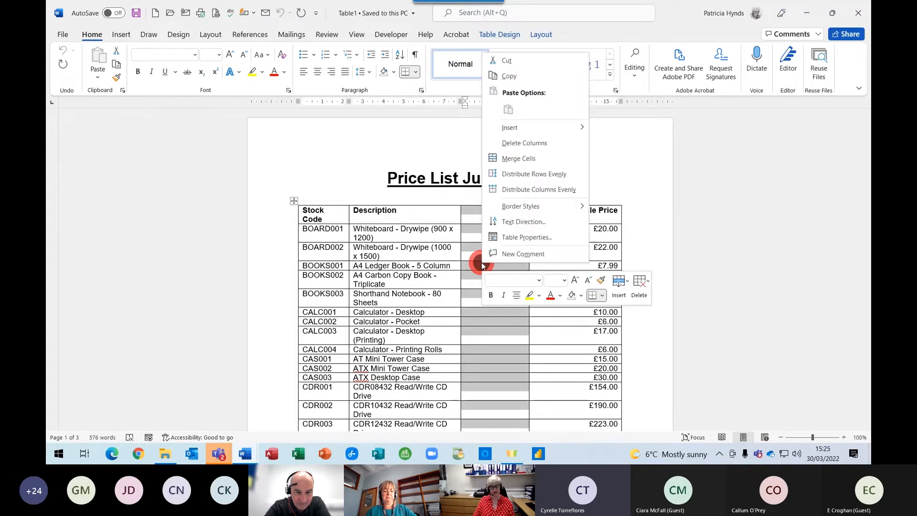
pyautogui.click(547, 149)
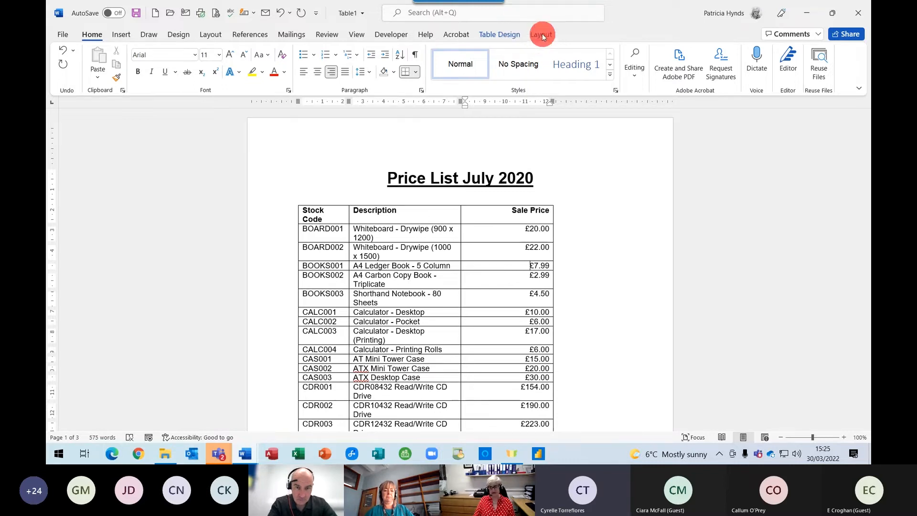
# AutoFit the price list table to its contents, then to the full window width.
pyautogui.click(542, 34)
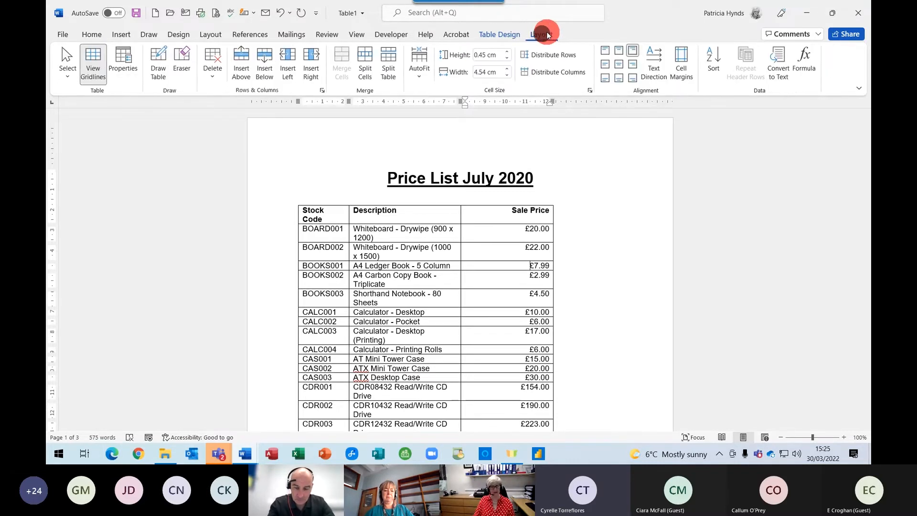
pyautogui.click(418, 71)
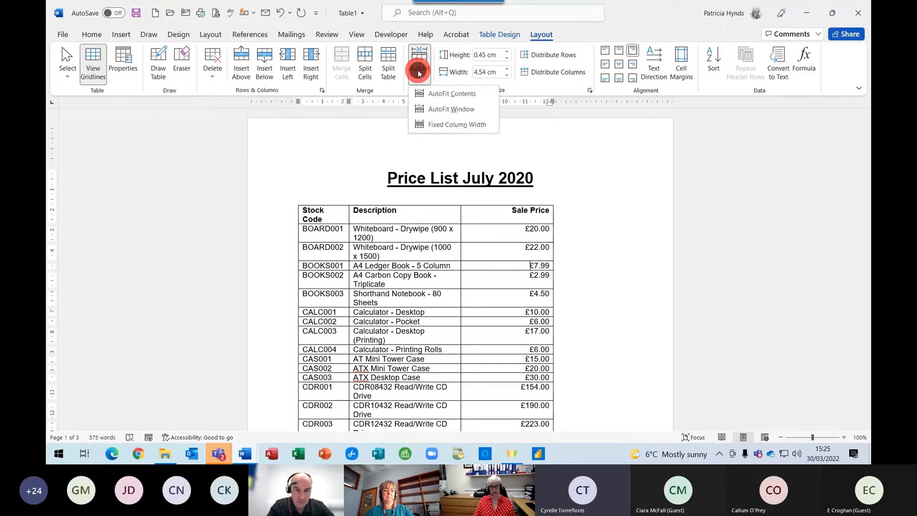
pyautogui.click(443, 94)
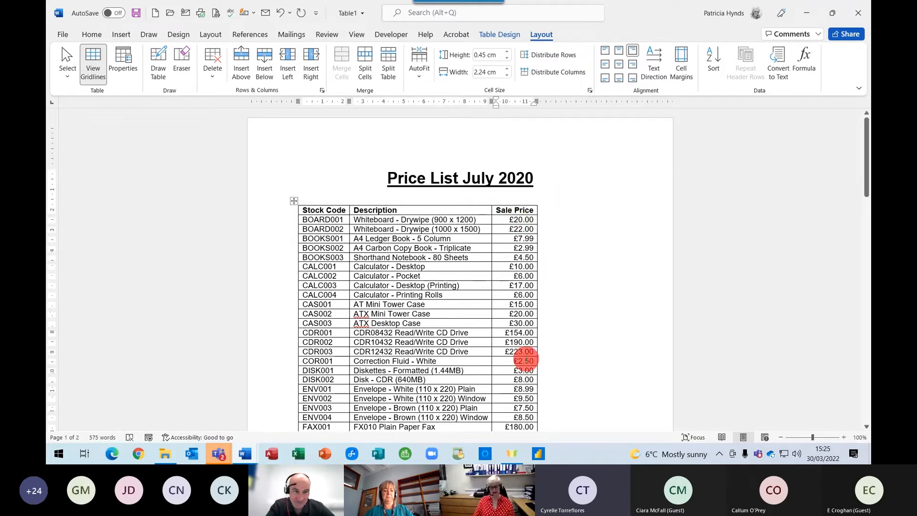
pyautogui.click(420, 69)
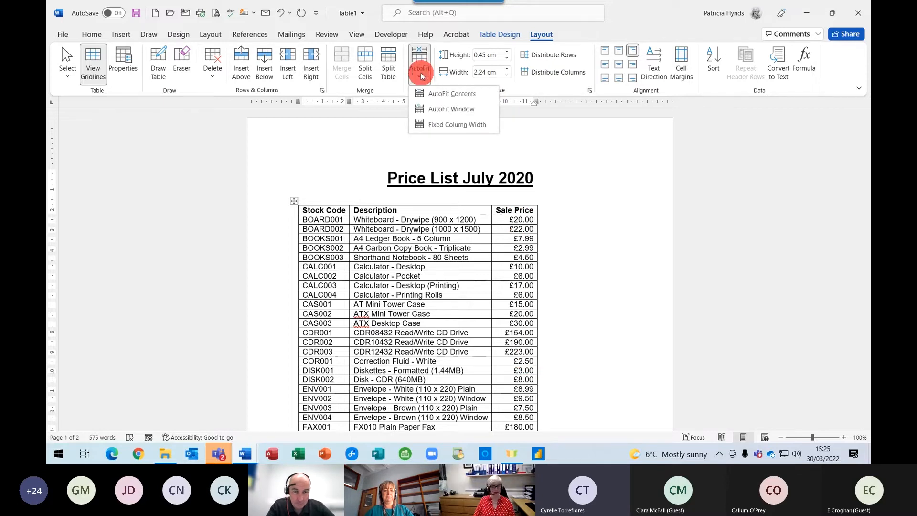
pyautogui.click(428, 110)
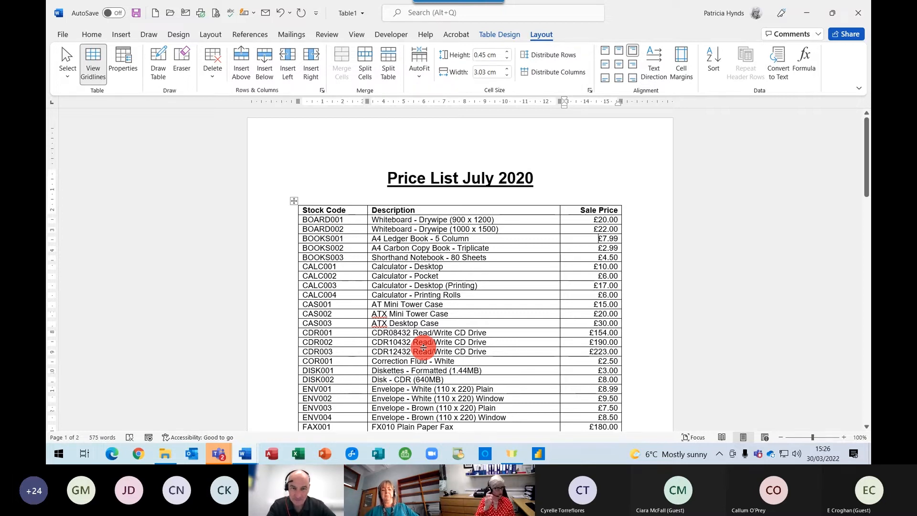
# Make the price list's header row repeat at the top of every page.
pyautogui.scroll(-2, 426, 314)
pyautogui.scroll(2, 426, 314)
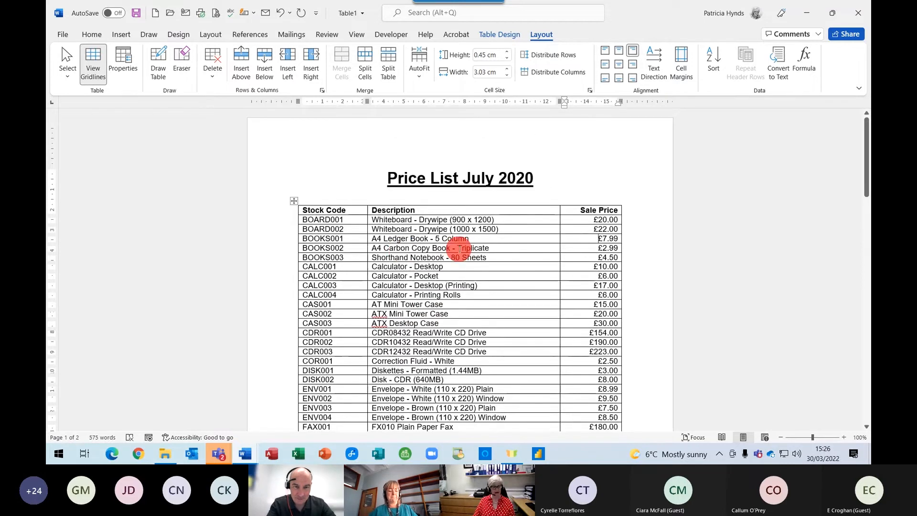
pyautogui.scroll(-3, 406, 337)
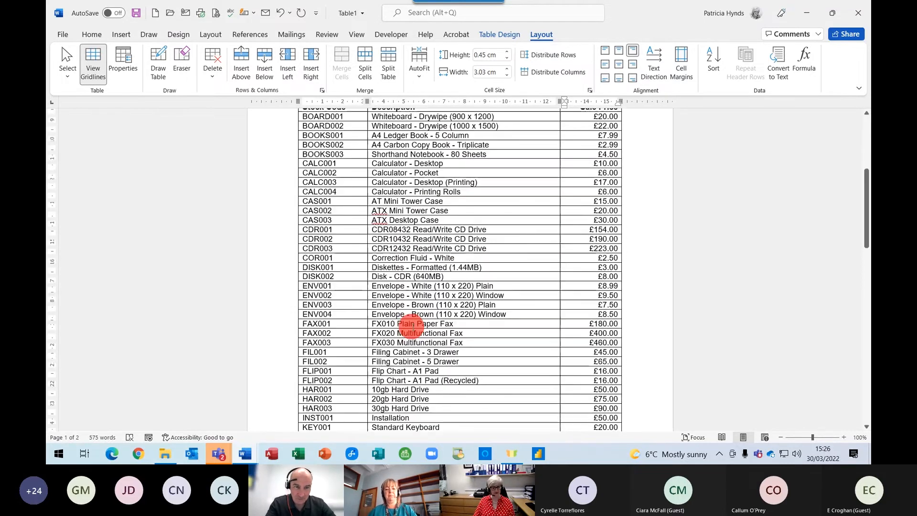
pyautogui.scroll(-15, 411, 325)
pyautogui.scroll(-3, 449, 339)
pyautogui.scroll(20, 445, 337)
pyautogui.scroll(4, 443, 335)
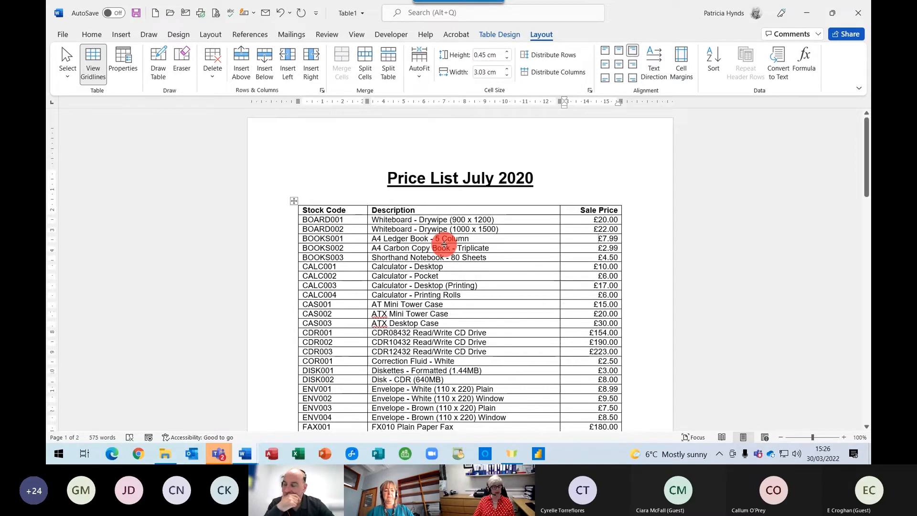
pyautogui.click(283, 211)
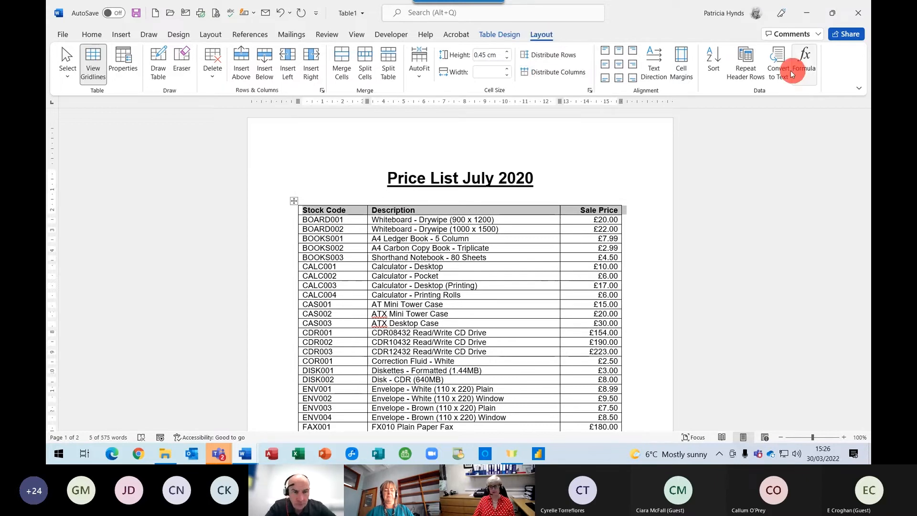
pyautogui.click(747, 72)
# Check page 2 and place the cursor after the final £154.00 CDR001 price.
pyautogui.scroll(-2, 515, 258)
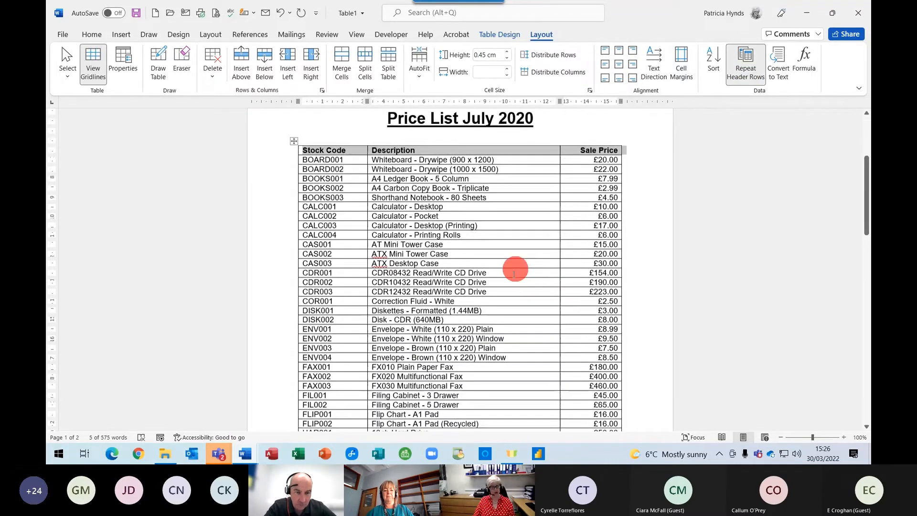
pyautogui.scroll(-14, 514, 271)
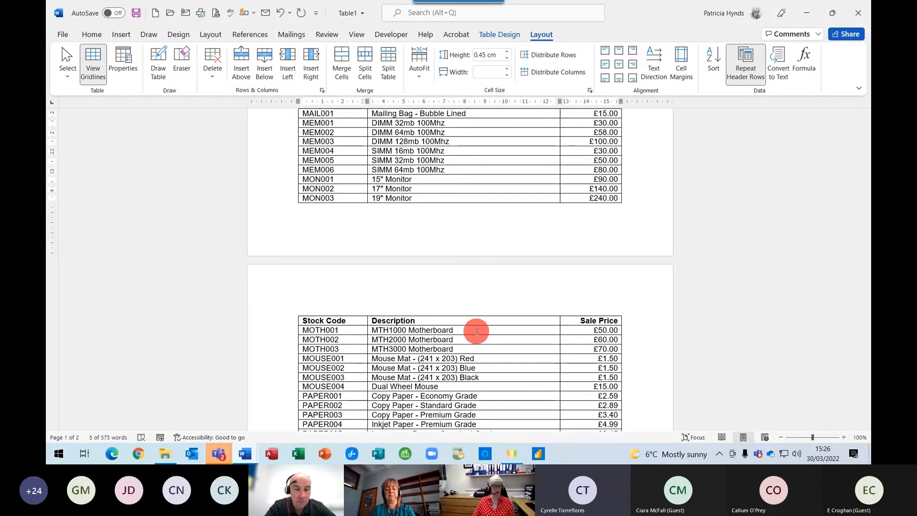
pyautogui.scroll(-15, 477, 331)
pyautogui.scroll(-3, 479, 332)
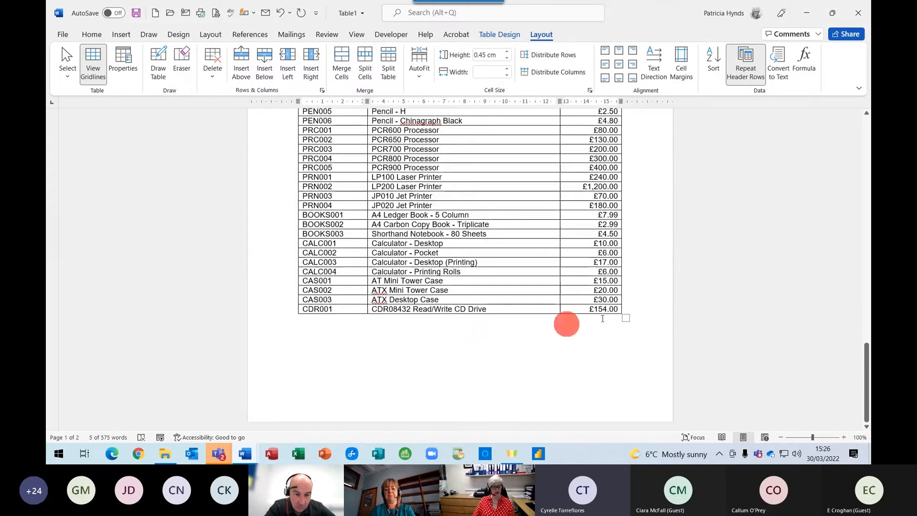
pyautogui.click(617, 309)
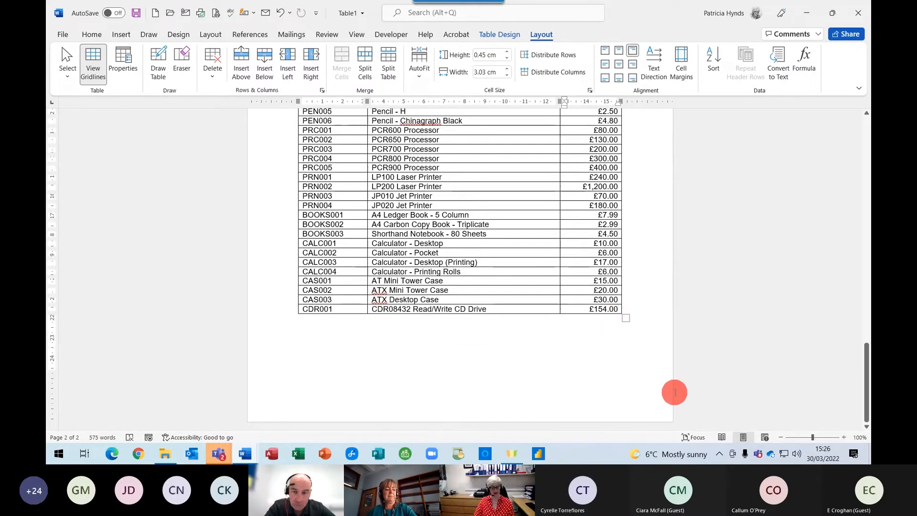
# Add a final table row totalling the sale prices with =SUM(ABOVE), giving £11,984.67.
pyautogui.press('Tab')
pyautogui.press('Tab')
pyautogui.press('Tab')
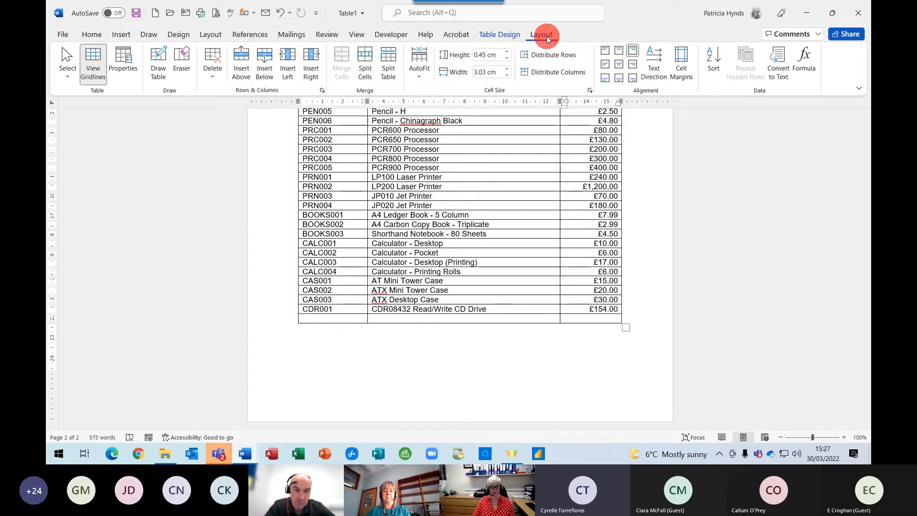
pyautogui.click(806, 61)
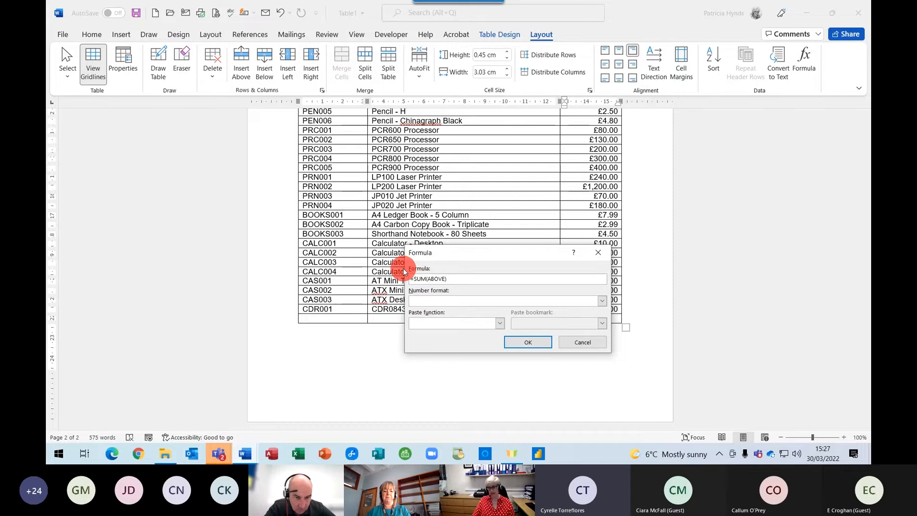
pyautogui.click(521, 344)
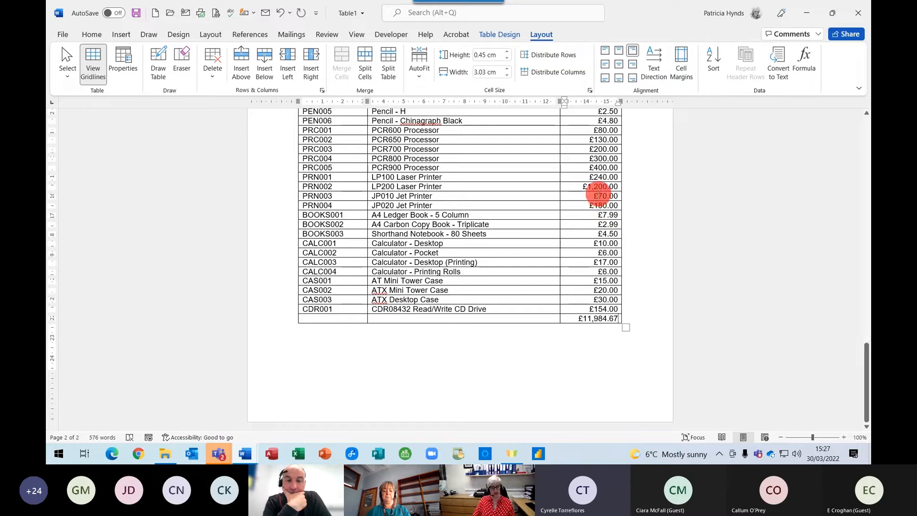
# Type 2 into the table, update the total field to £12,184.67, and move below the table.
pyautogui.write('2')
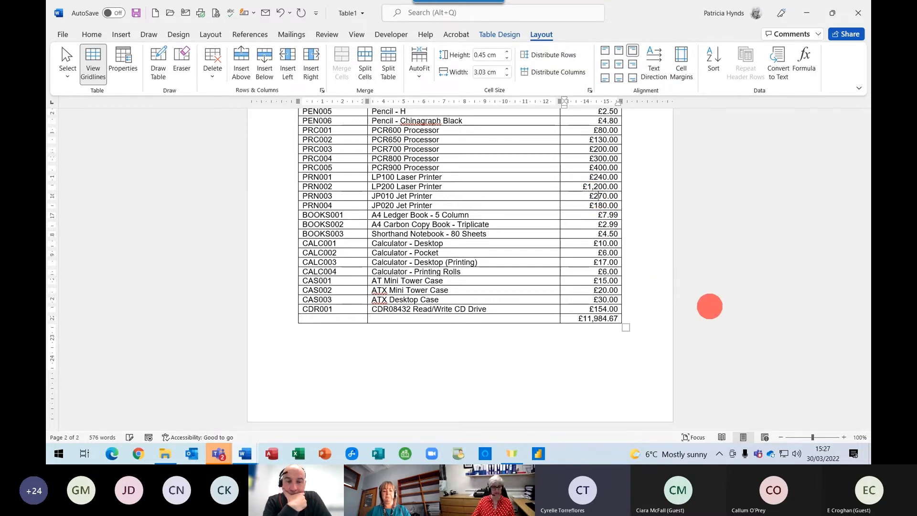
pyautogui.click(599, 323)
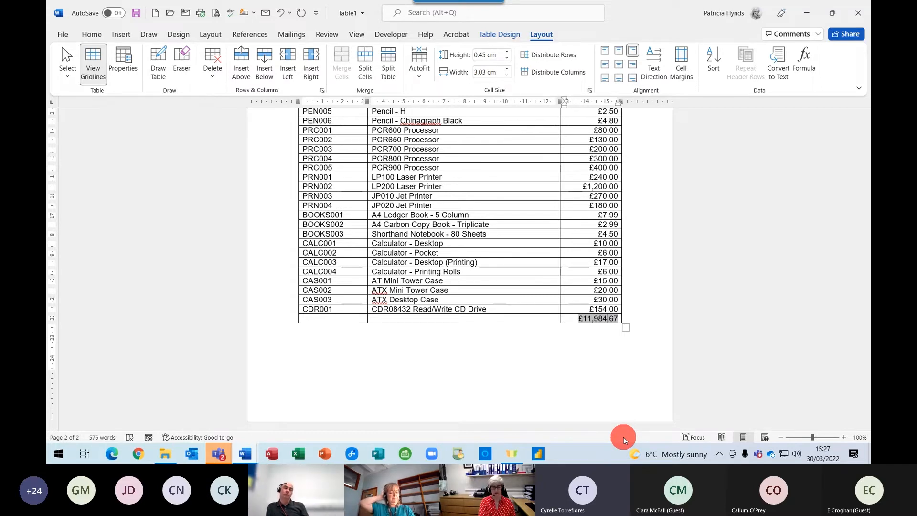
pyautogui.press('F9')
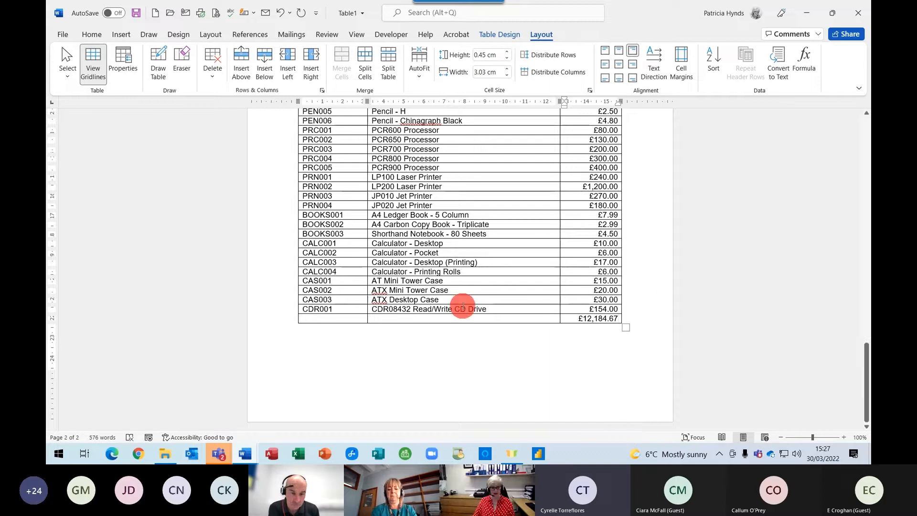
pyautogui.scroll(1, 269, 246)
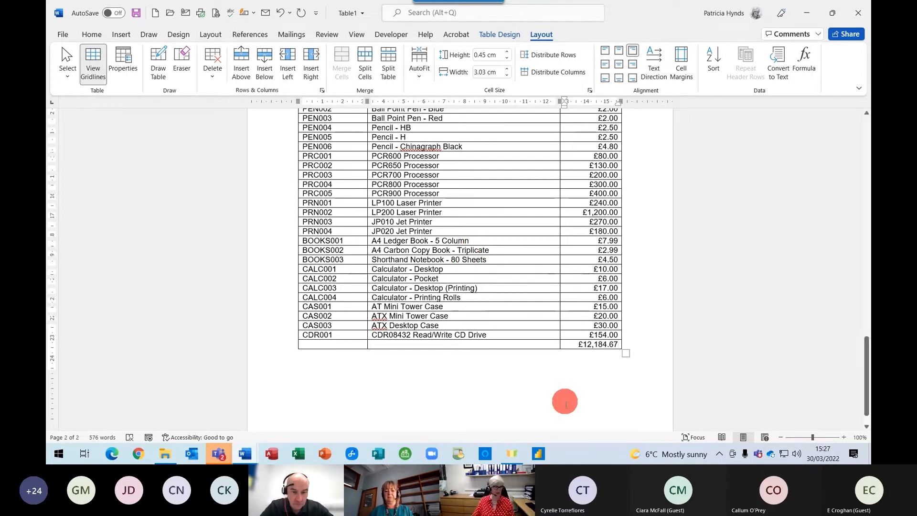
pyautogui.click(393, 360)
pyautogui.click(437, 389)
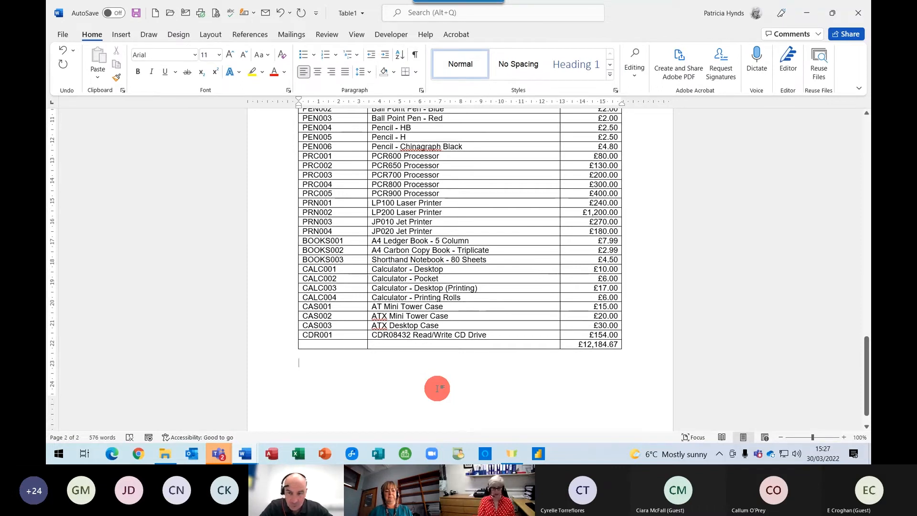
# Create a new blank document, Document2, with Ctrl+N.
pyautogui.hotkey('ctrl', 'n')
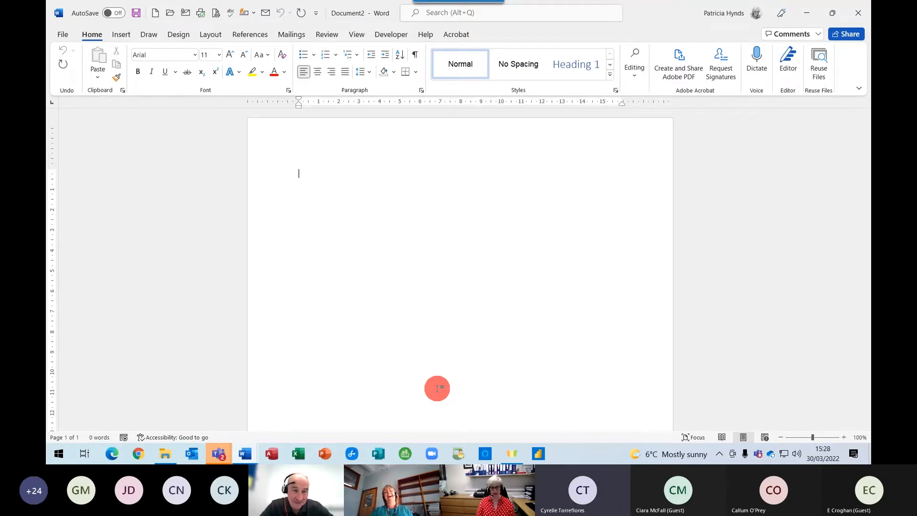
# Type the headings Name, Address and Town across the first line and show formatting marks.
pyautogui.write('Name')
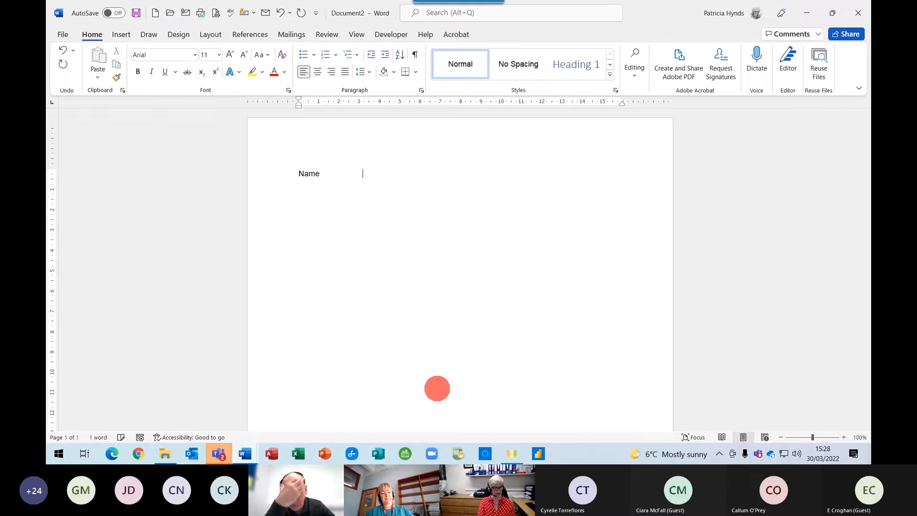
pyautogui.write('                                            Address ')
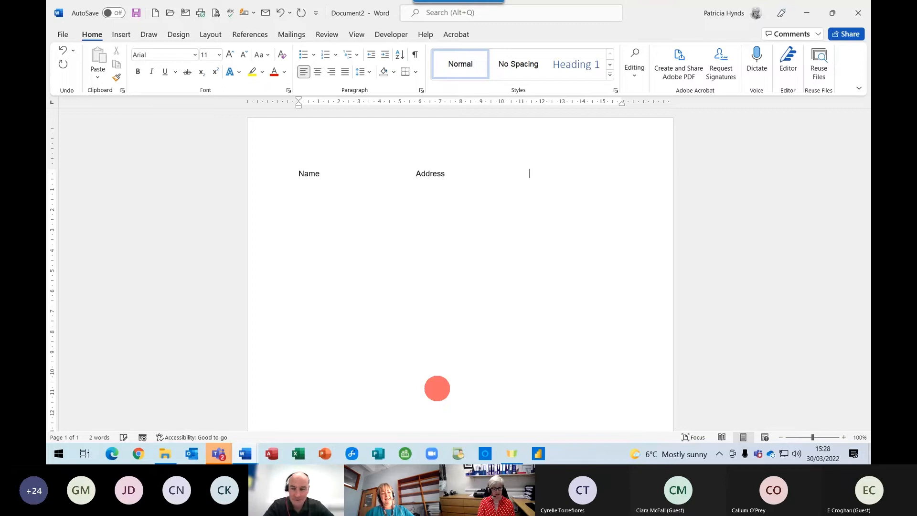
pyautogui.write('                                          Town')
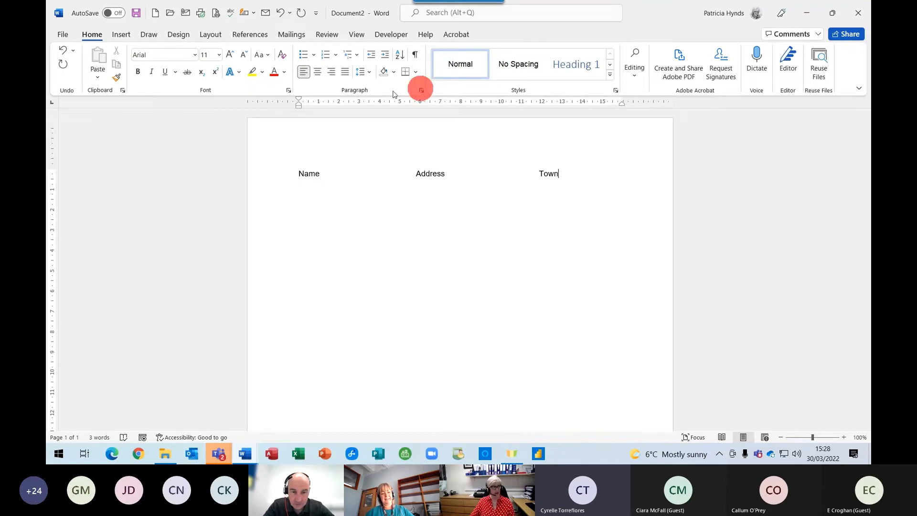
pyautogui.click(415, 55)
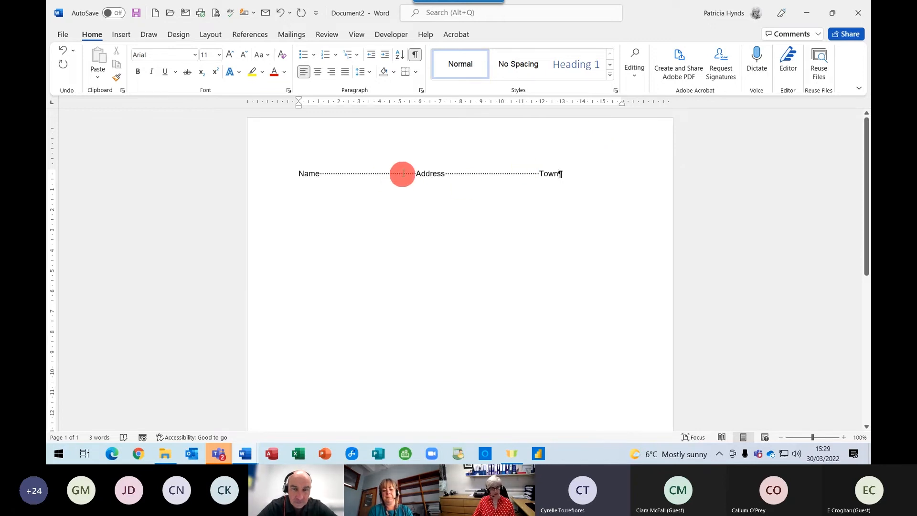
# Delete the space gaps between Name and Address and between Address and Town.
pyautogui.moveTo(414, 173); pyautogui.dragTo(321, 174)
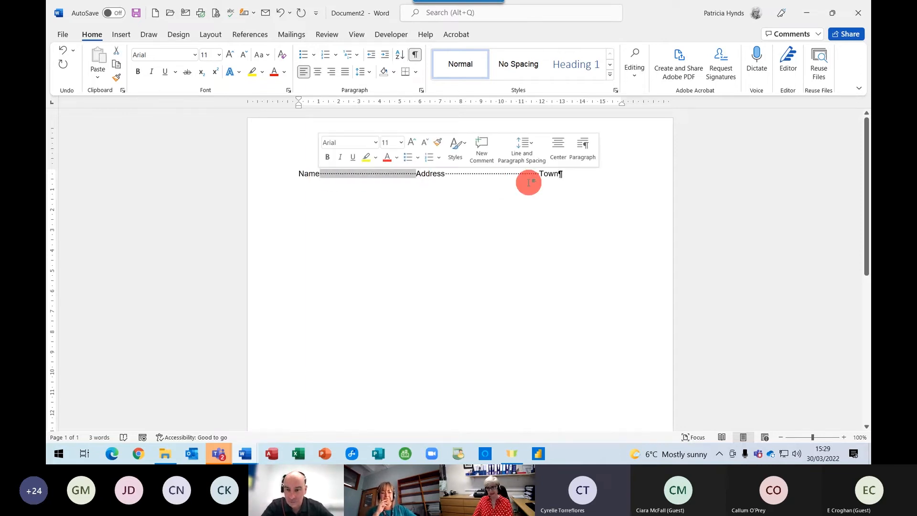
pyautogui.press('Delete')
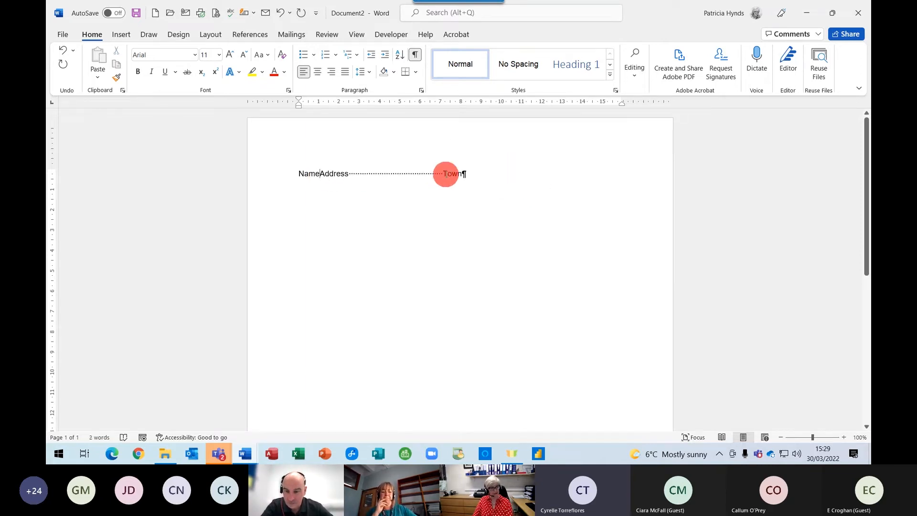
pyautogui.moveTo(443, 174); pyautogui.dragTo(348, 174)
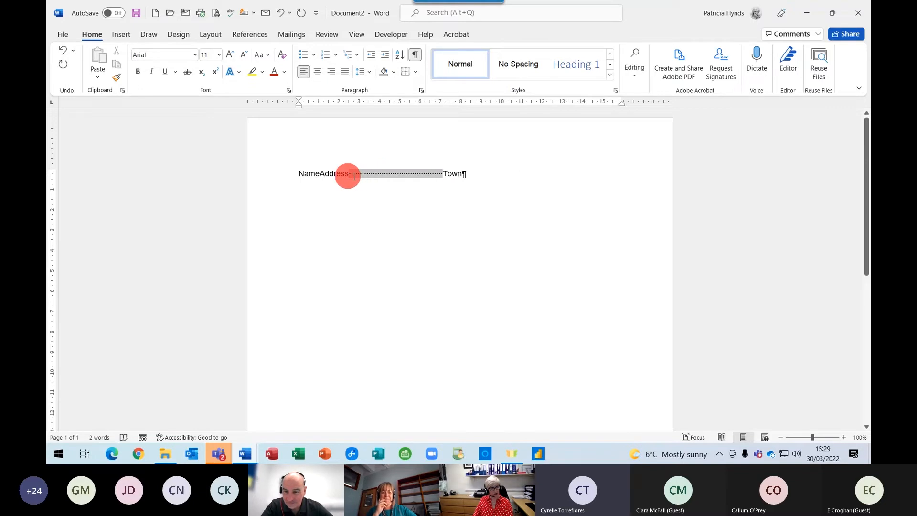
pyautogui.click(388, 240)
pyautogui.moveTo(444, 174); pyautogui.dragTo(352, 177)
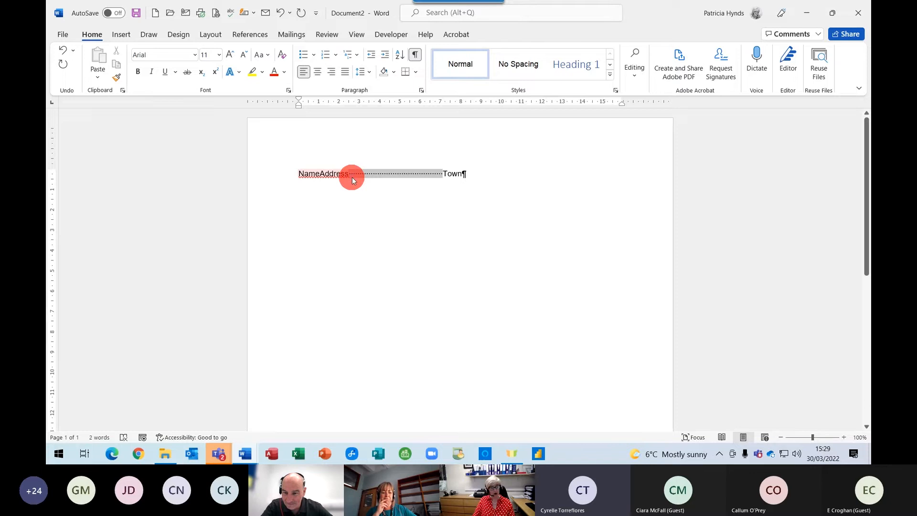
pyautogui.press('Delete')
# Insert a tab after Name and another before Town, with formatting marks shown again.
pyautogui.click(415, 57)
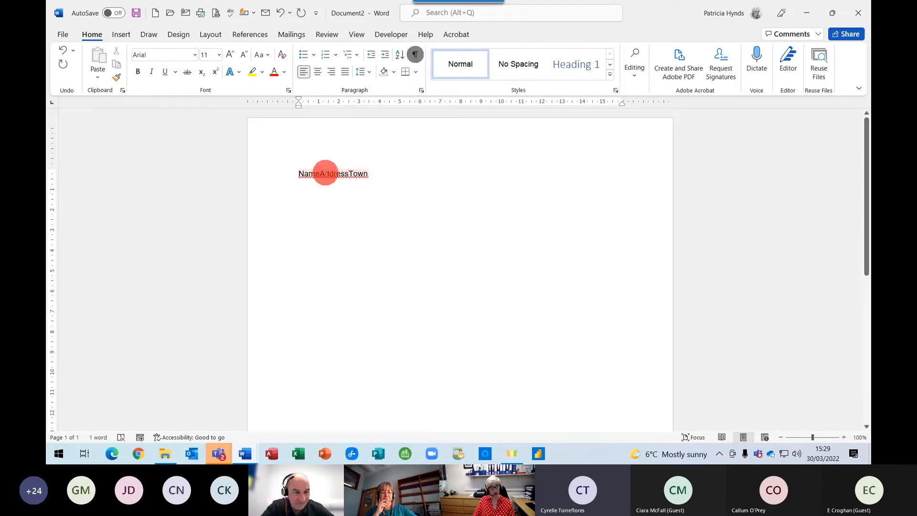
pyautogui.click(319, 173)
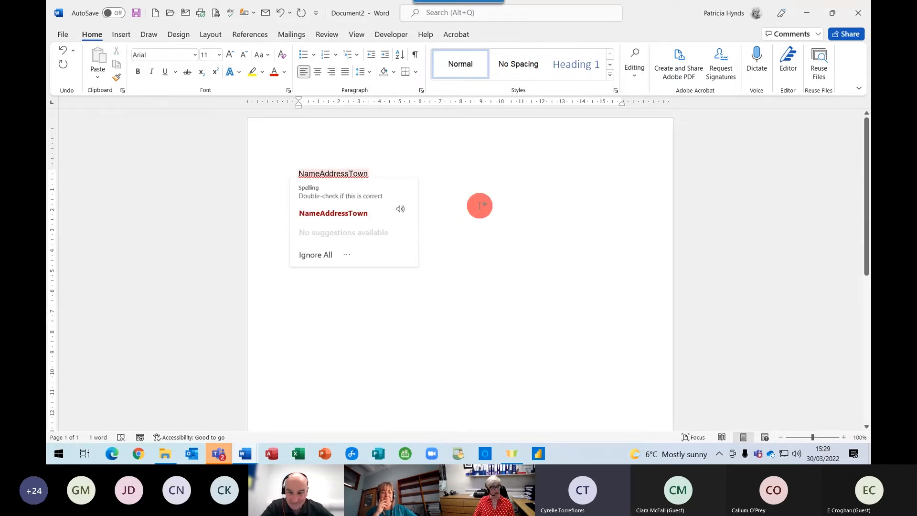
pyautogui.press('Tab')
pyautogui.click(427, 173)
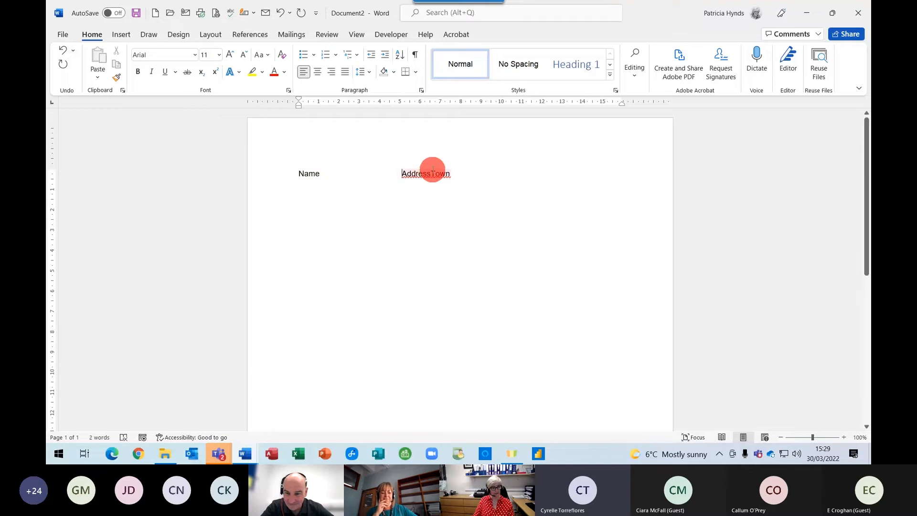
pyautogui.press('Tab')
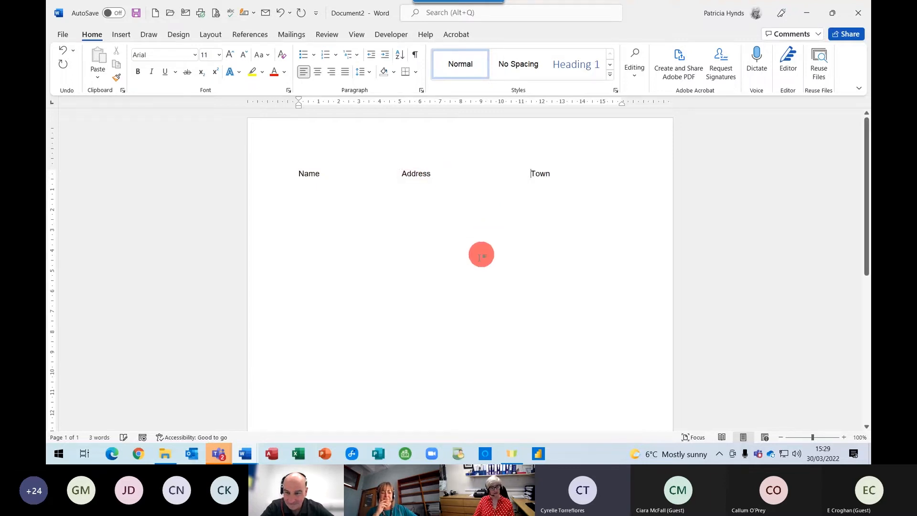
pyautogui.click(414, 55)
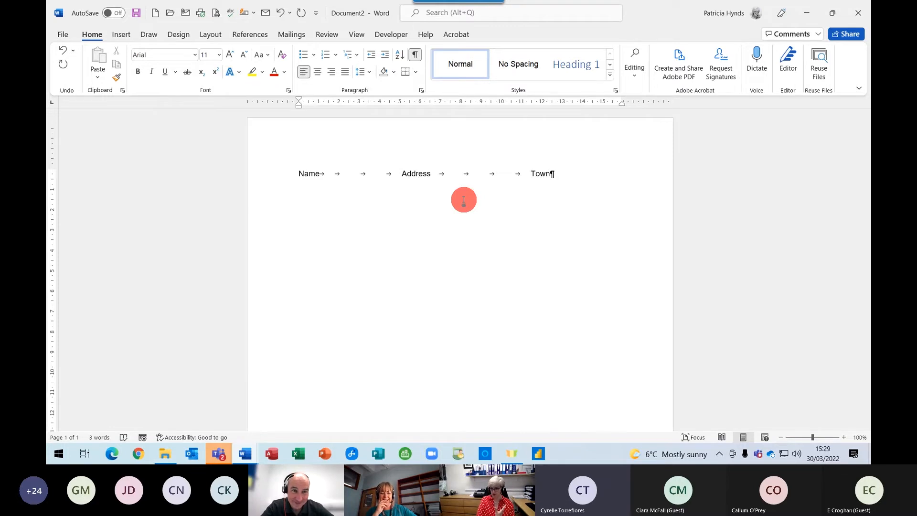
# Add empty paragraphs after 'Town' in the Name, Address, Town line and check them with formatting marks.
pyautogui.click(557, 177)
pyautogui.press('Return')
pyautogui.press('Return')
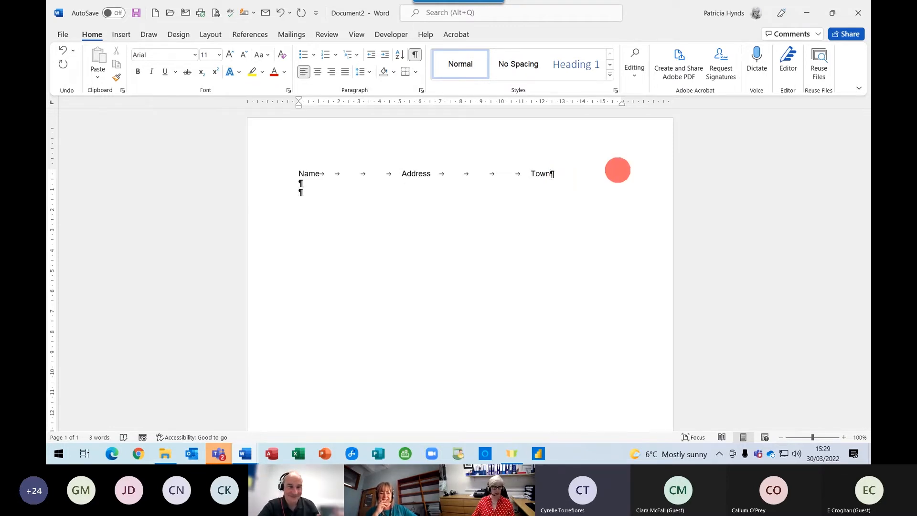
pyautogui.click(415, 55)
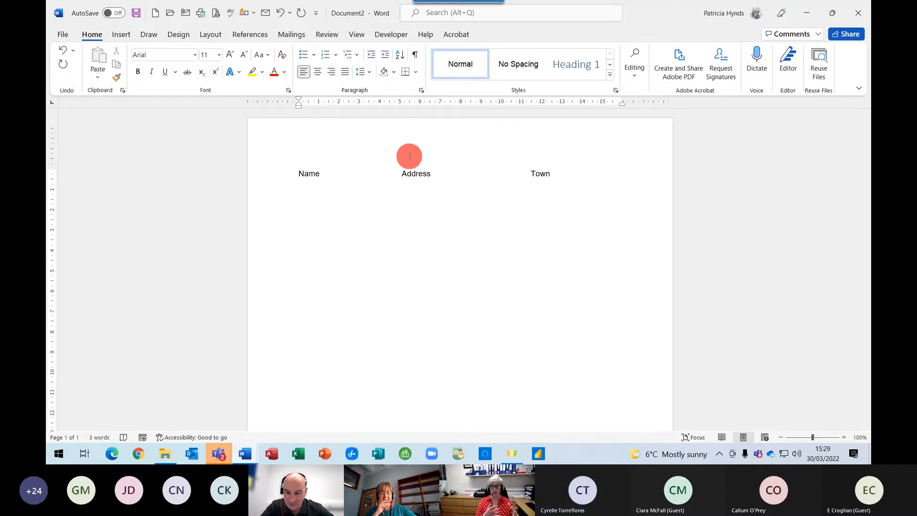
pyautogui.click(414, 55)
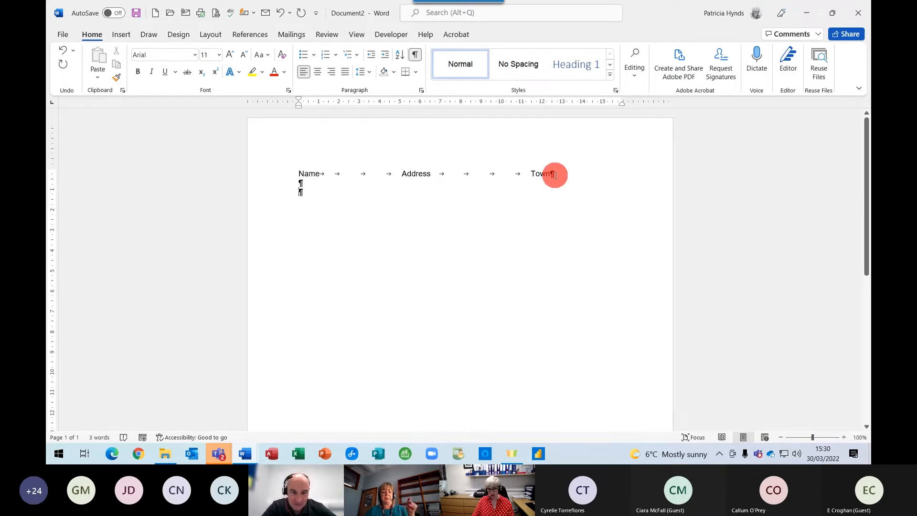
pyautogui.moveTo(592, 173); pyautogui.dragTo(311, 173)
pyautogui.click(410, 209)
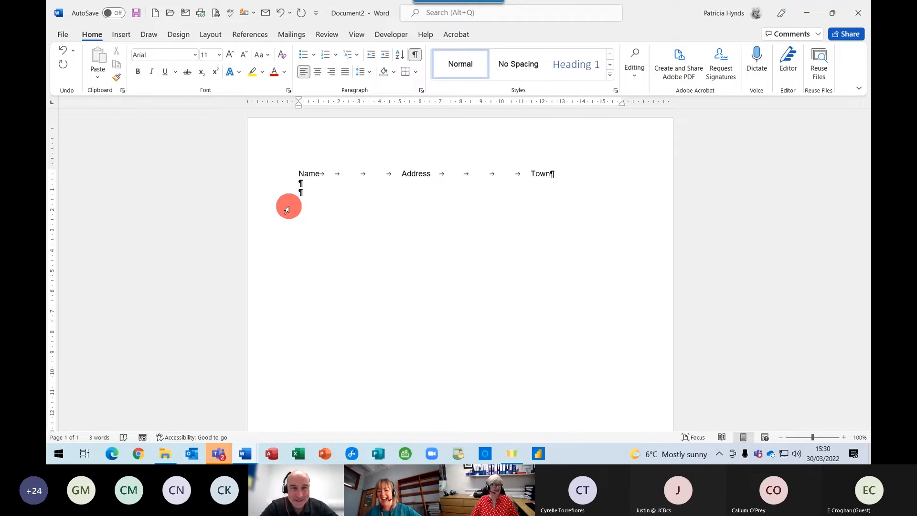
pyautogui.click(414, 55)
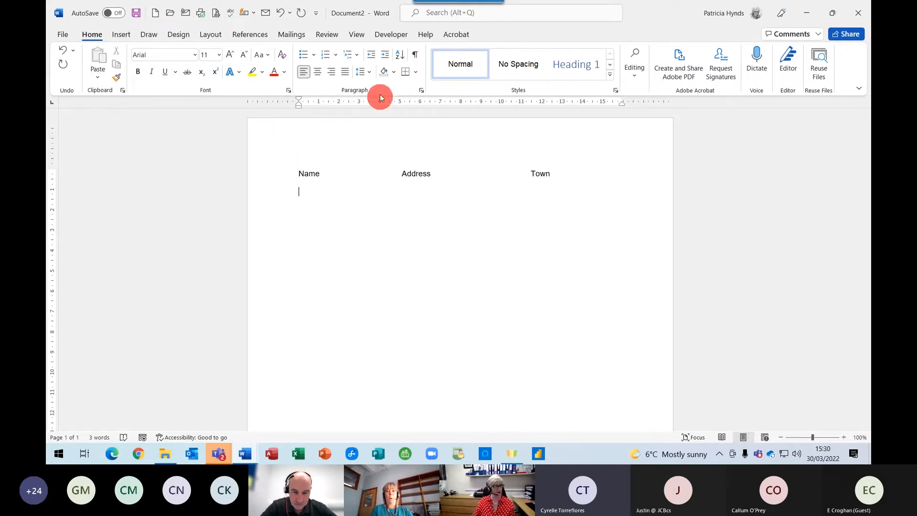
# Add a 13 cm decimal tab stop with dotted leader 2 for the line below the headings.
pyautogui.click(421, 91)
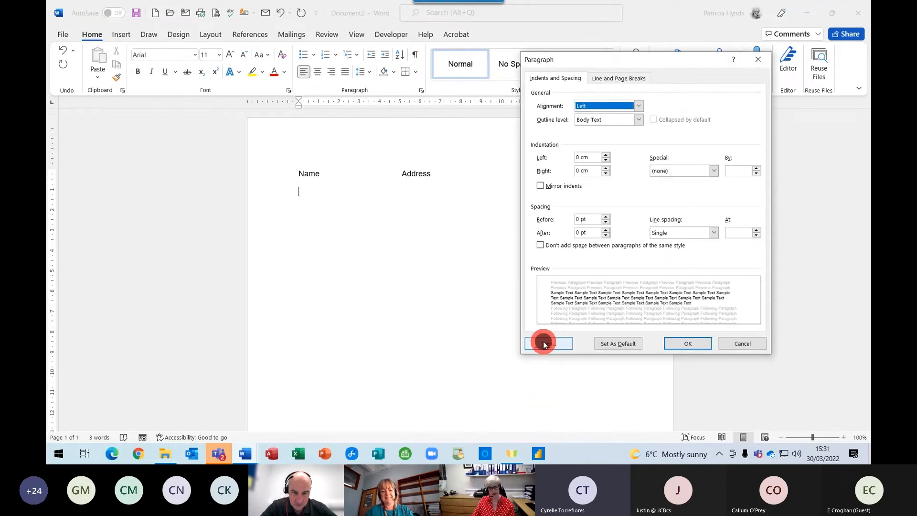
pyautogui.click(543, 343)
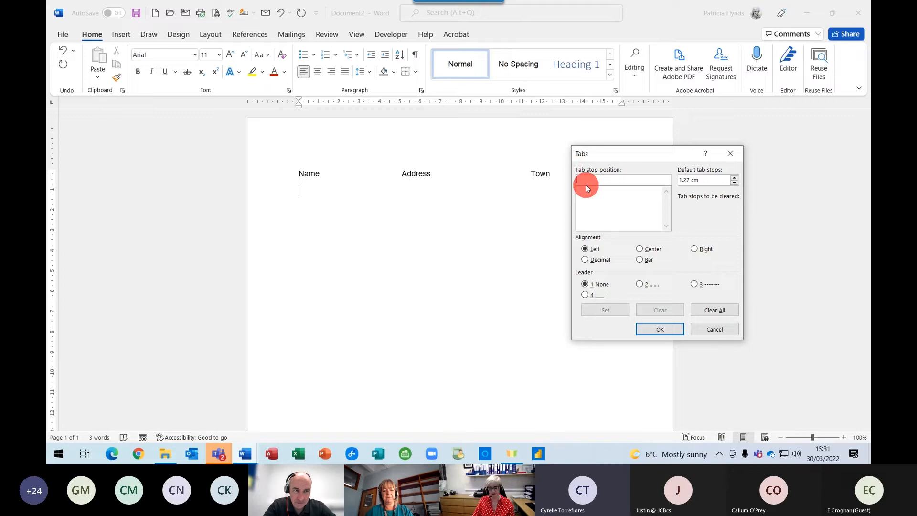
pyautogui.write('13')
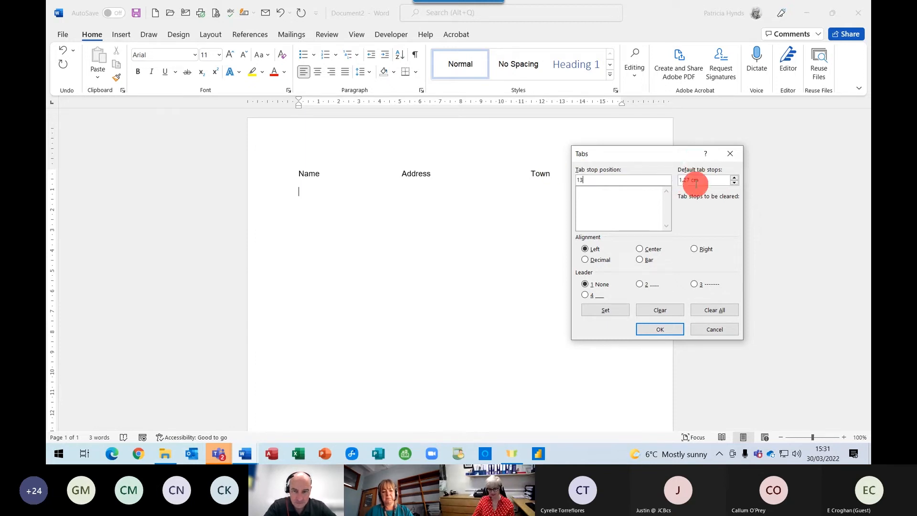
pyautogui.click(593, 260)
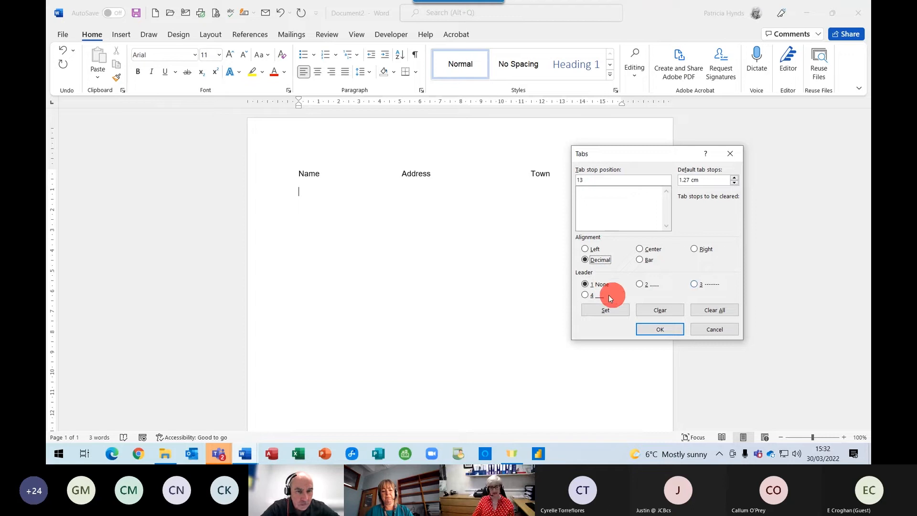
pyautogui.click(640, 285)
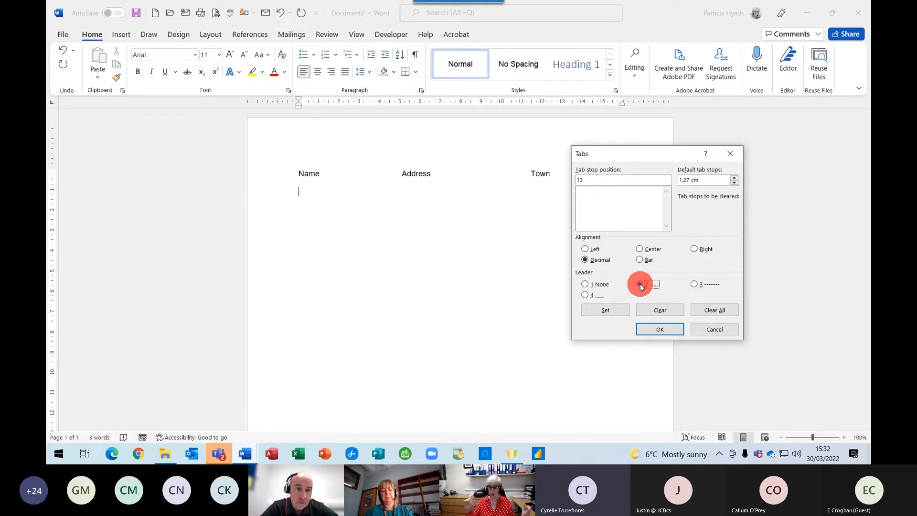
pyautogui.click(655, 329)
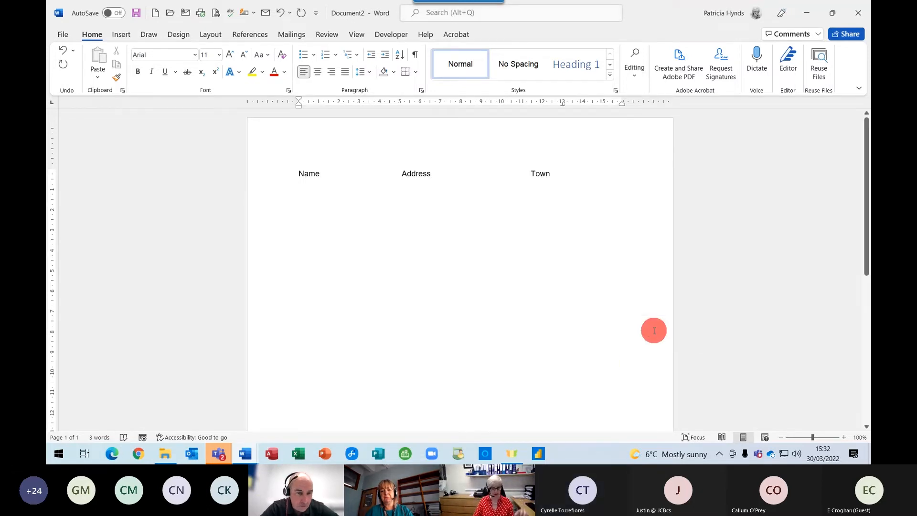
# Enter the dotted-leader price lines Tea £0.50, Coffee £0.75 and Steak & Chips.
pyautogui.write('Tea')
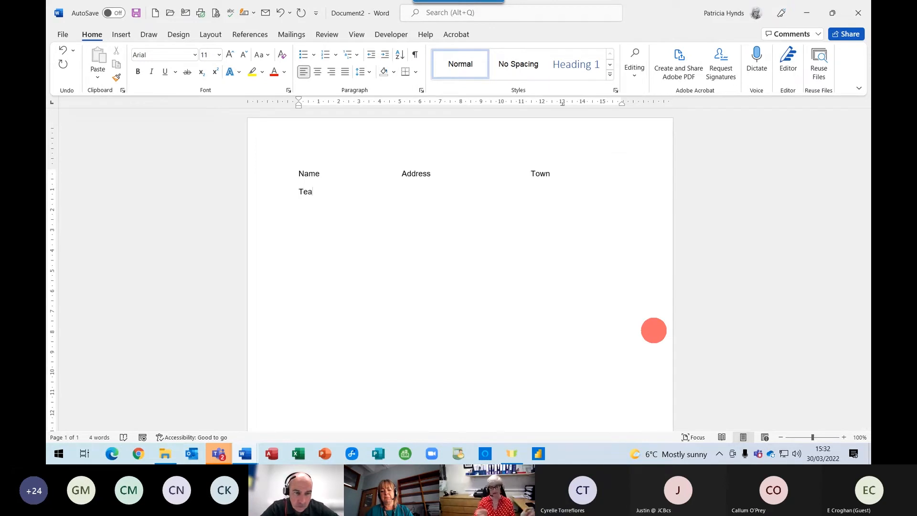
pyautogui.press('Tab')
pyautogui.write('£')
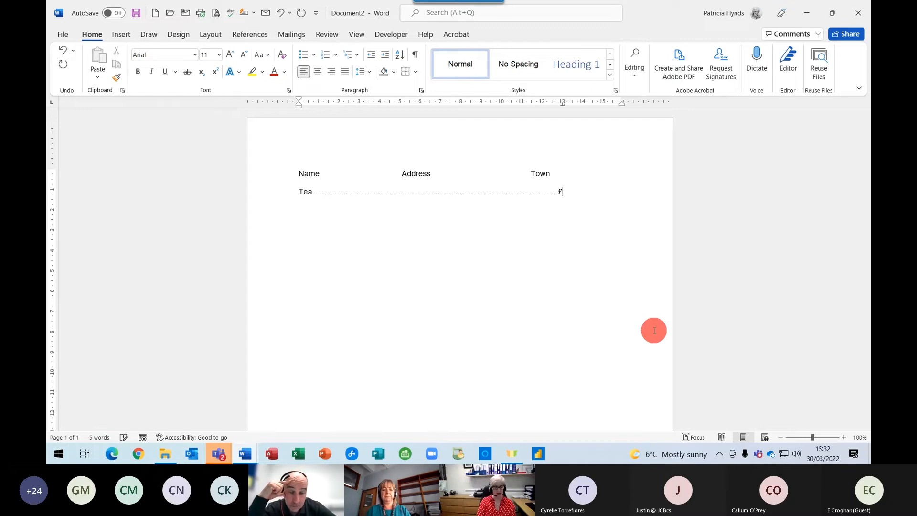
pyautogui.write('0.5')
pyautogui.press('Return')
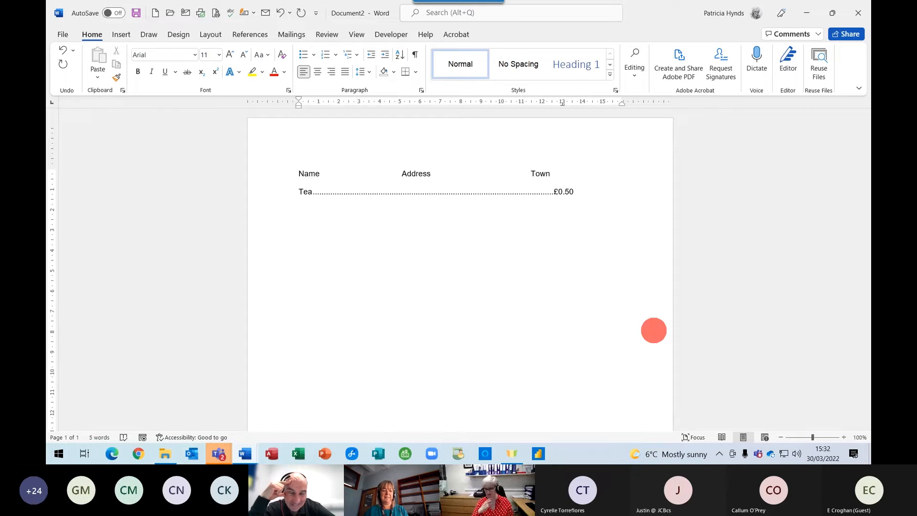
pyautogui.write('Coffee')
pyautogui.press('Tab')
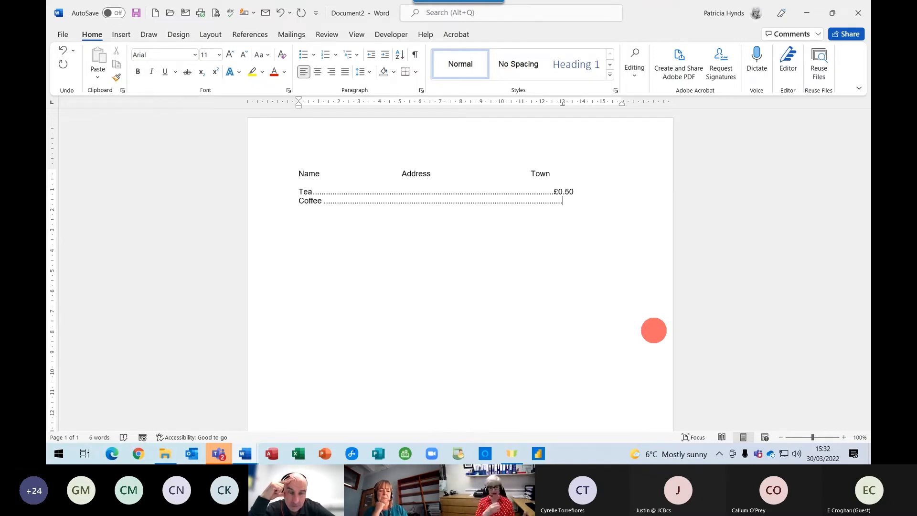
pyautogui.write('£')
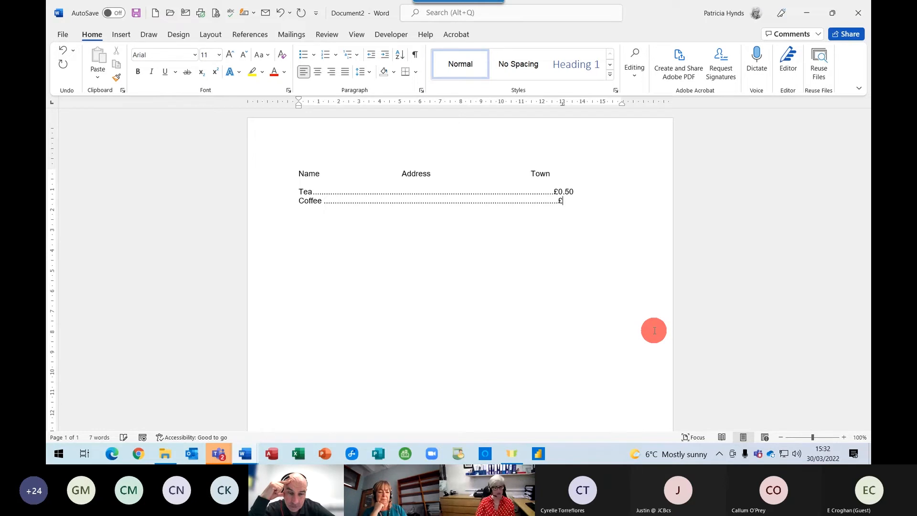
pyautogui.write('0.75')
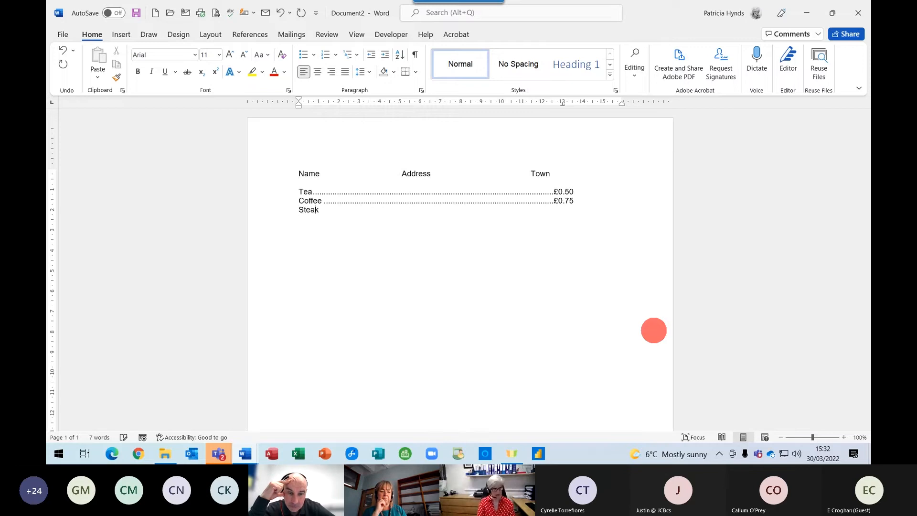
pyautogui.write('ips')
pyautogui.press('Tab')
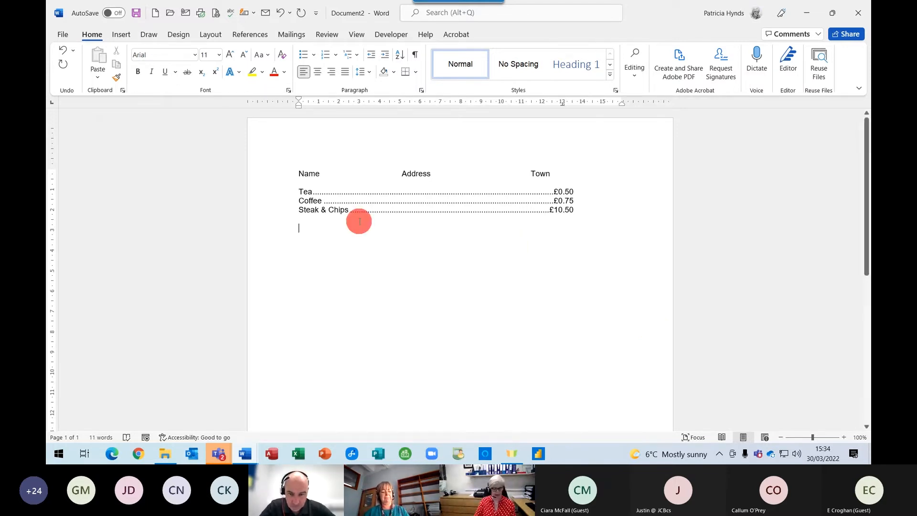
# Delete all the text and generate random sample paragraphs with the =rand formula.
pyautogui.hotkey('ctrl', 'a')
pyautogui.press('Delete')
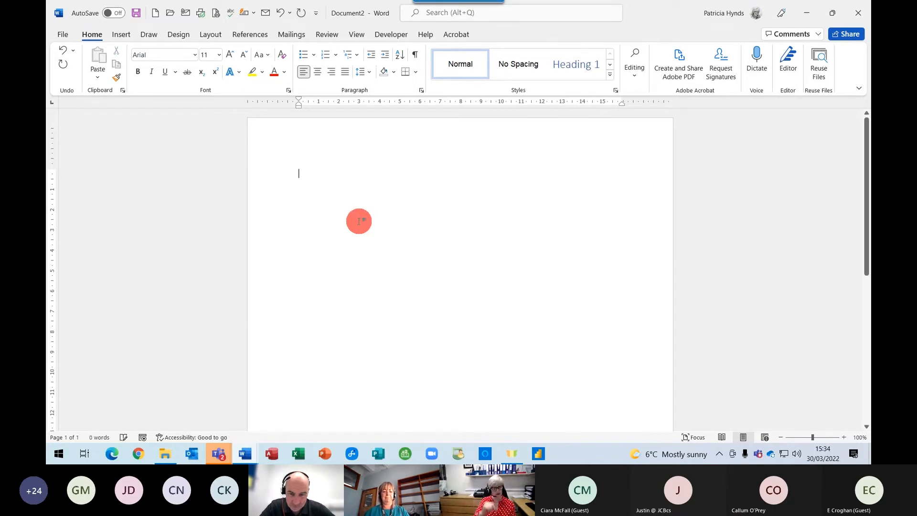
pyautogui.write('=ra')
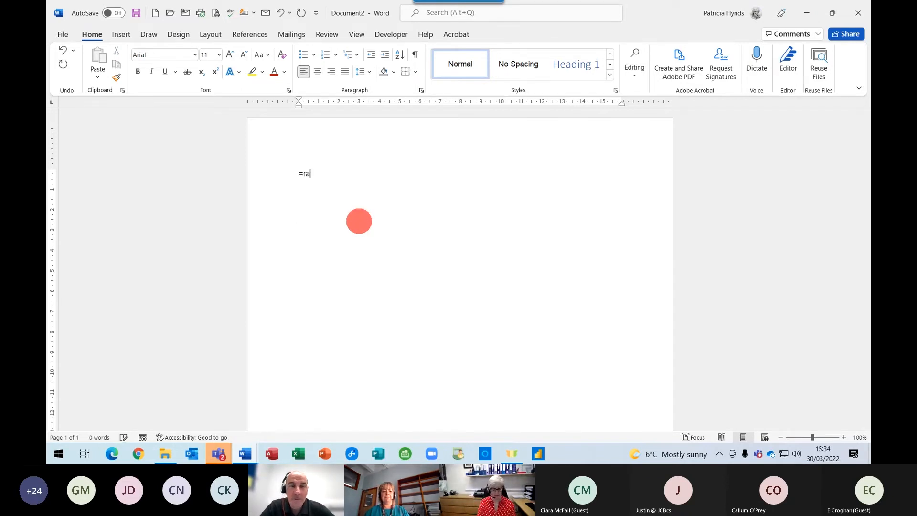
pyautogui.write('nd(3')
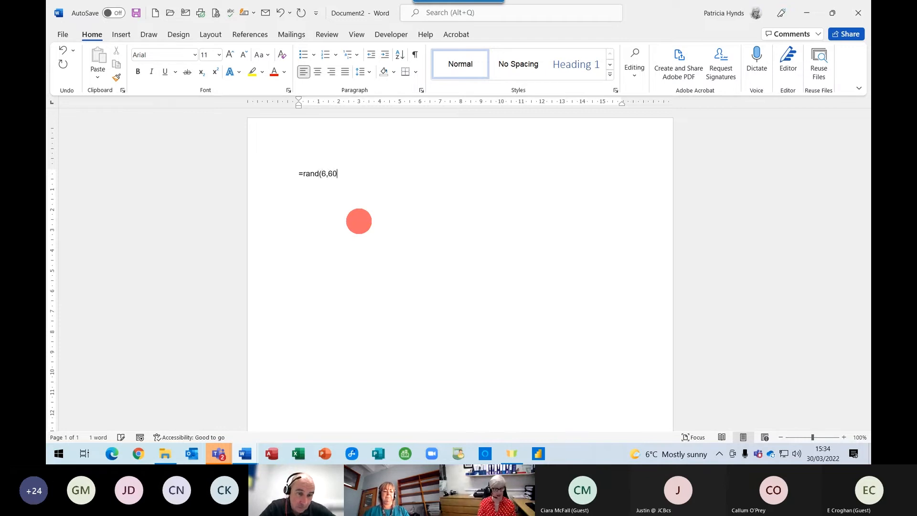
pyautogui.write(')')
pyautogui.press('Return')
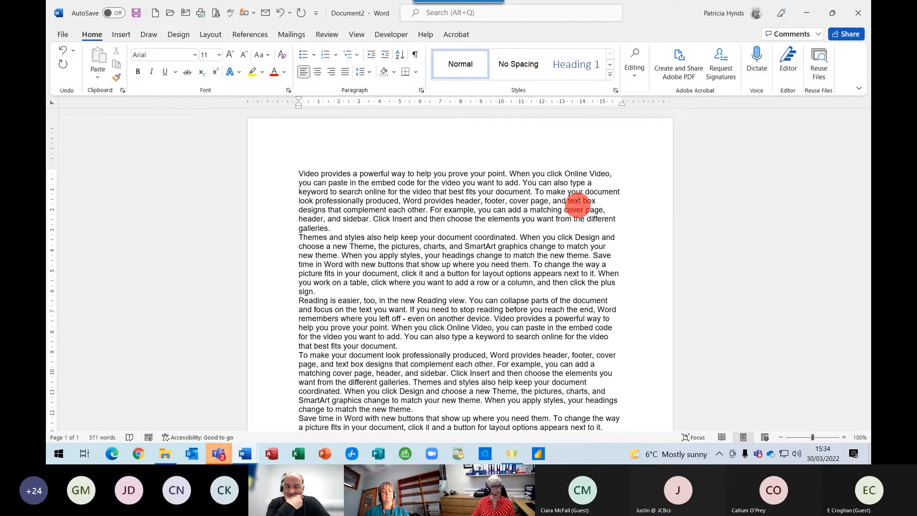
# Save the document as the Word Template 'Client Accpetance Letter', then close it.
pyautogui.click(62, 35)
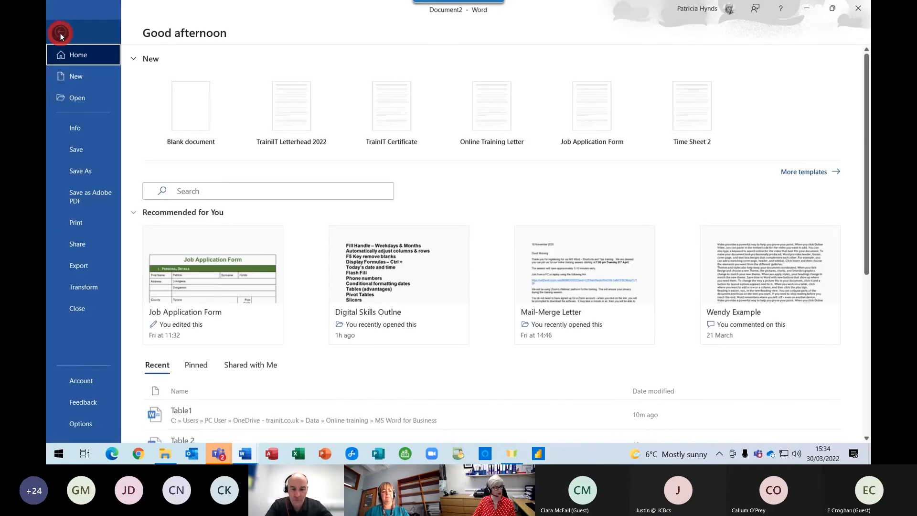
pyautogui.click(75, 174)
pyautogui.click(176, 205)
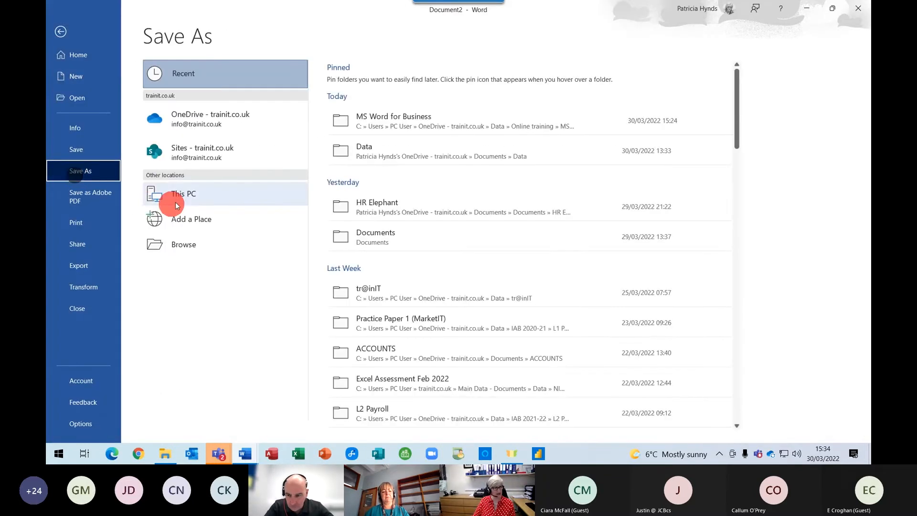
pyautogui.click(179, 248)
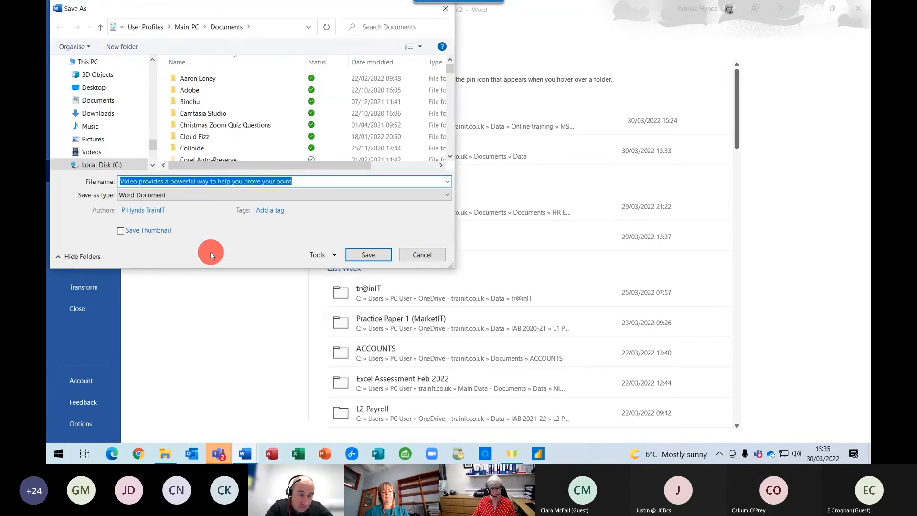
pyautogui.click(159, 195)
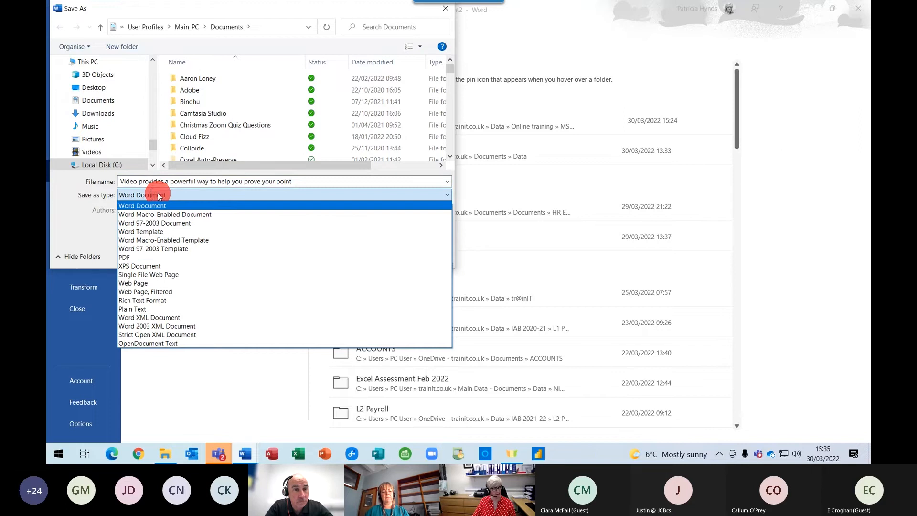
pyautogui.click(147, 232)
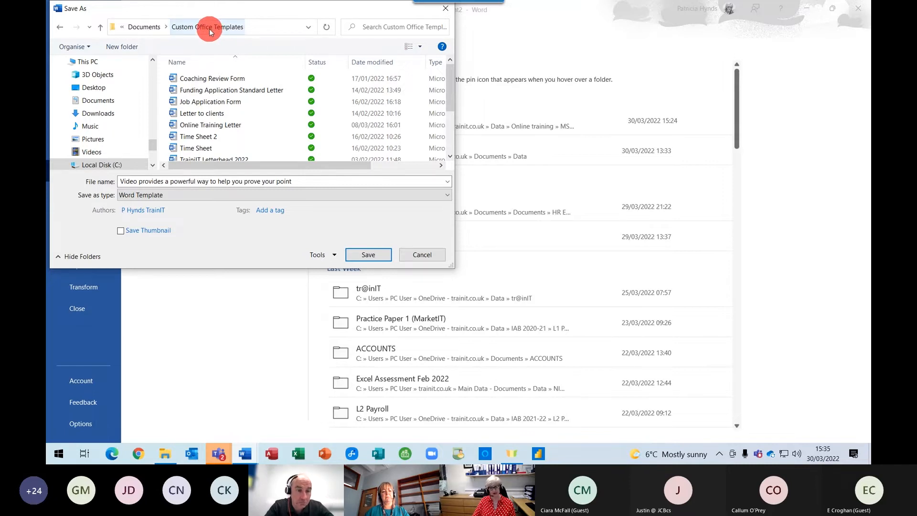
pyautogui.click(289, 184)
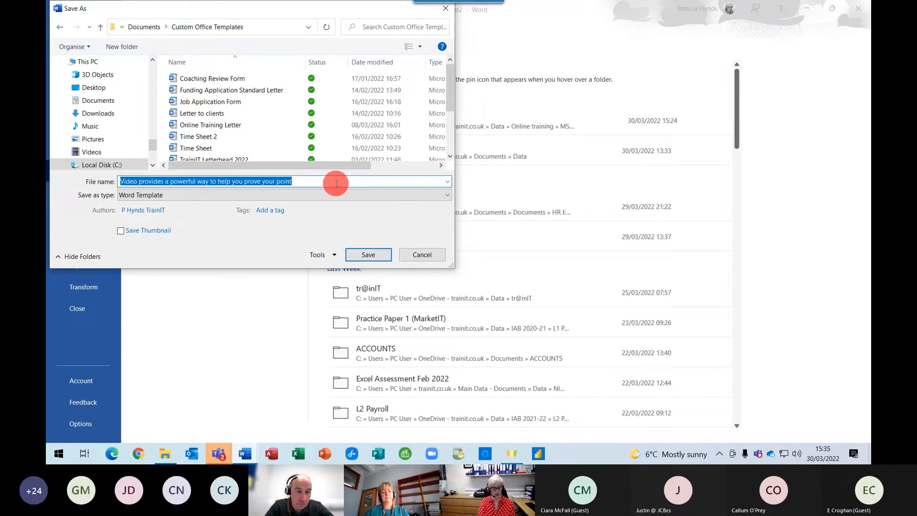
pyautogui.write('Client Accpetance Letter')
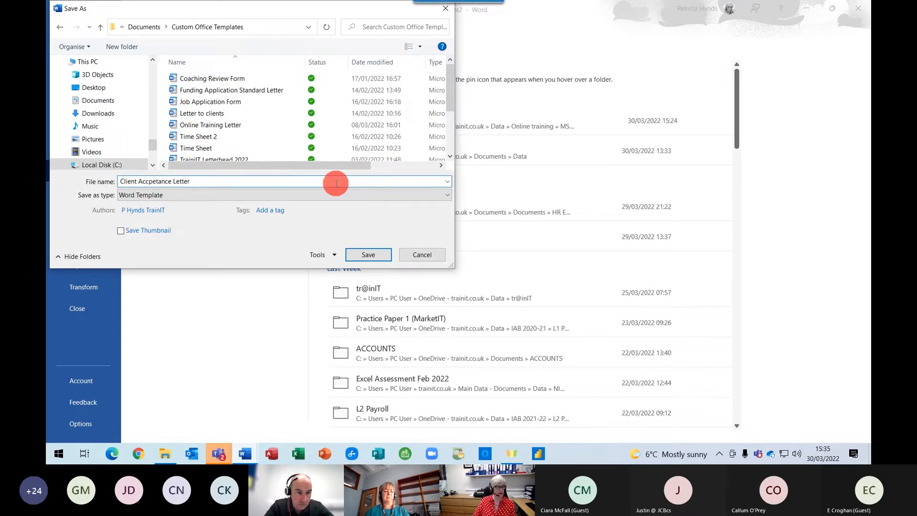
pyautogui.click(357, 257)
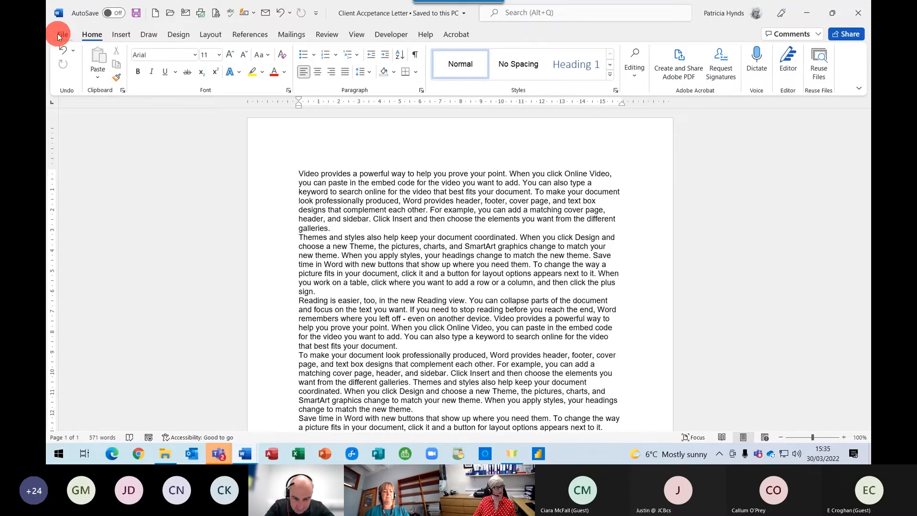
pyautogui.click(57, 33)
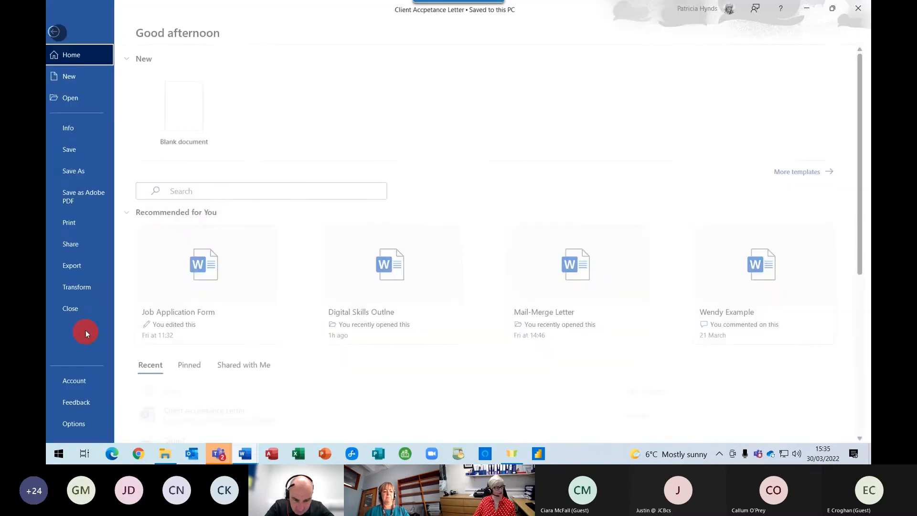
pyautogui.click(85, 310)
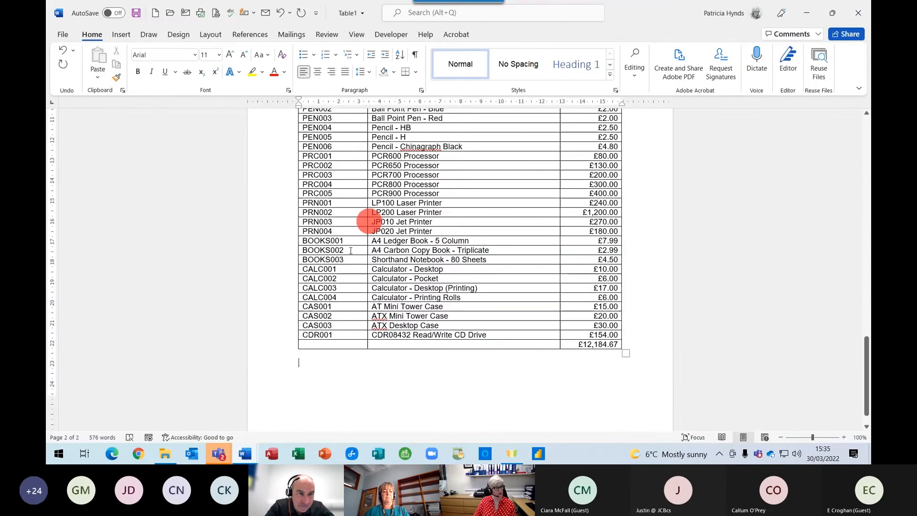
# Create Document3 from the Client Accpetance Letter template under Personal templates.
pyautogui.click(62, 34)
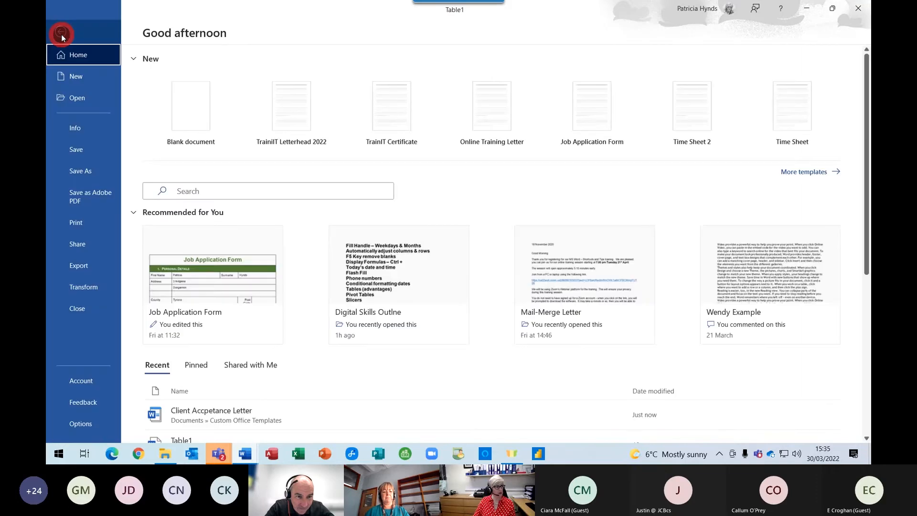
pyautogui.click(88, 79)
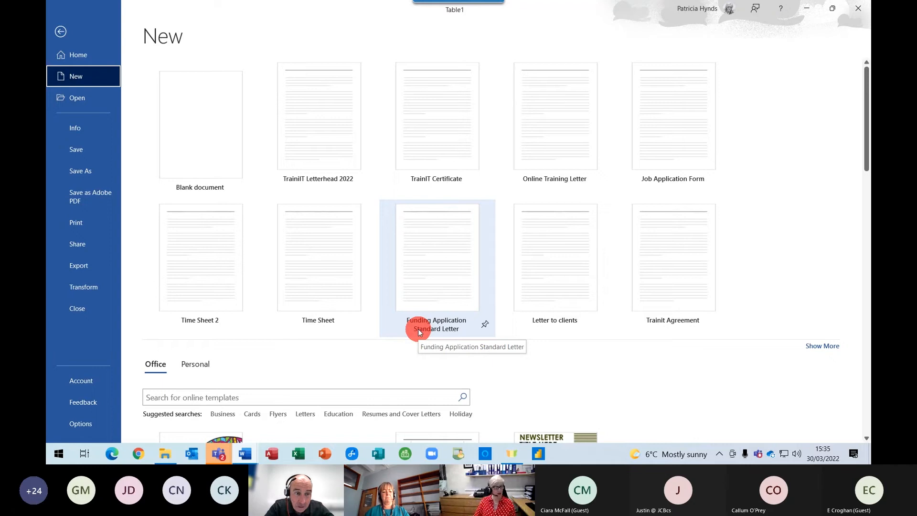
pyautogui.click(196, 364)
pyautogui.scroll(-1, 181, 335)
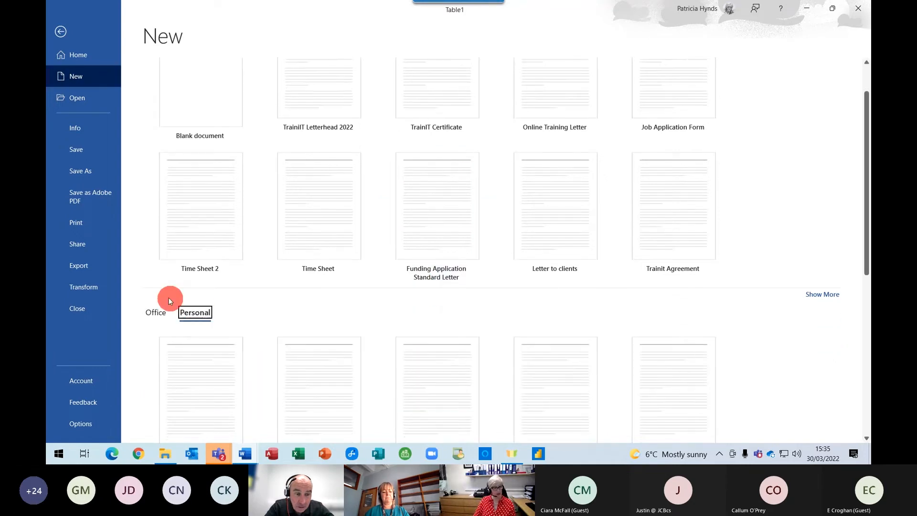
pyautogui.scroll(-1, 199, 306)
pyautogui.scroll(-1, 191, 270)
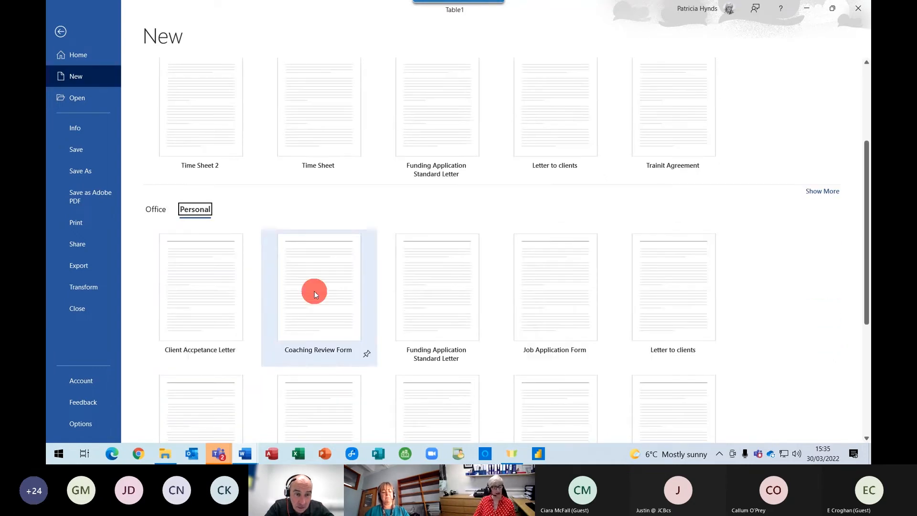
pyautogui.scroll(-2, 285, 279)
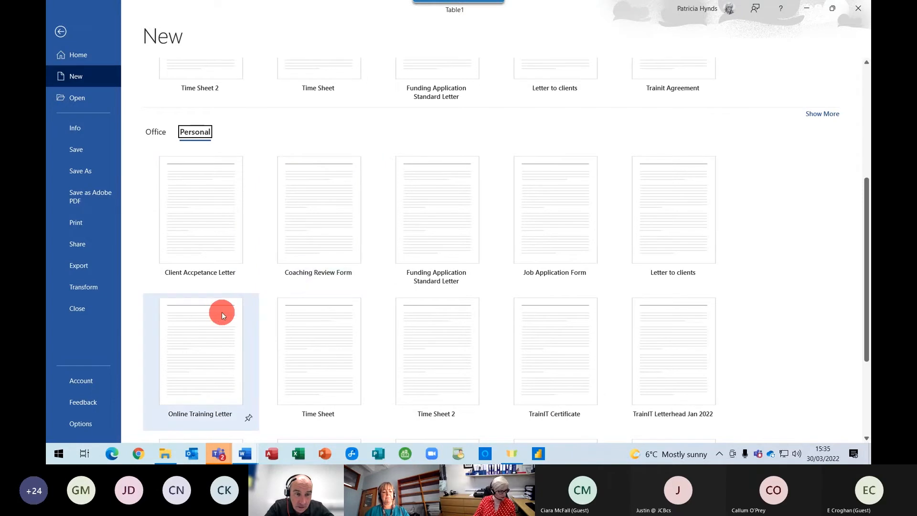
pyautogui.scroll(-1, 651, 261)
pyautogui.scroll(-2, 654, 268)
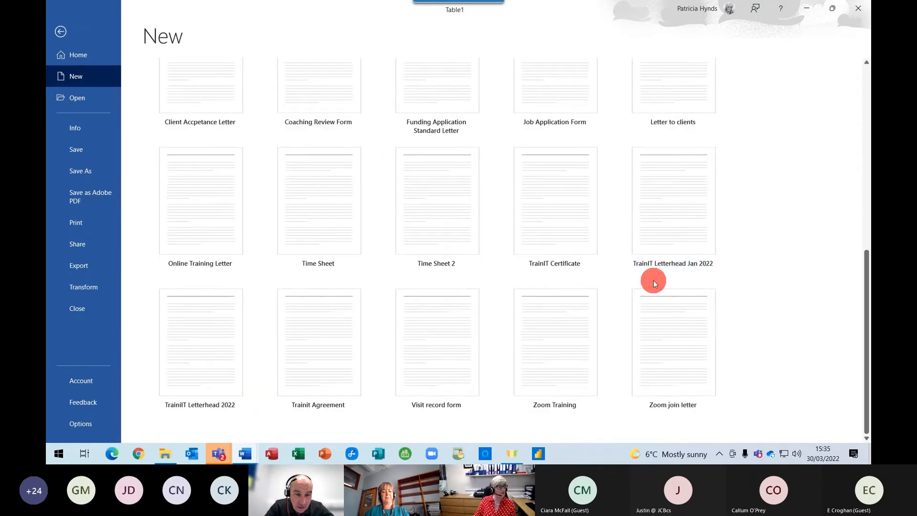
pyautogui.scroll(1, 762, 310)
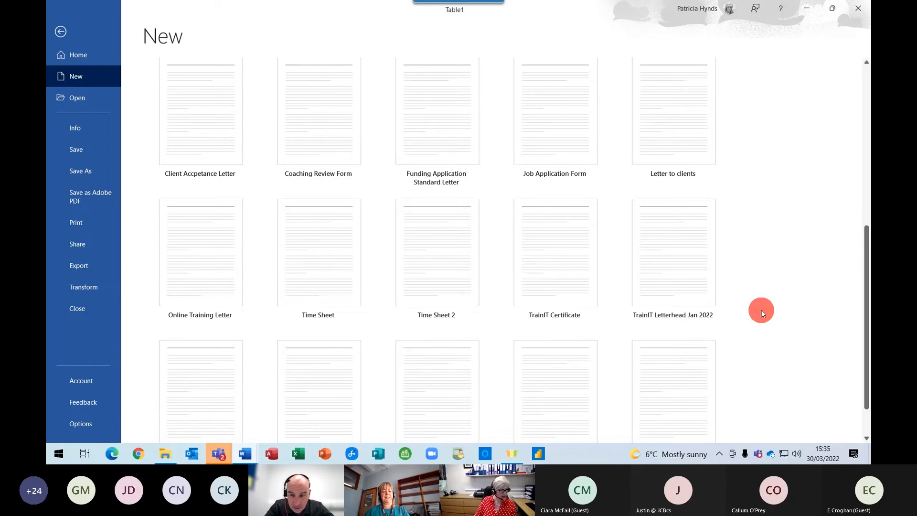
pyautogui.click(196, 130)
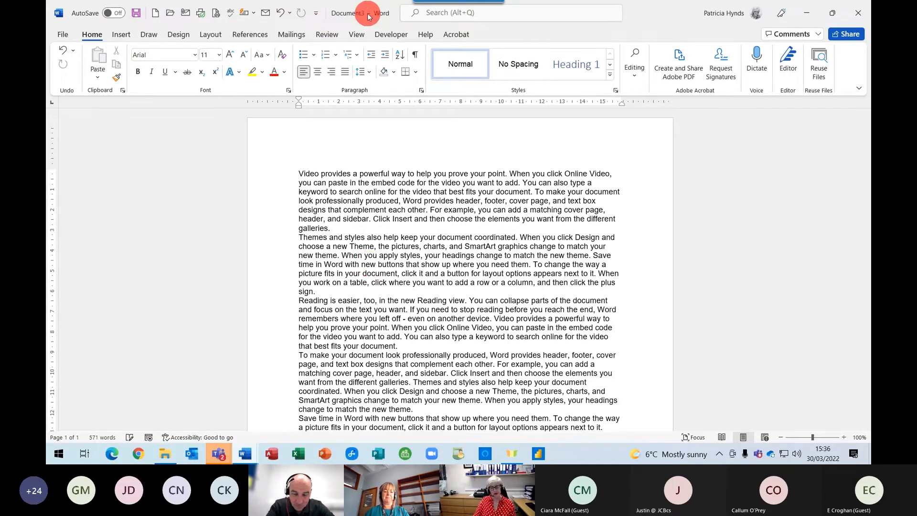
# Create a new document from the TrainIT Letterhead 2022 template.
pyautogui.click(279, 173)
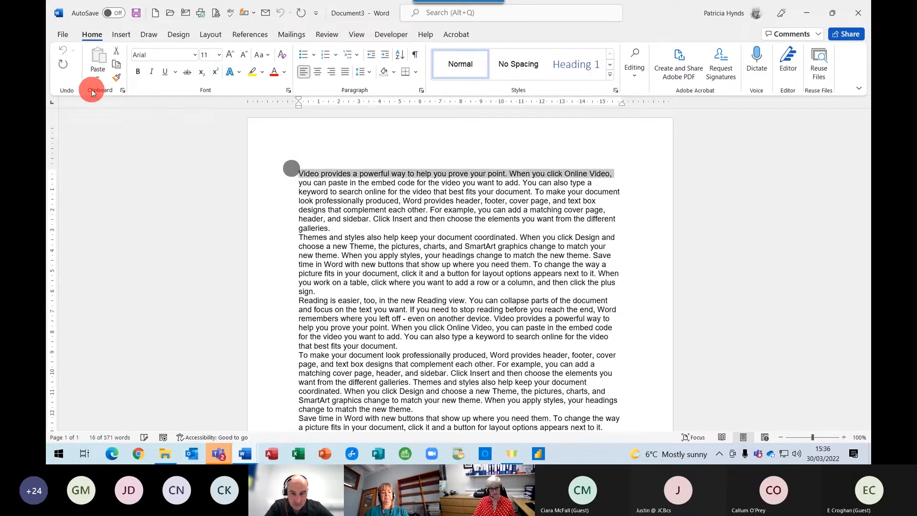
pyautogui.click(63, 35)
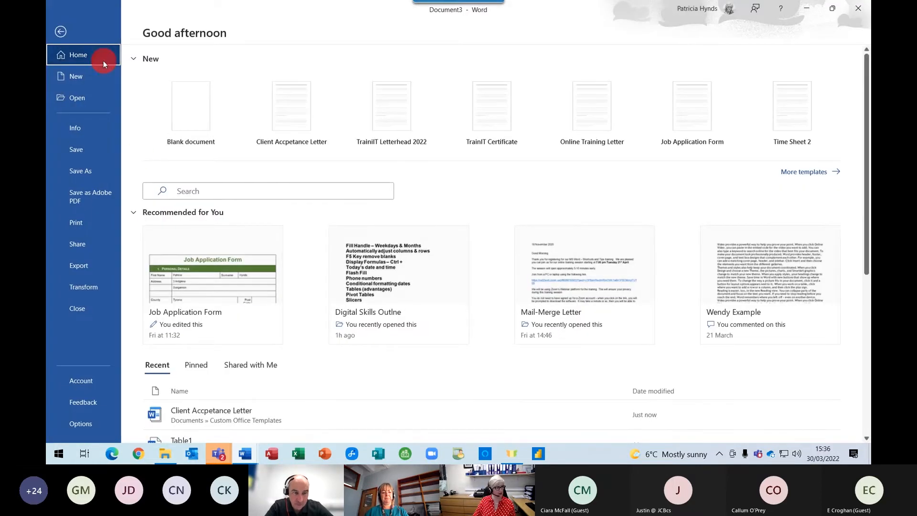
pyautogui.click(81, 78)
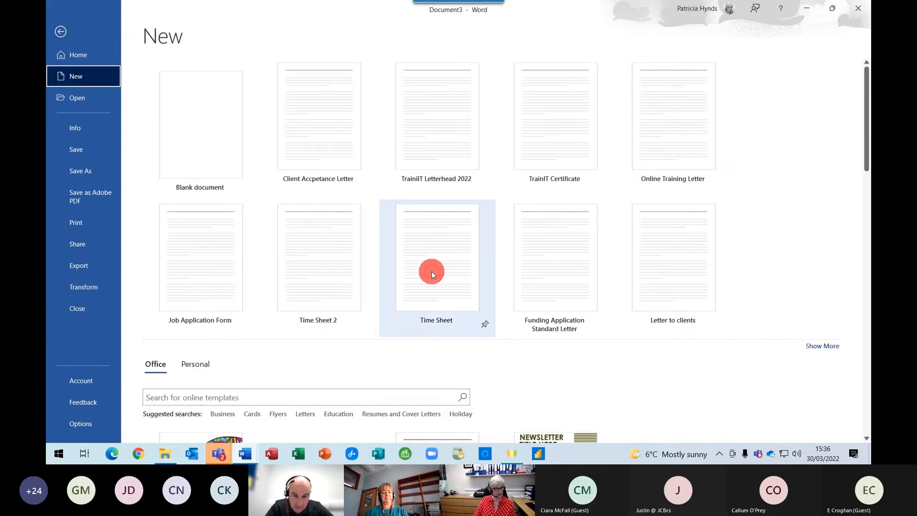
pyautogui.click(420, 121)
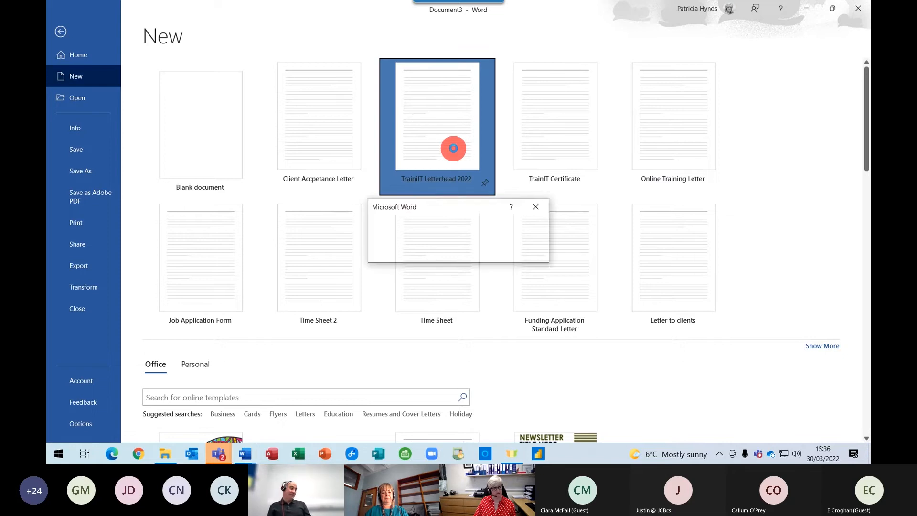
pyautogui.click(454, 152)
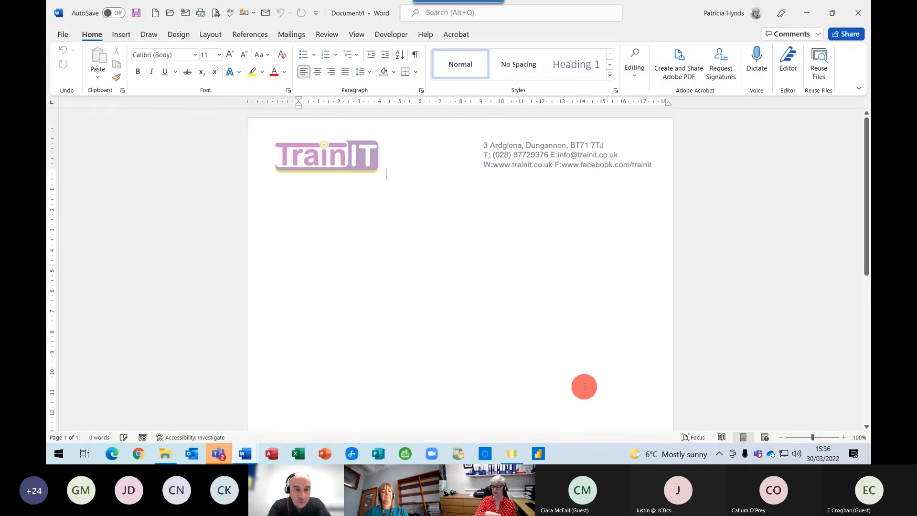
pyautogui.click(450, 316)
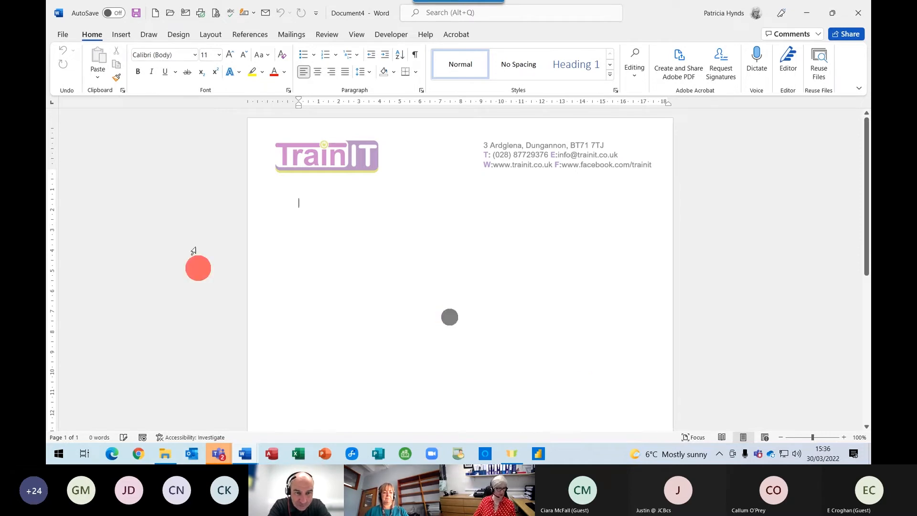
# Close the TrainIT letterhead document to return to Document3.
pyautogui.click(64, 34)
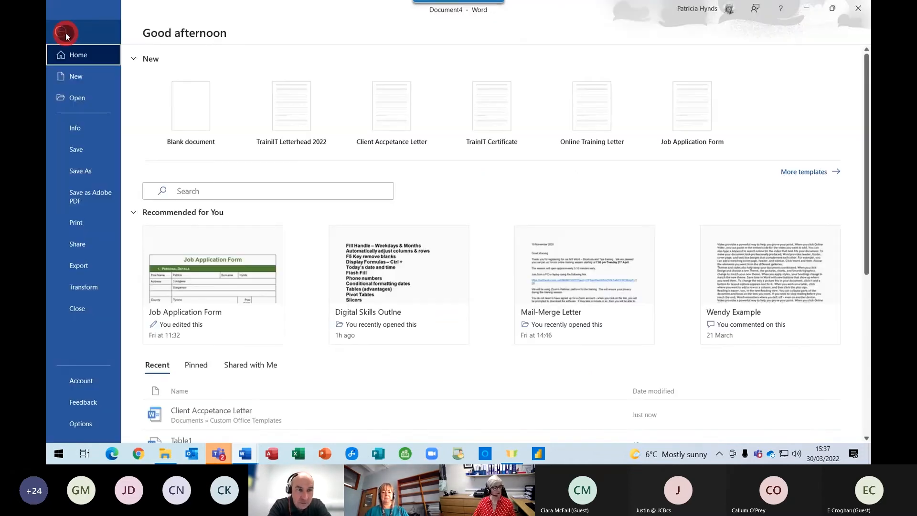
pyautogui.click(77, 311)
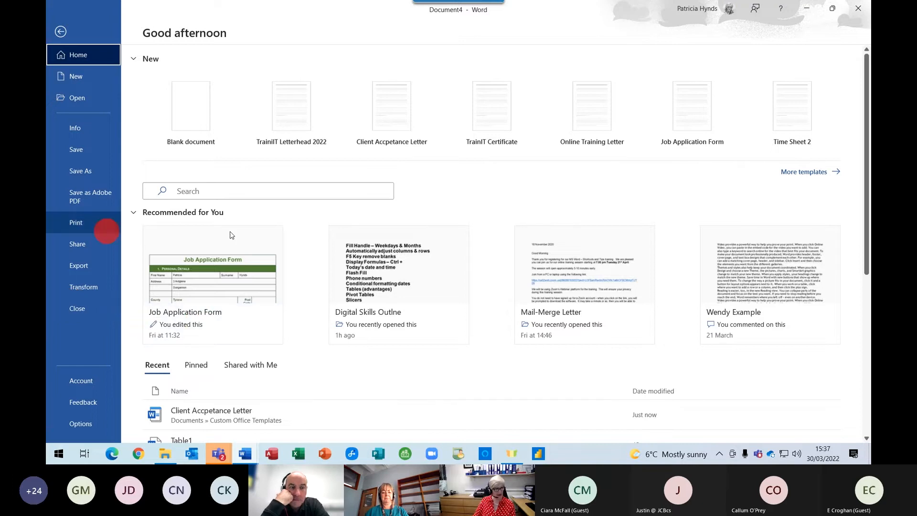
pyautogui.click(292, 110)
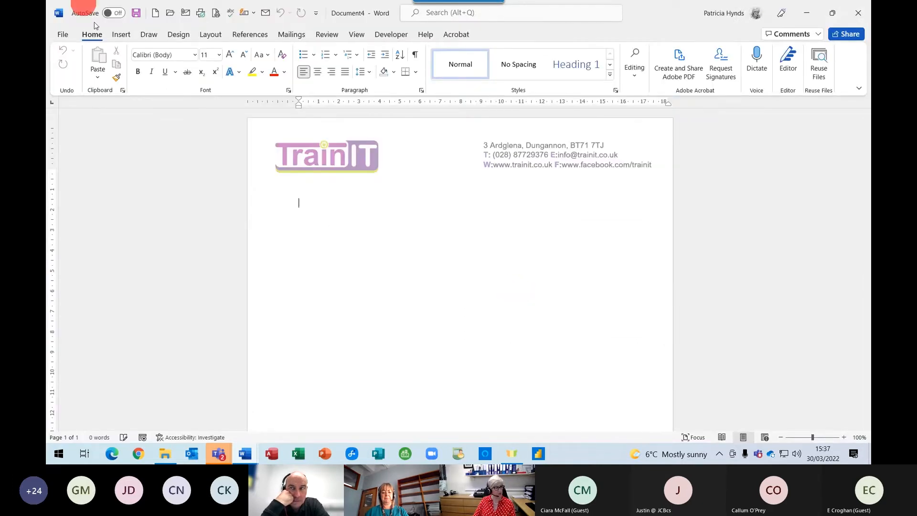
pyautogui.click(364, 241)
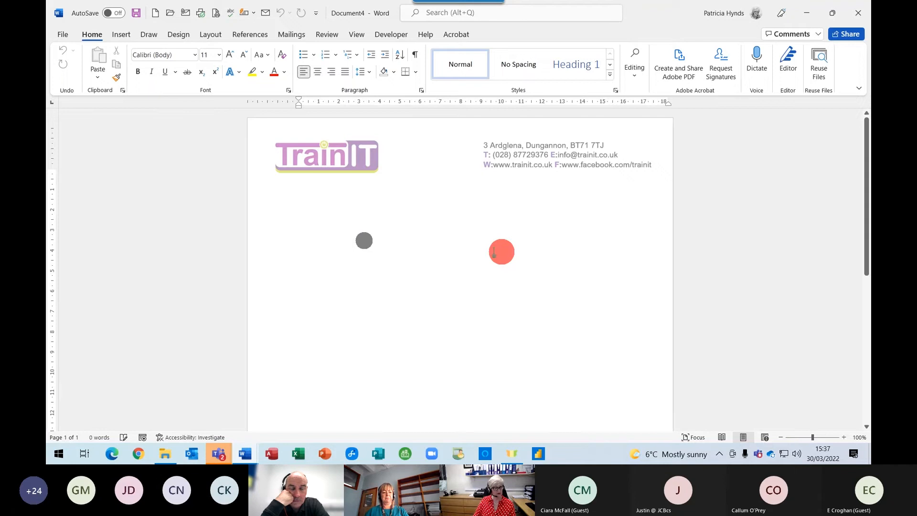
pyautogui.click(63, 33)
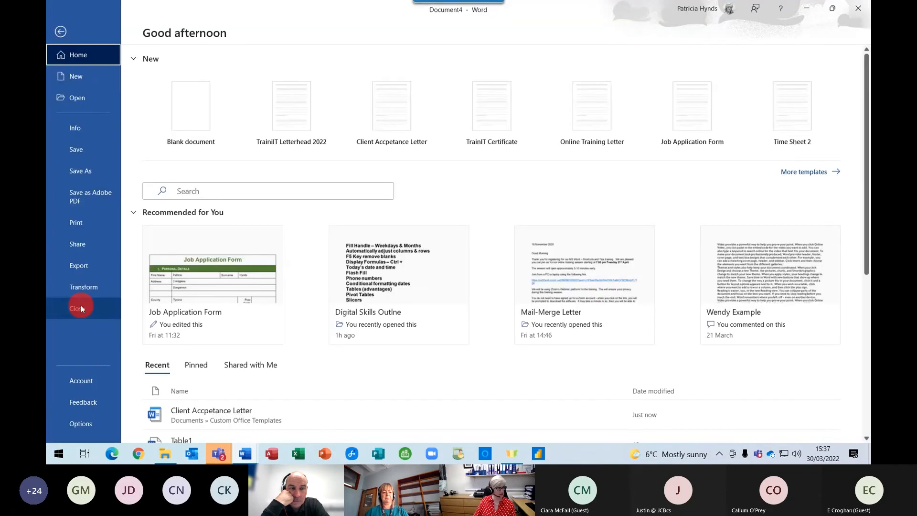
pyautogui.click(80, 308)
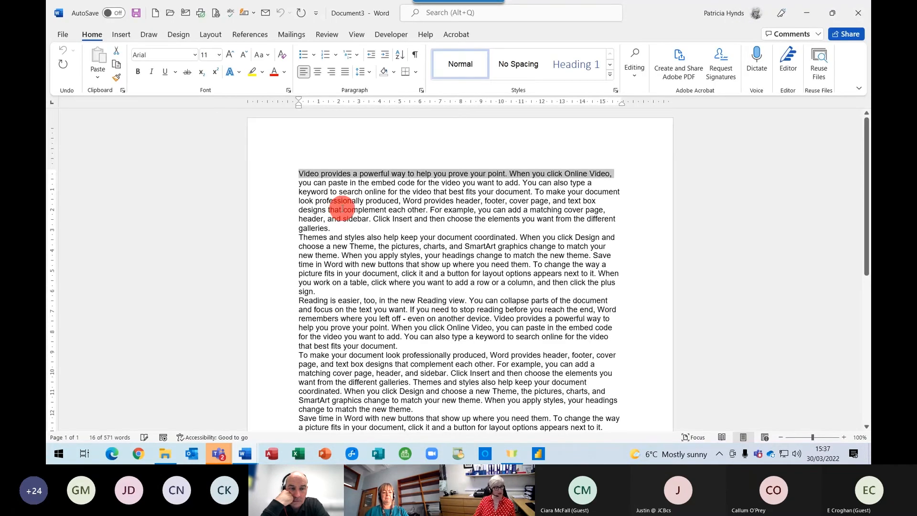
# Open Document3's Save this file dialog from the Quick Access Toolbar Save button.
pyautogui.click(341, 209)
pyautogui.scroll(-2, 430, 268)
pyautogui.scroll(2, 451, 324)
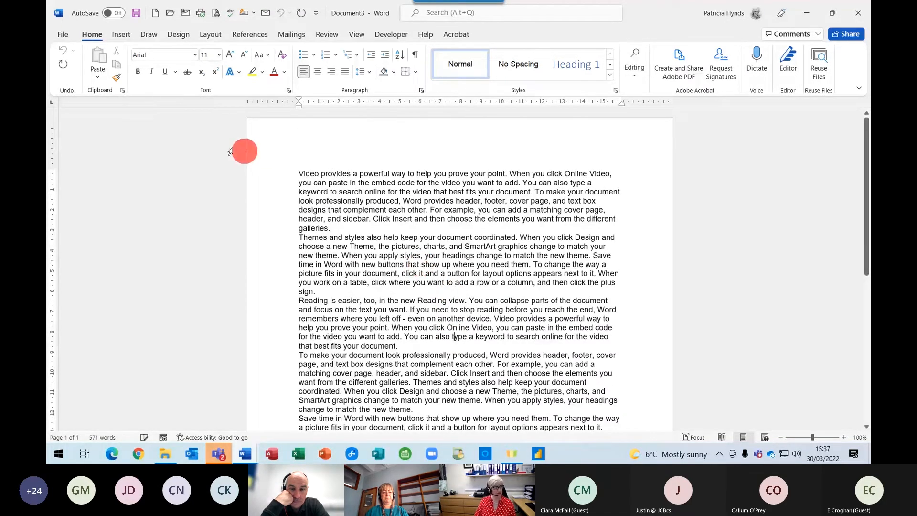
pyautogui.click(136, 14)
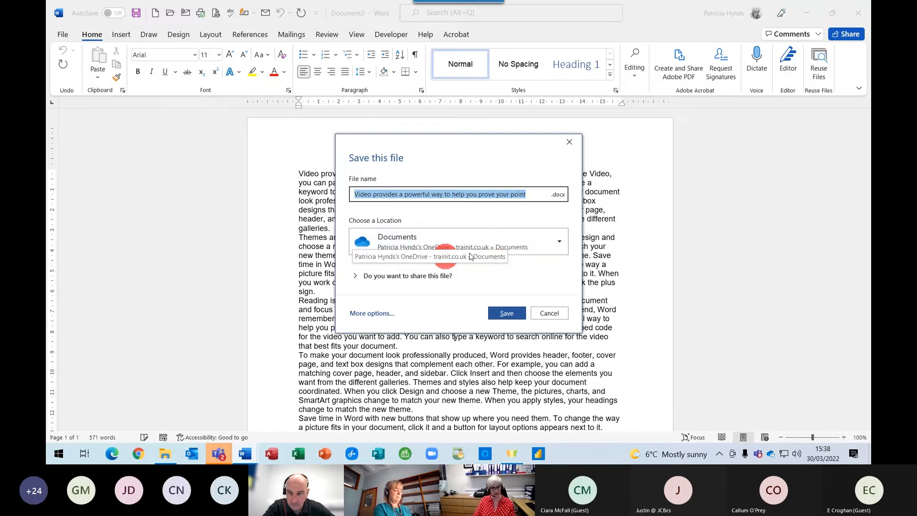
# Rename the file to 'Test Document' and save it in OneDrive Documents.
pyautogui.click(486, 246)
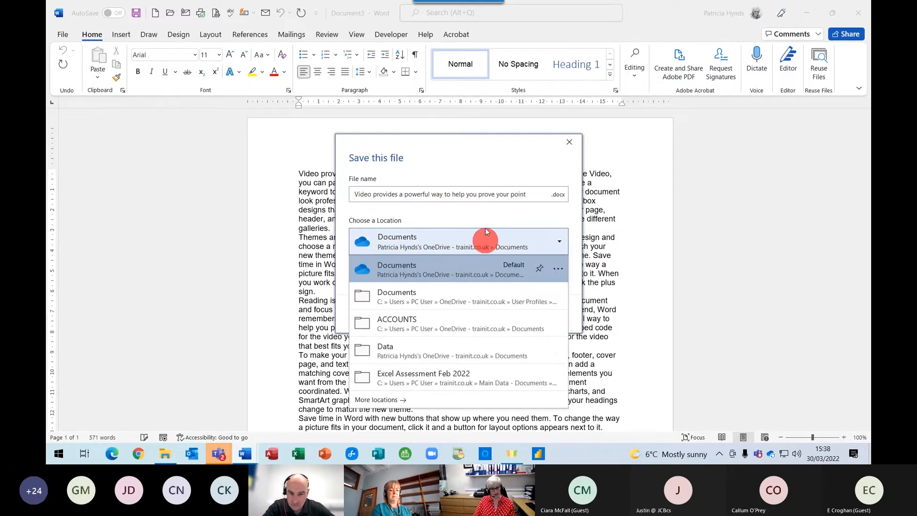
pyautogui.click(423, 201)
pyautogui.click(422, 201)
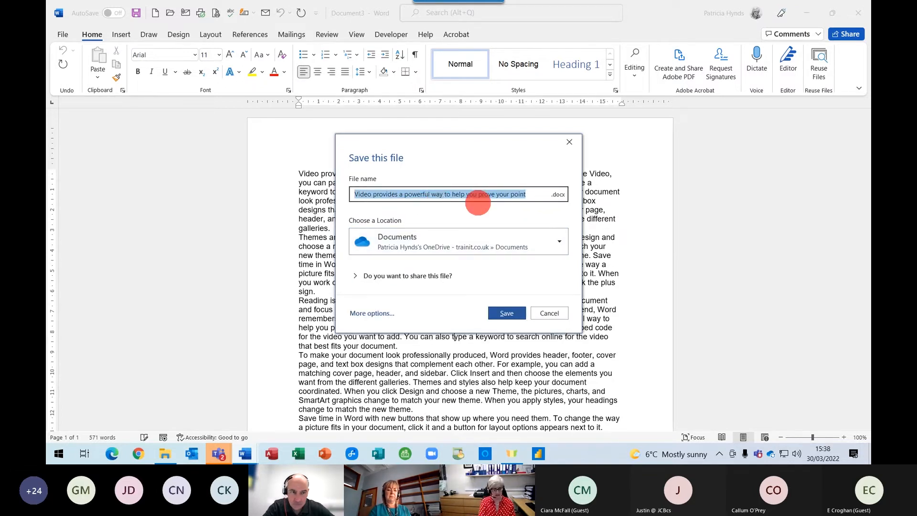
pyautogui.write('Test Document')
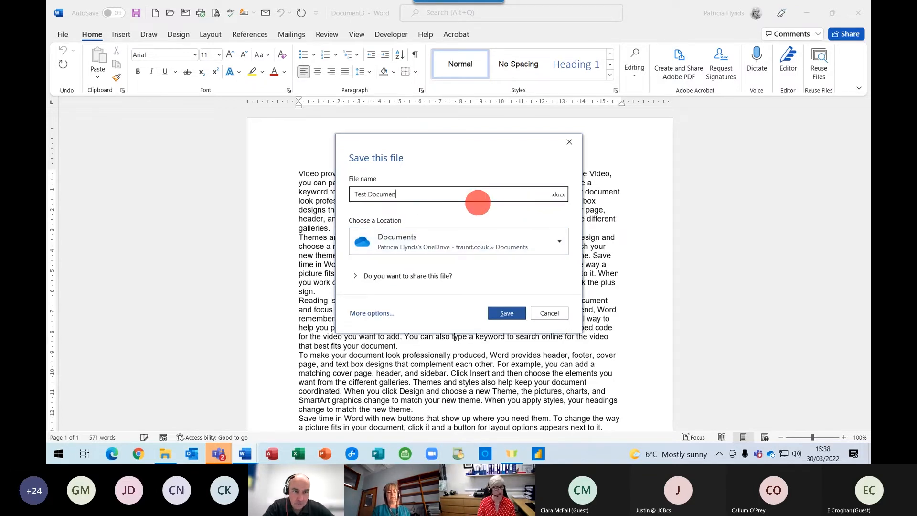
pyautogui.click(506, 315)
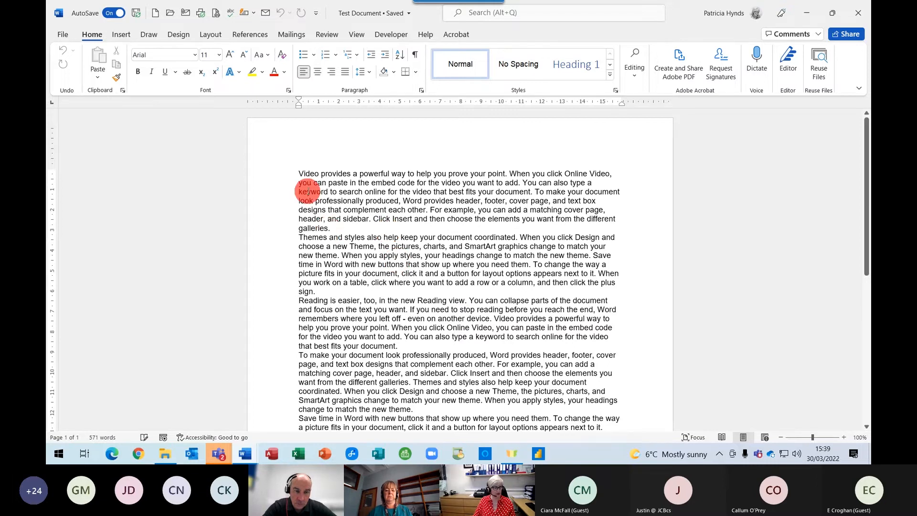
# Insert 'Heruhwe' on a new line after the first paragraph, then open Version History.
pyautogui.click(384, 233)
pyautogui.press('Return')
pyautogui.press('Return')
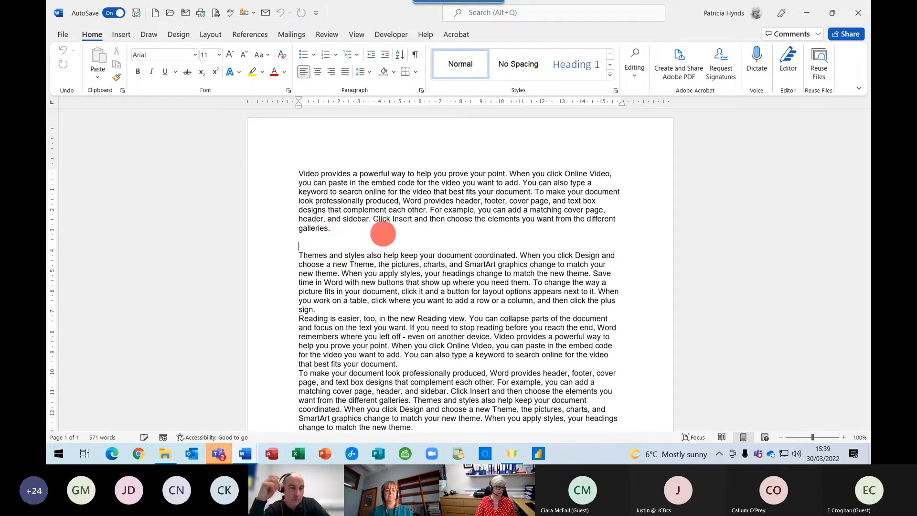
pyautogui.press('Return')
pyautogui.press('Return')
pyautogui.write('Heruhwe')
pyautogui.press('Return')
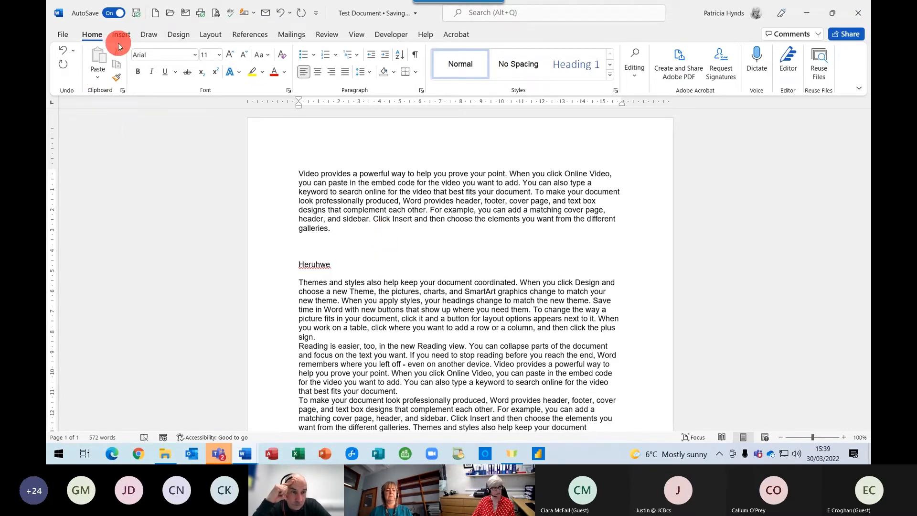
pyautogui.click(353, 12)
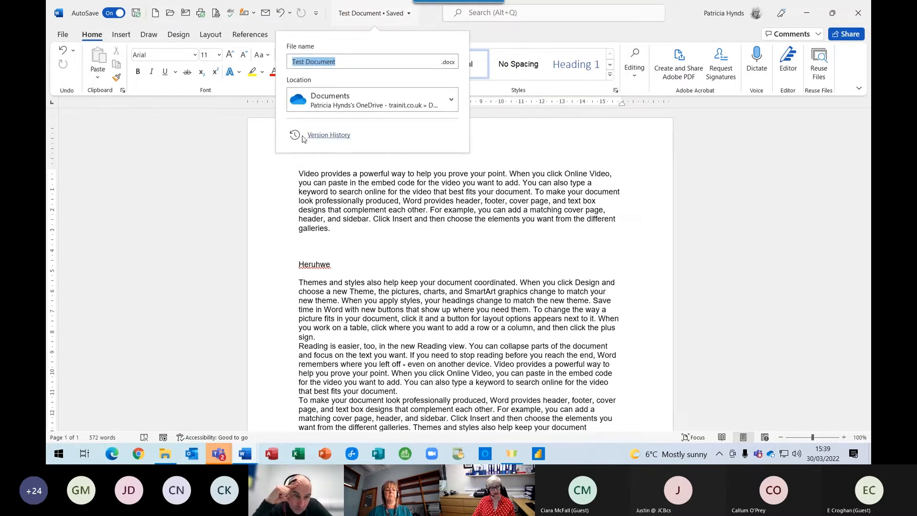
pyautogui.click(327, 135)
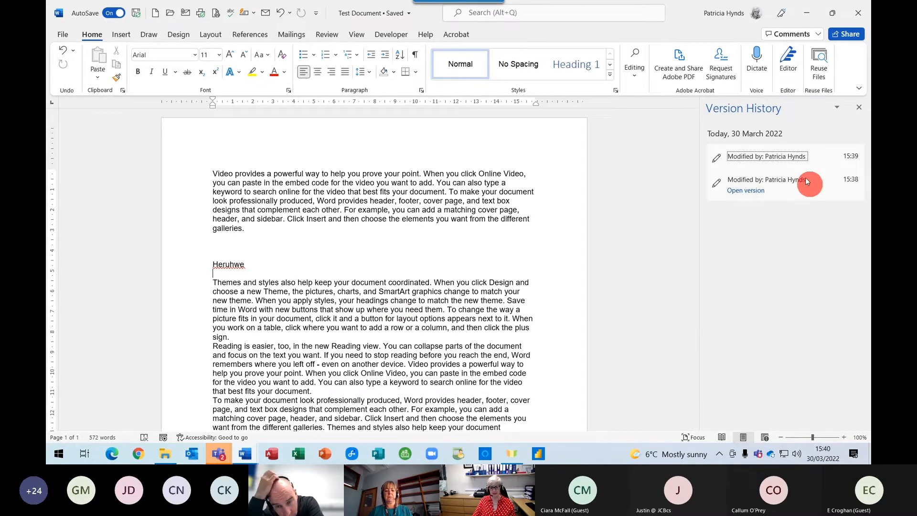
# Open the earlier 15:38 version of Test Document for viewing, then close it.
pyautogui.click(748, 186)
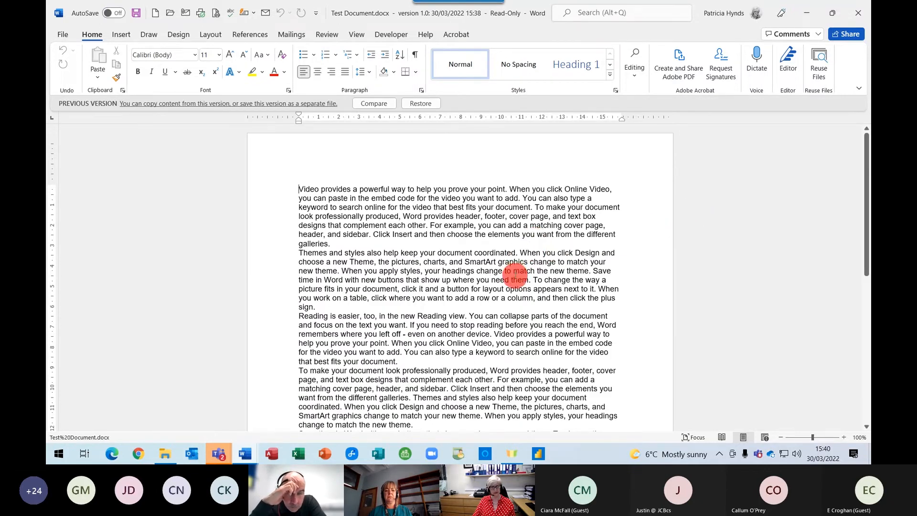
pyautogui.click(500, 255)
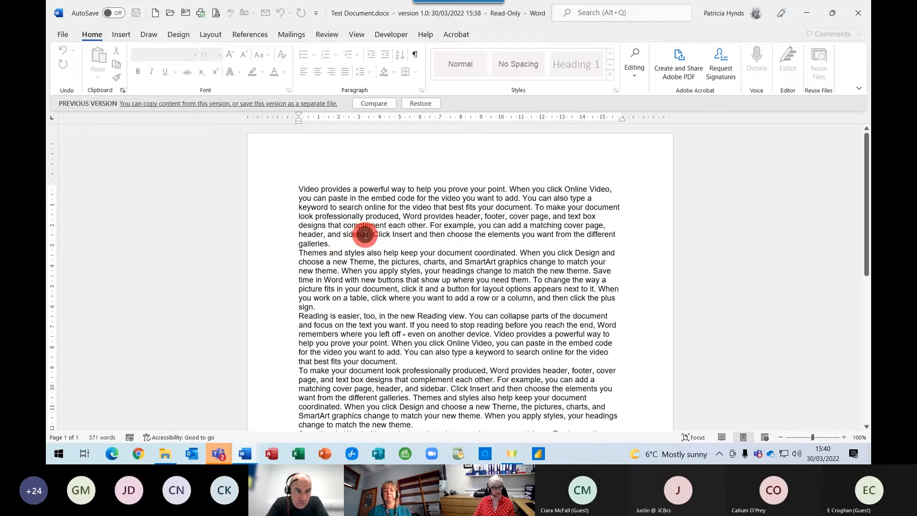
pyautogui.click(61, 37)
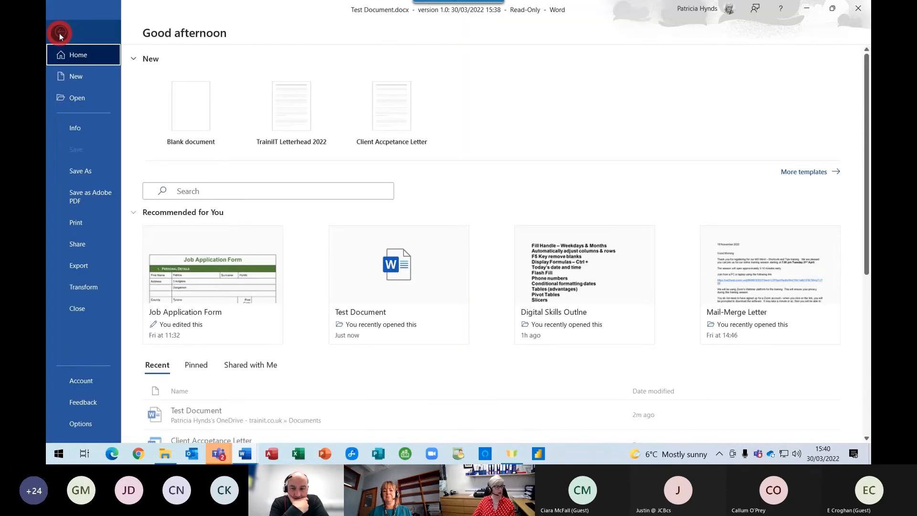
pyautogui.click(75, 311)
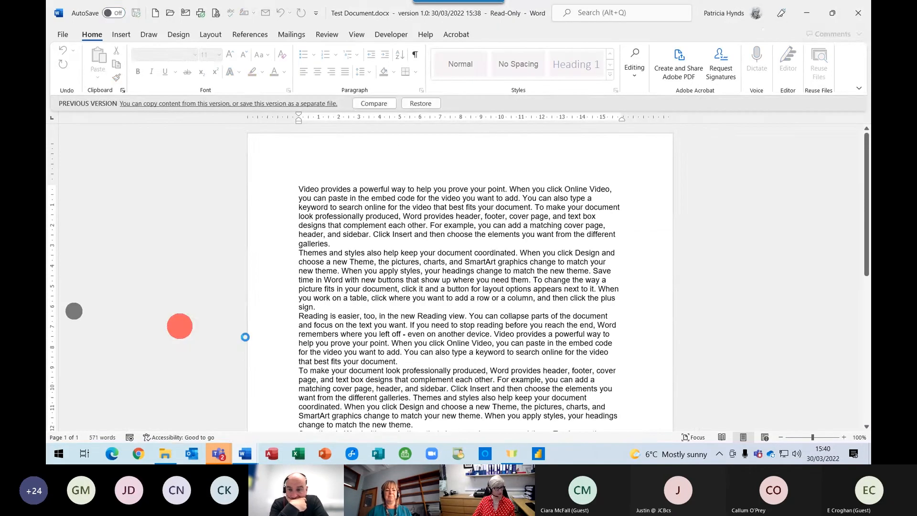
# Launch PowerPoint and start a new blank presentation.
pyautogui.click(311, 344)
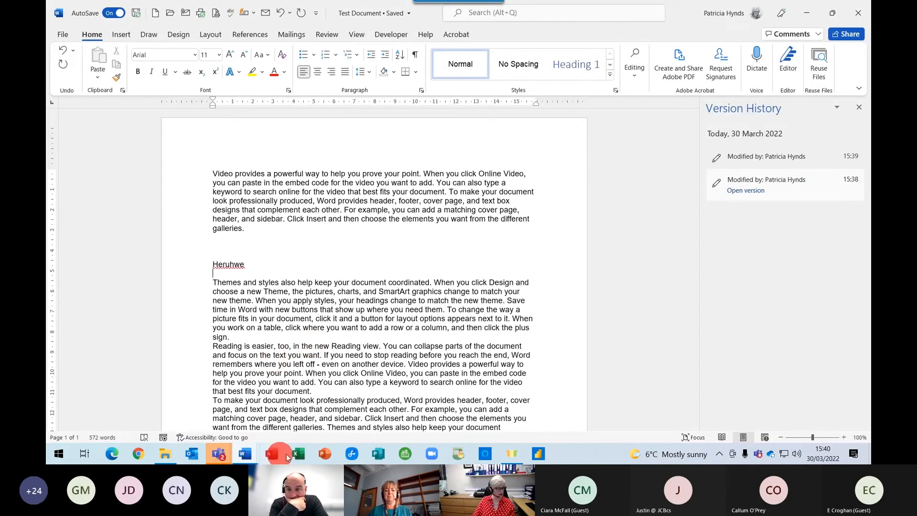
pyautogui.click(325, 454)
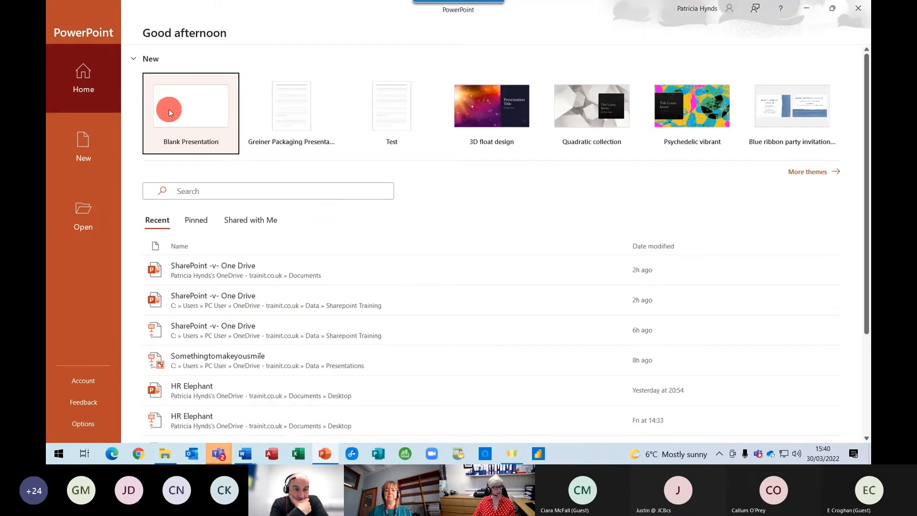
pyautogui.click(168, 109)
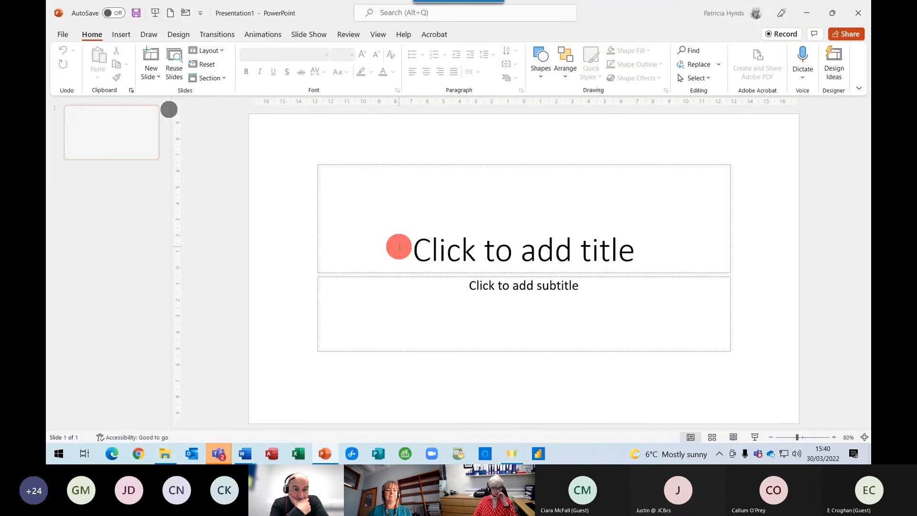
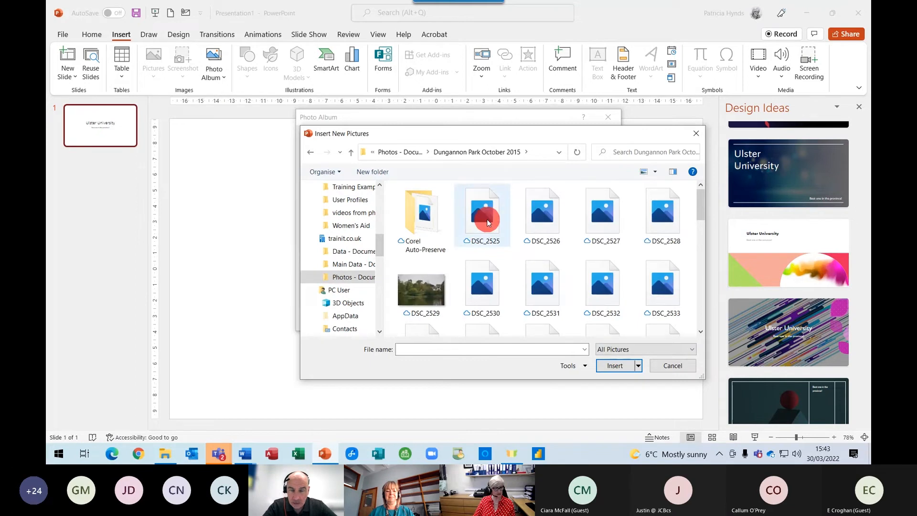
# Select photos DSC_2525, 2528, 2529, 2531, 2533, 2537 and 2541 and insert them into the album.
pyautogui.click(486, 234)
pyautogui.keyDown('ctrl'); pyautogui.click(684, 234); pyautogui.keyUp('ctrl')
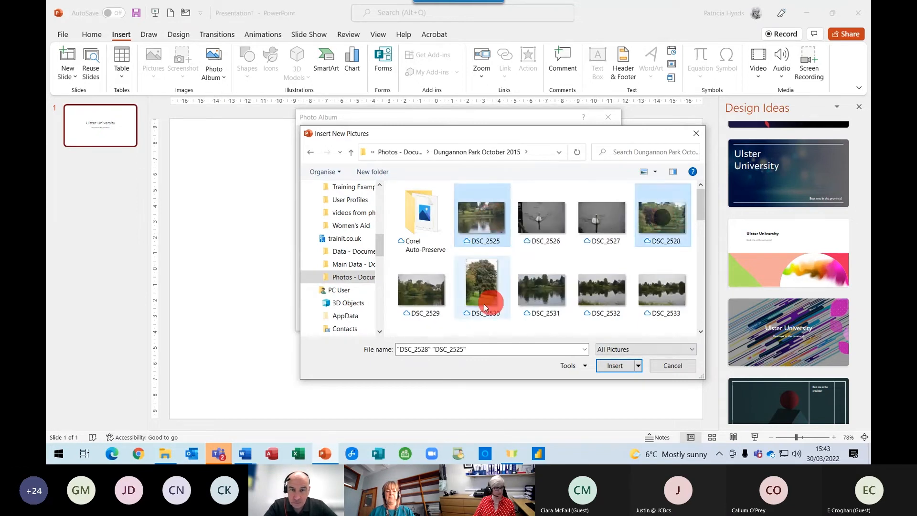
pyautogui.keyDown('ctrl'); pyautogui.click(421, 289); pyautogui.keyUp('ctrl')
pyautogui.keyDown('ctrl'); pyautogui.click(541, 289); pyautogui.keyUp('ctrl')
pyautogui.keyDown('ctrl'); pyautogui.click(685, 302); pyautogui.keyUp('ctrl')
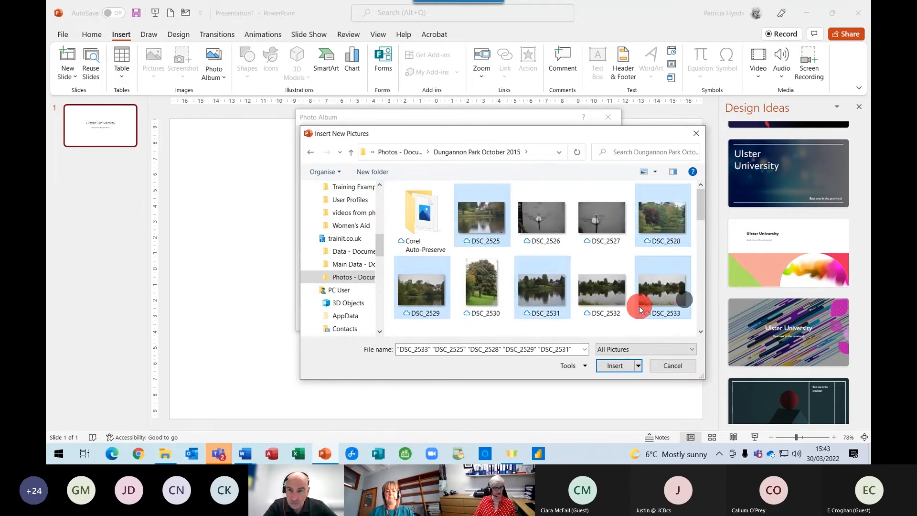
pyautogui.scroll(-3, 638, 291)
pyautogui.keyDown('ctrl'); pyautogui.click(592, 250); pyautogui.keyUp('ctrl')
pyautogui.keyDown('ctrl'); pyautogui.click(555, 303); pyautogui.keyUp('ctrl')
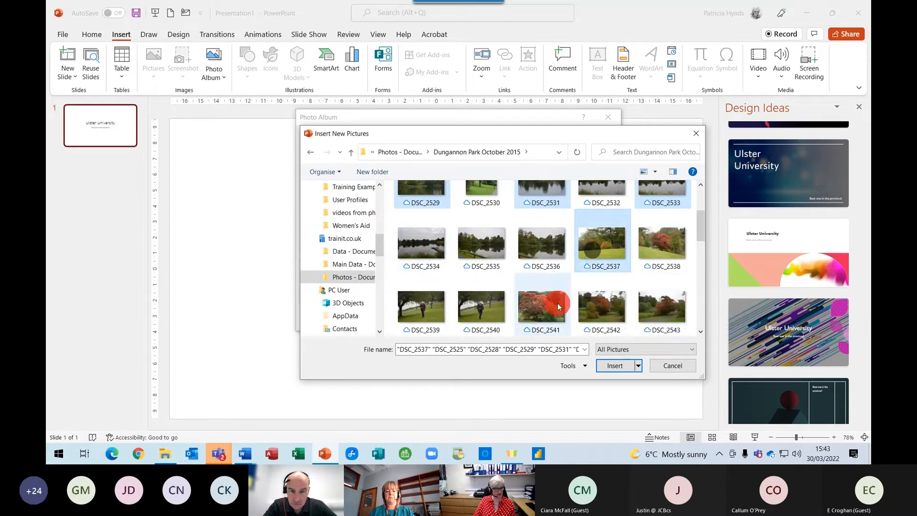
pyautogui.click(613, 366)
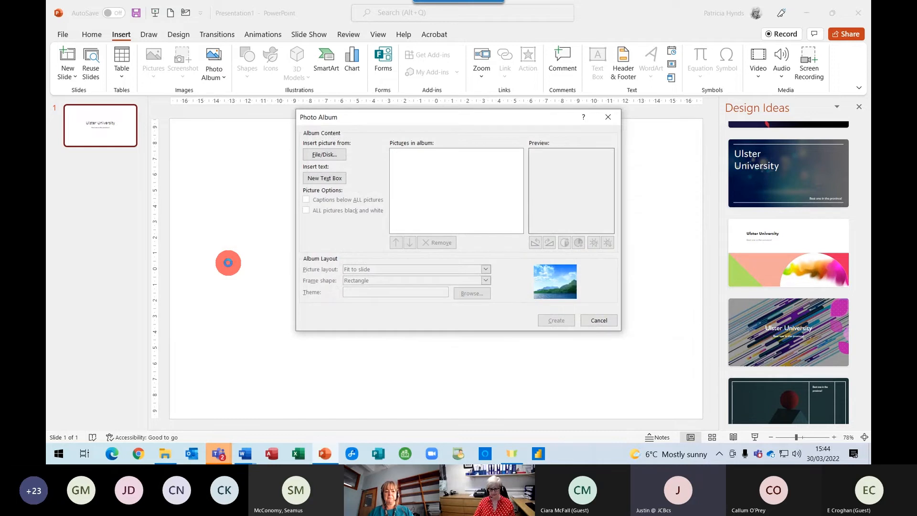
# Create the photo album from the seven chosen pictures.
pyautogui.click(557, 320)
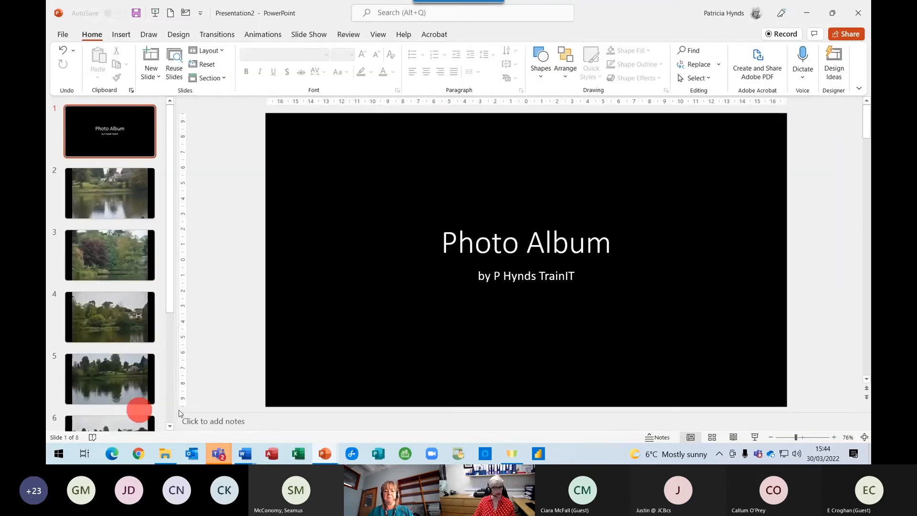
pyautogui.scroll(-3, 115, 239)
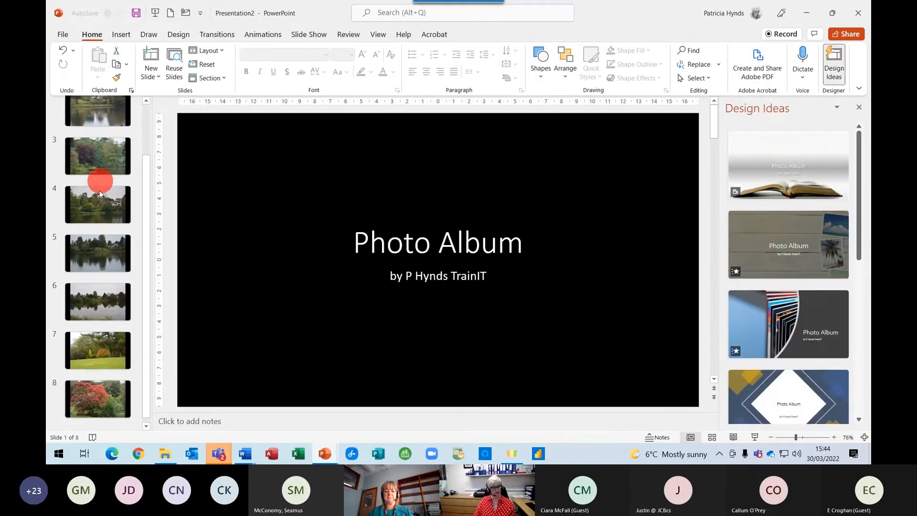
pyautogui.scroll(3, 100, 325)
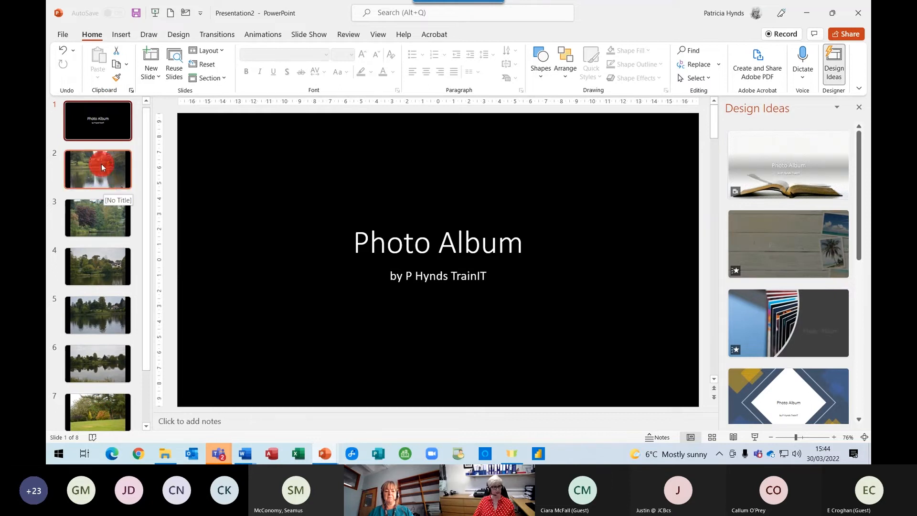
# Edit the photo album and update its picture layout to 2 pictures per slide.
pyautogui.click(121, 34)
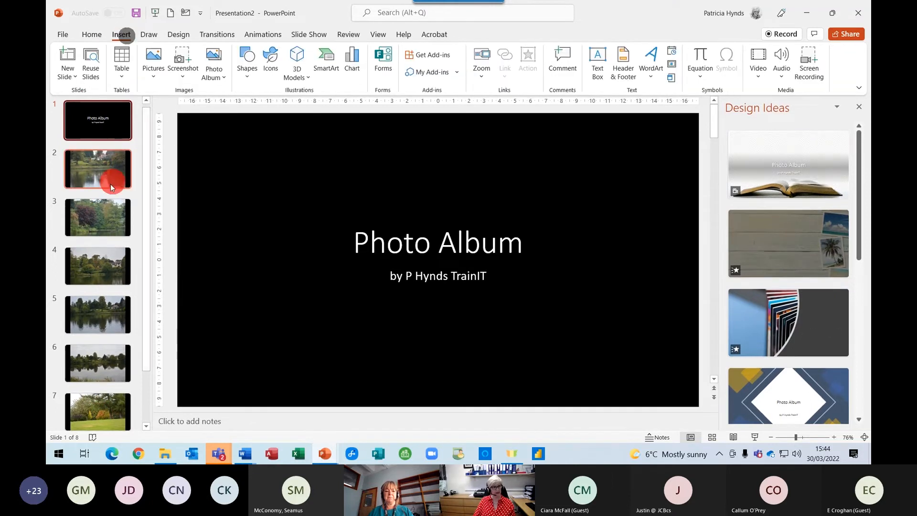
pyautogui.click(214, 74)
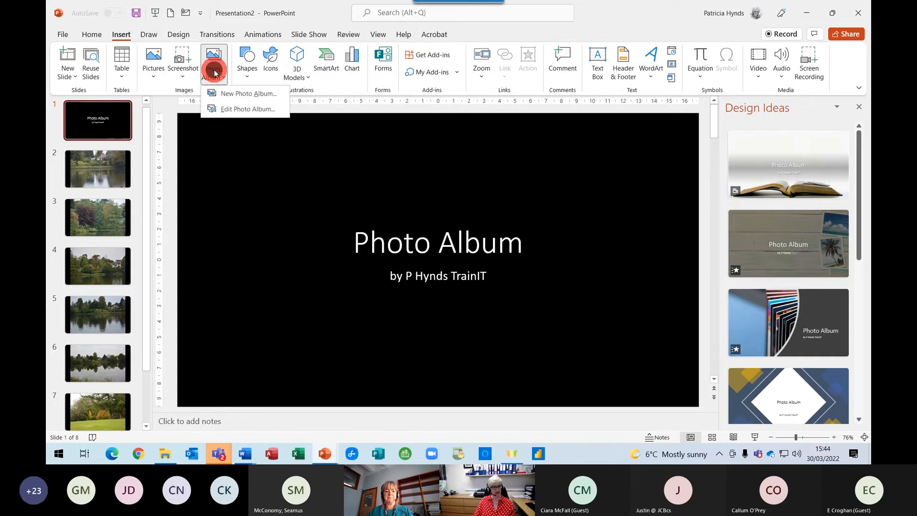
pyautogui.click(247, 109)
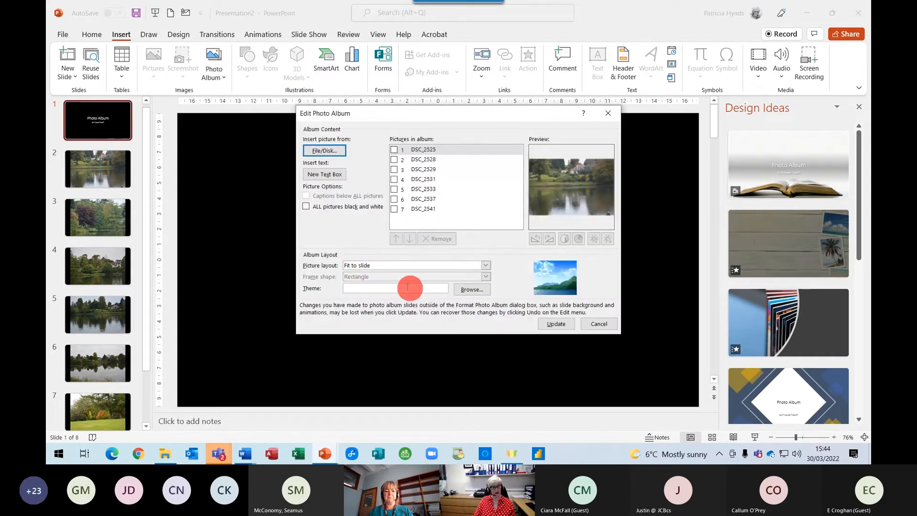
pyautogui.click(485, 266)
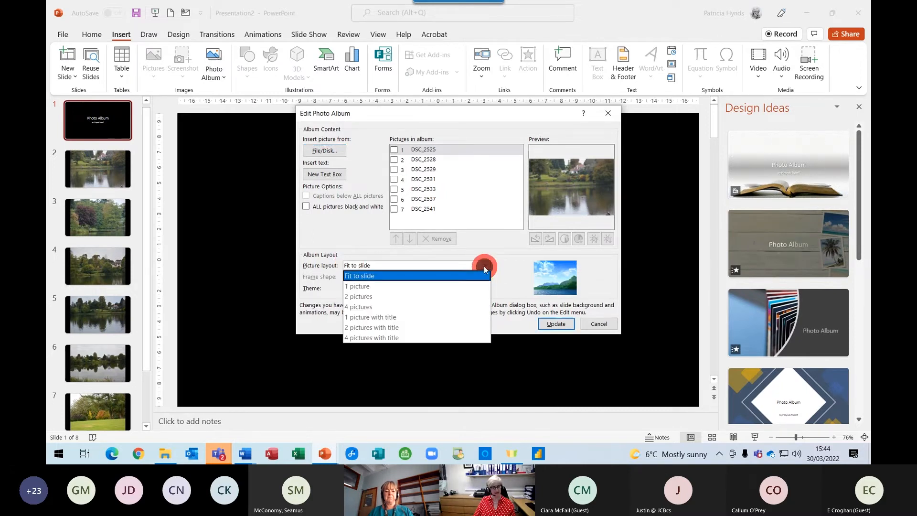
pyautogui.click(414, 297)
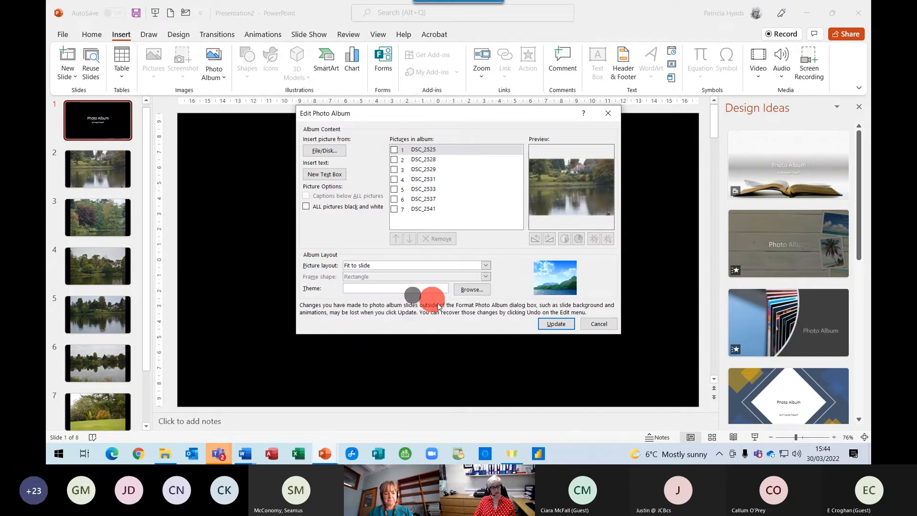
pyautogui.click(550, 324)
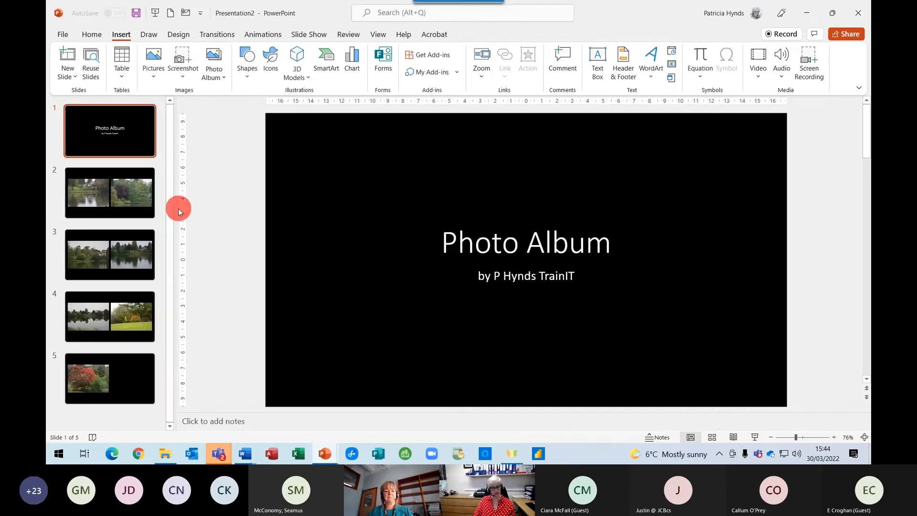
# Apply the Random Bars transition to all slides and run the show from the beginning.
pyautogui.click(204, 36)
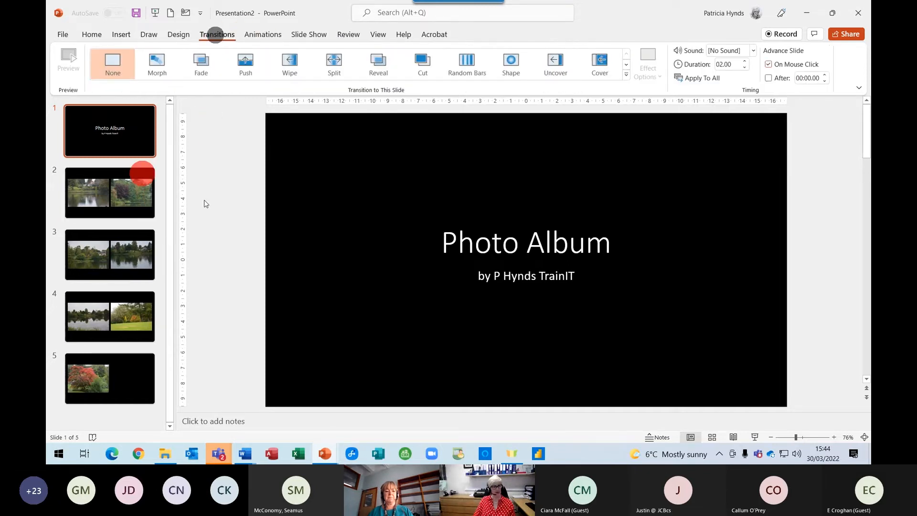
pyautogui.click(461, 67)
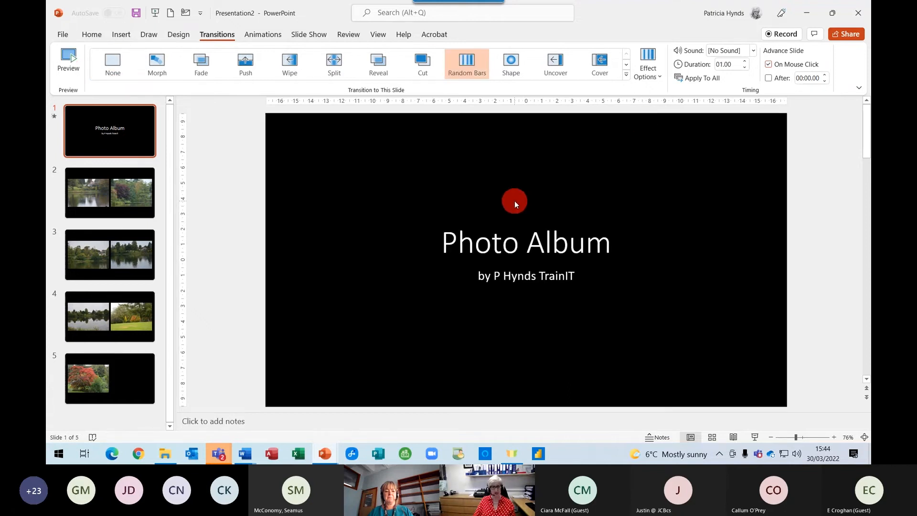
pyautogui.click(705, 78)
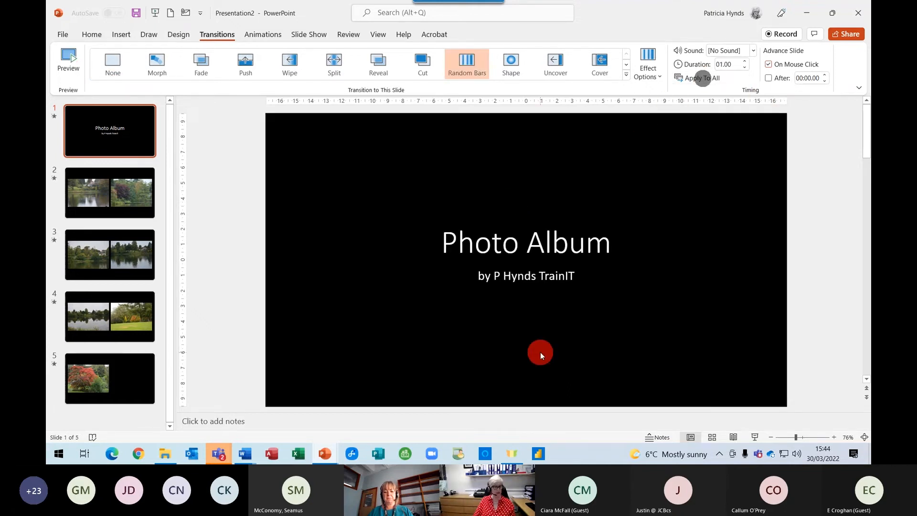
pyautogui.click(308, 34)
pyautogui.click(71, 76)
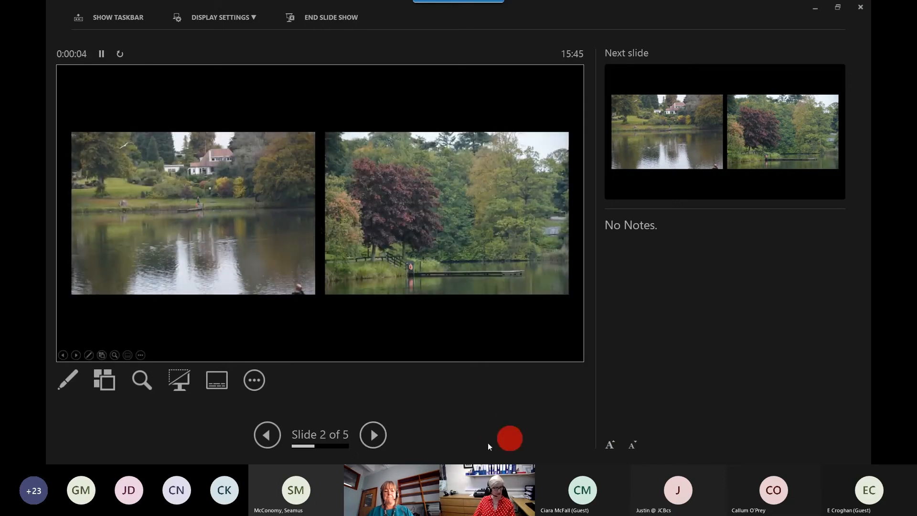
# Exit the running show, replay it from the first slide, then exit back to editing.
pyautogui.press('Escape')
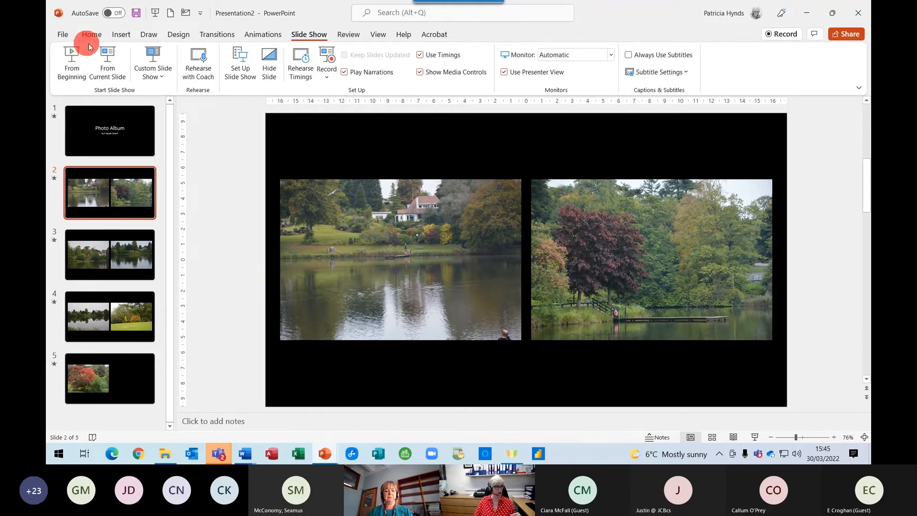
pyautogui.click(72, 67)
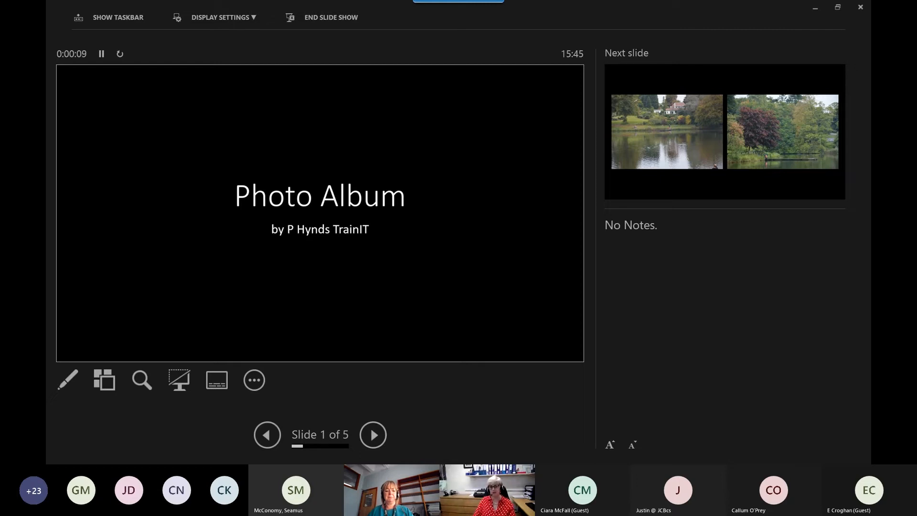
pyautogui.press('Escape')
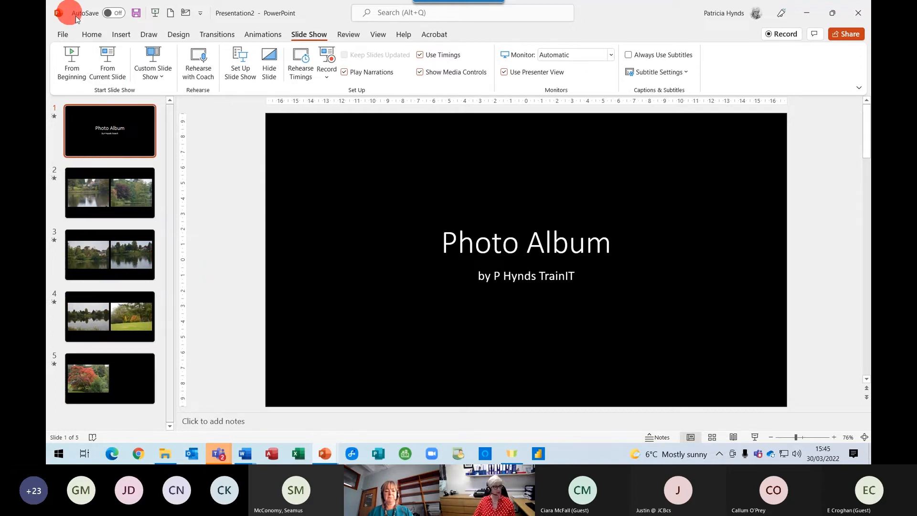
# Discard the photo album presentation unsaved and start a blank new e-mail in Outlook.
pyautogui.click(63, 34)
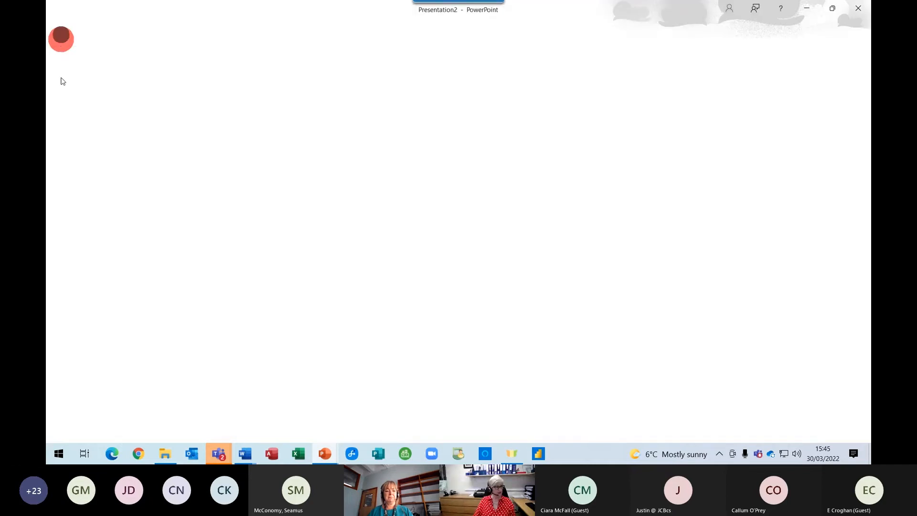
pyautogui.click(88, 289)
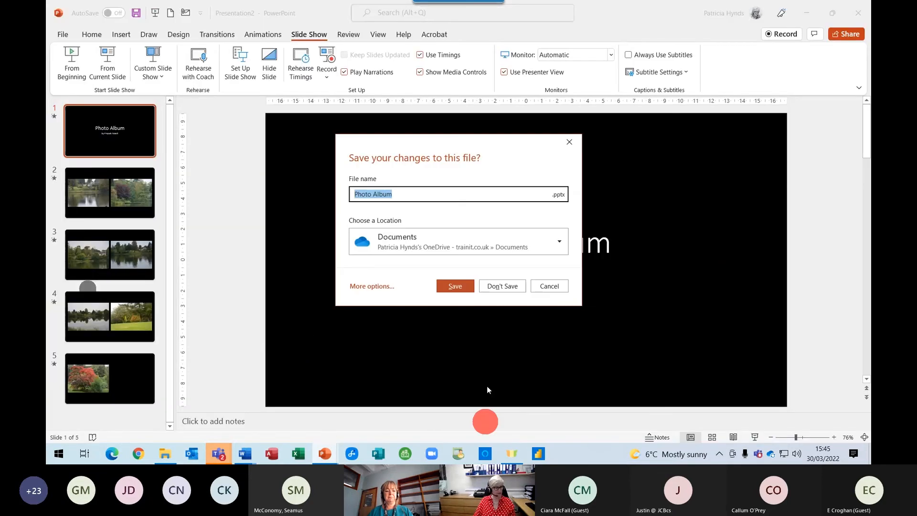
pyautogui.click(514, 289)
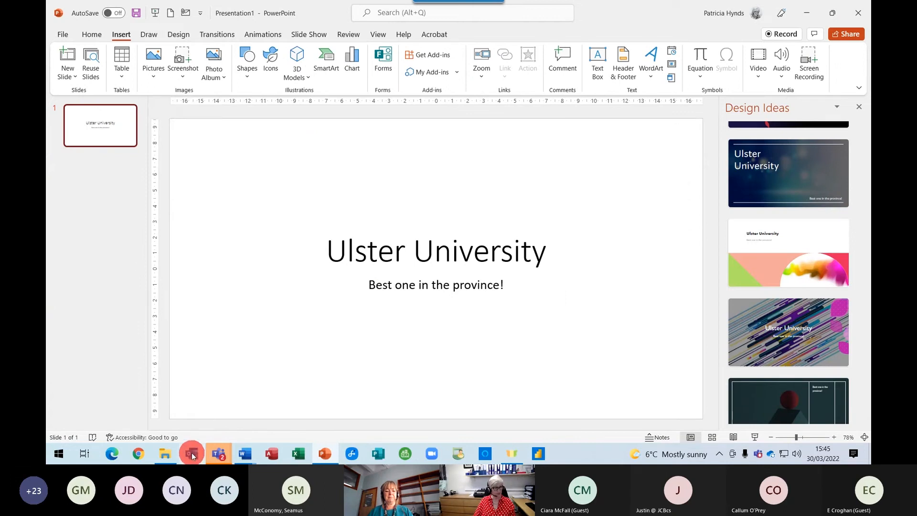
pyautogui.click(191, 452)
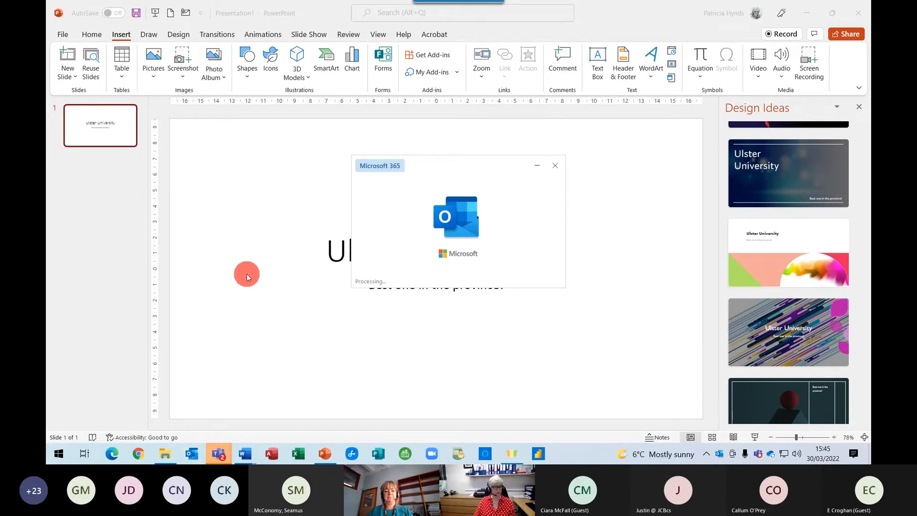
pyautogui.click(67, 68)
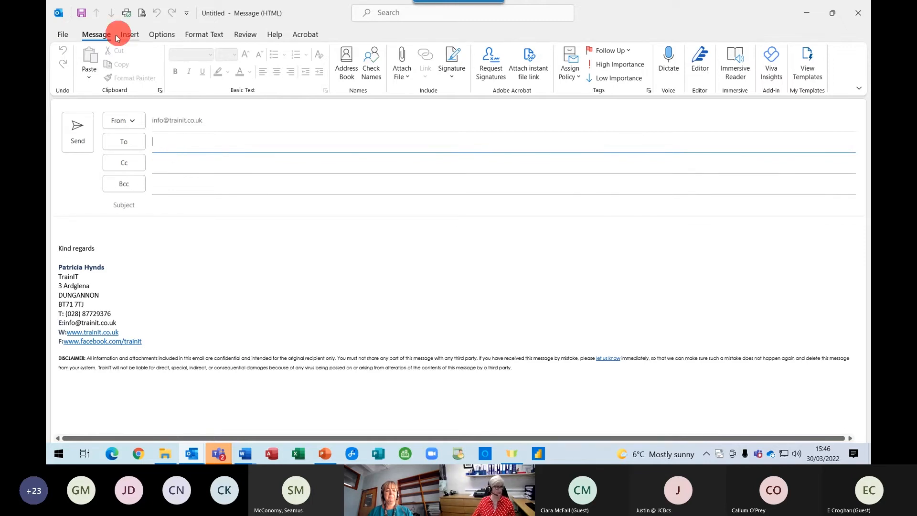
# Display the Insert commands in the new message window.
pyautogui.click(134, 38)
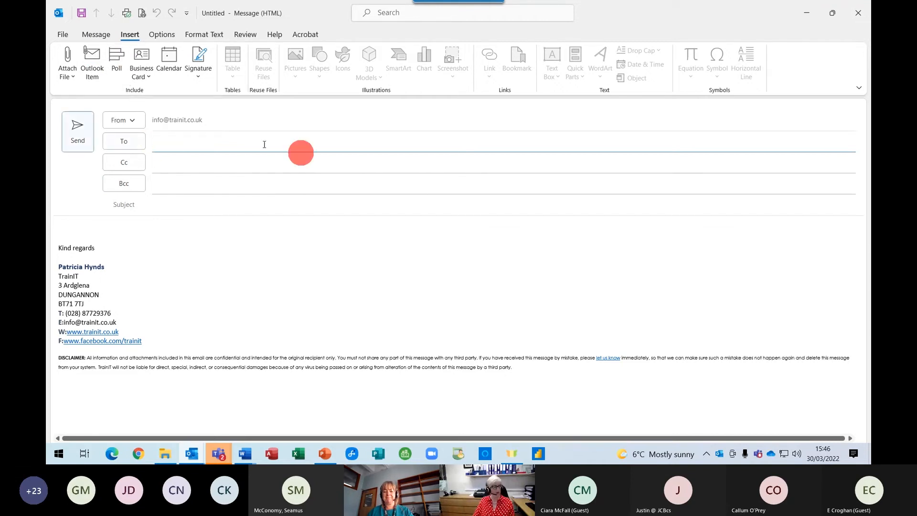
# Insert a poll with the question 'How long off for Easter'.
pyautogui.click(118, 60)
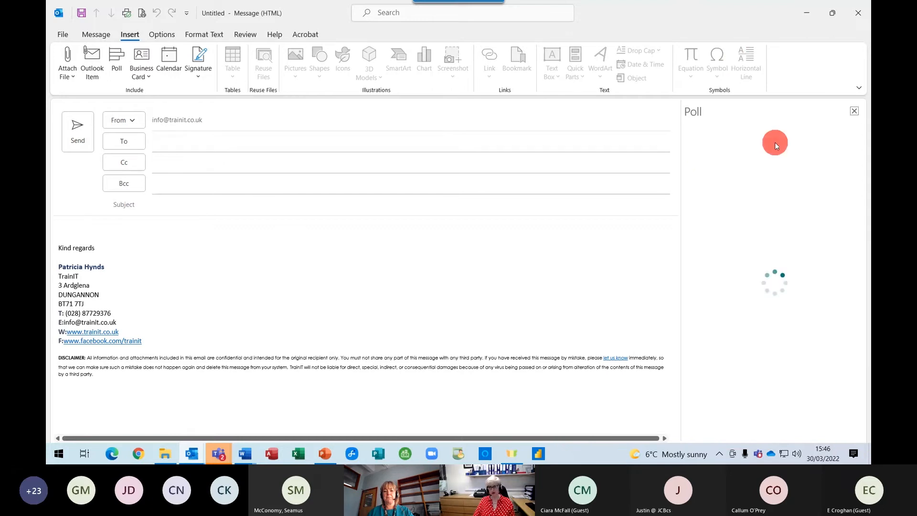
pyautogui.click(718, 170)
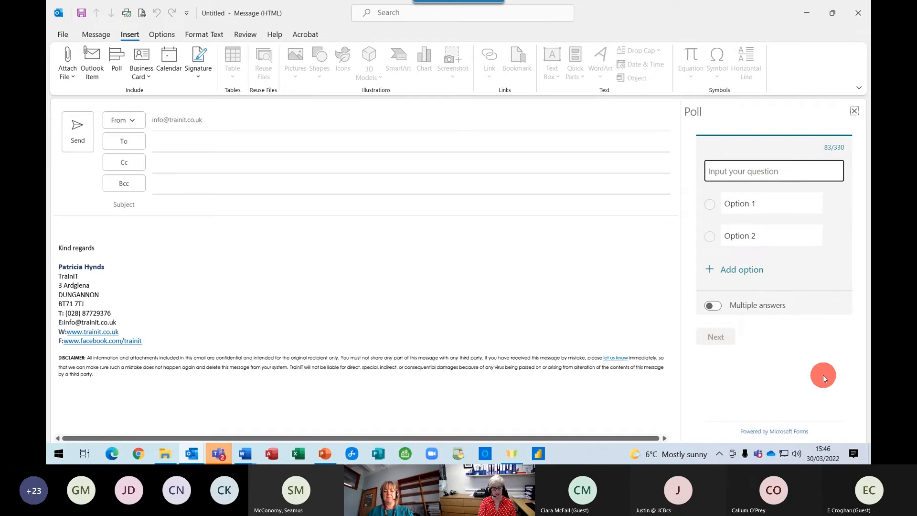
pyautogui.write('How long off')
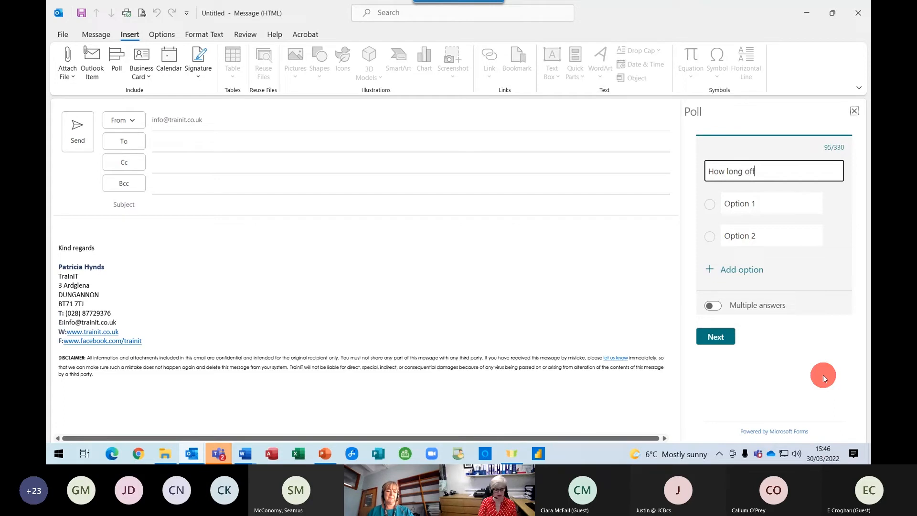
pyautogui.write(' for Easter')
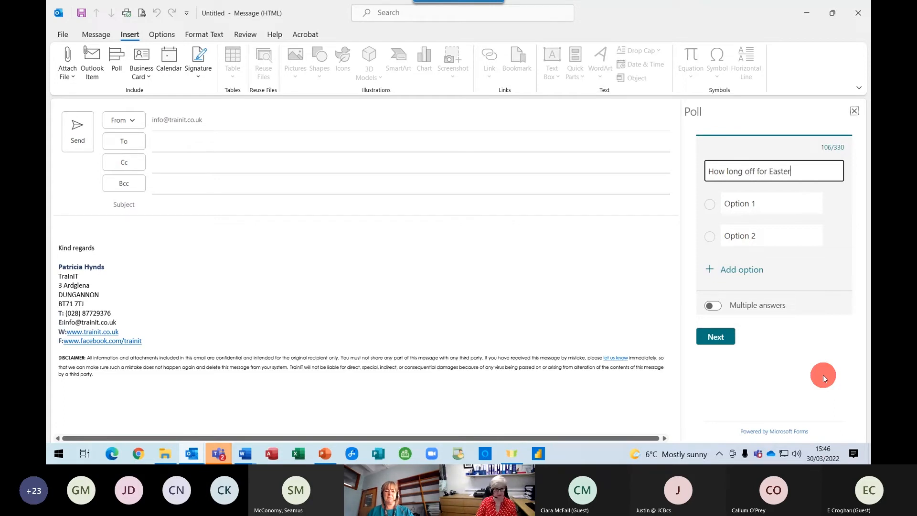
# Enter the poll options '1 Week', '4 Weeks' and '2 months', correcting the first option's typo.
pyautogui.click(750, 206)
pyautogui.write('1')
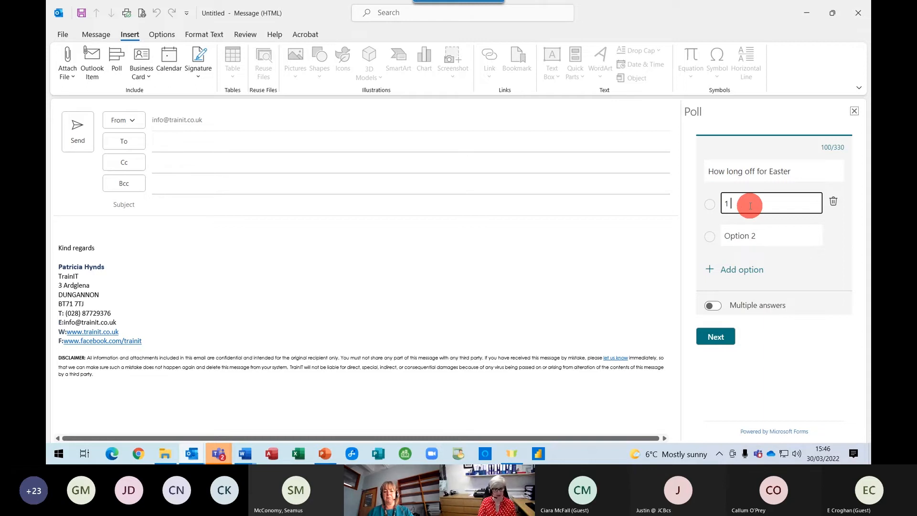
pyautogui.write(' Moek')
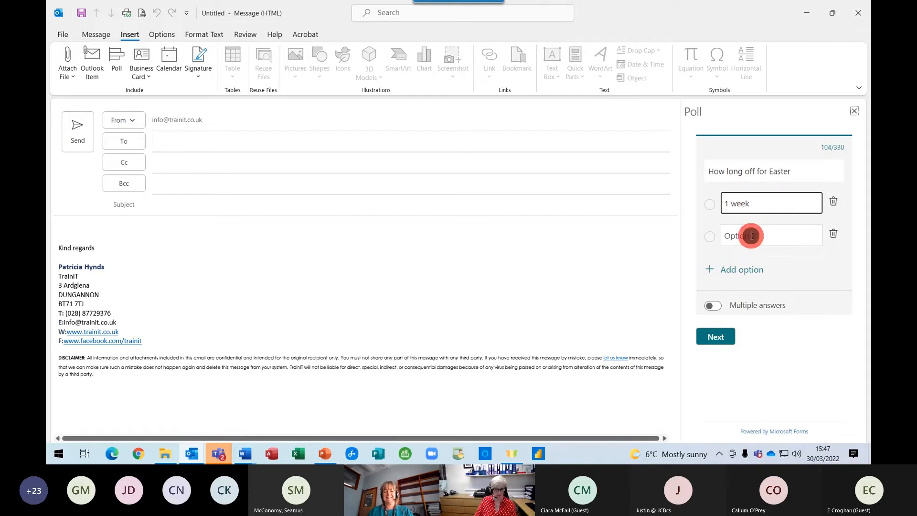
pyautogui.click(750, 235)
pyautogui.write('4 We')
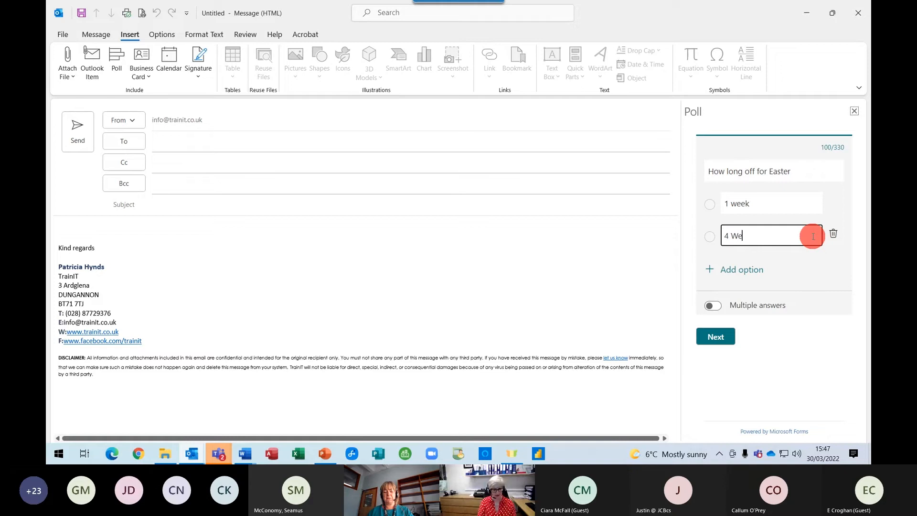
pyautogui.write('ek')
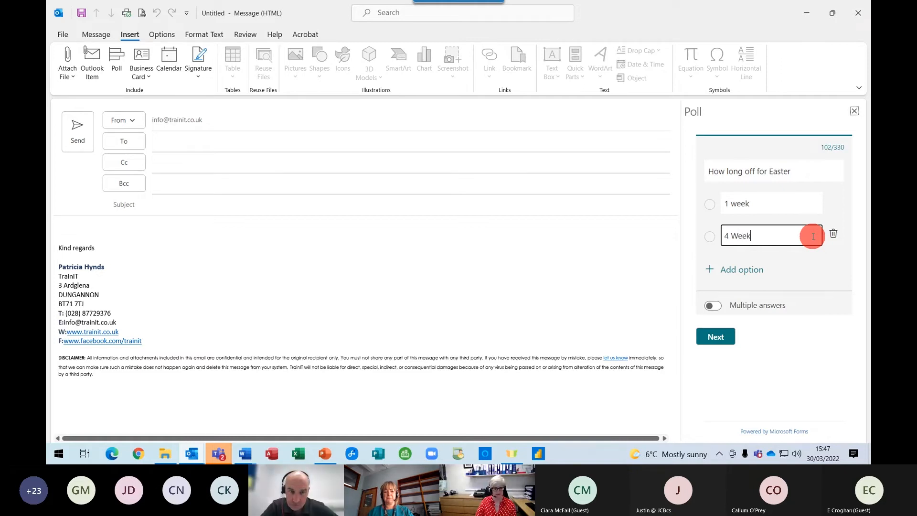
pyautogui.write('s')
pyautogui.press('Return')
pyautogui.write('2 ')
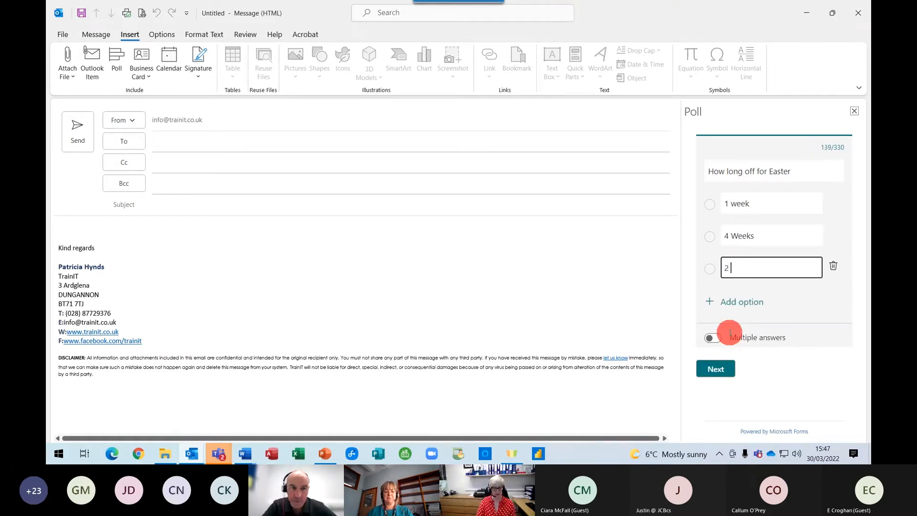
pyautogui.write('m')
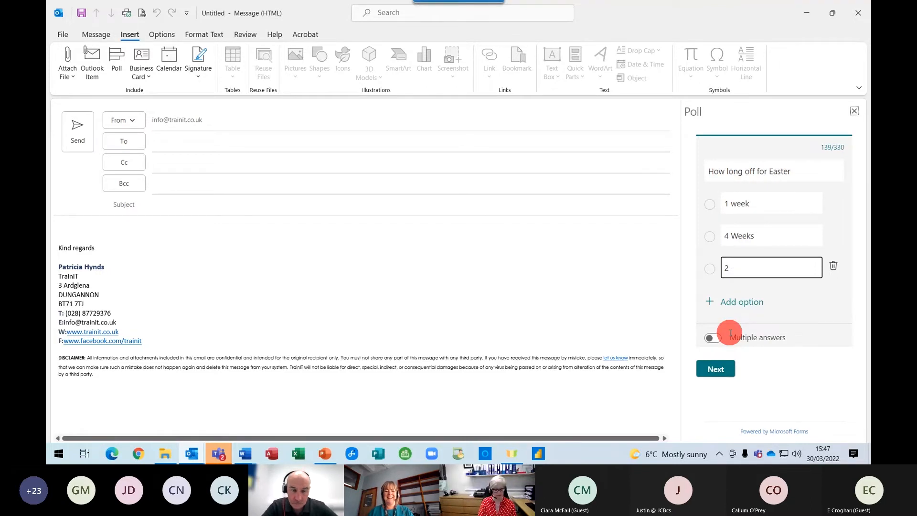
pyautogui.write('onths')
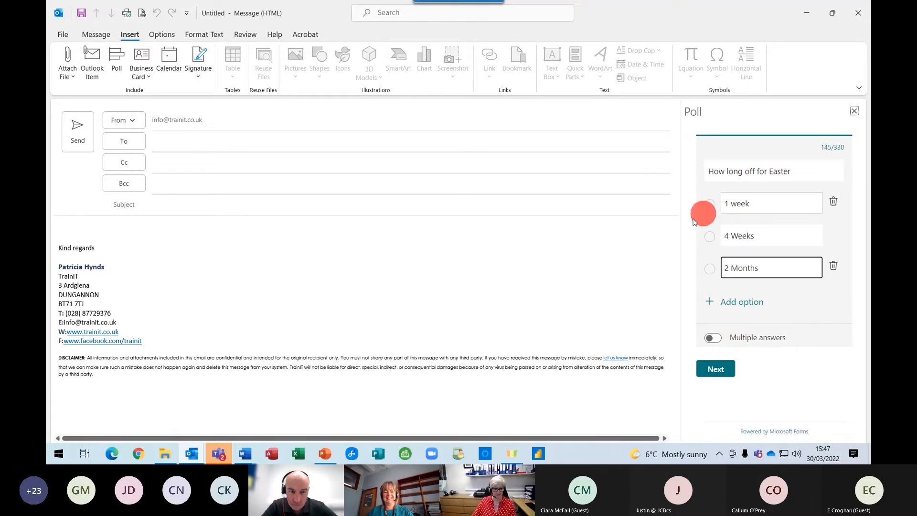
pyautogui.moveTo(731, 203); pyautogui.dragTo(764, 198)
pyautogui.click(736, 203)
pyautogui.press('BackSpace')
pyautogui.write('W')
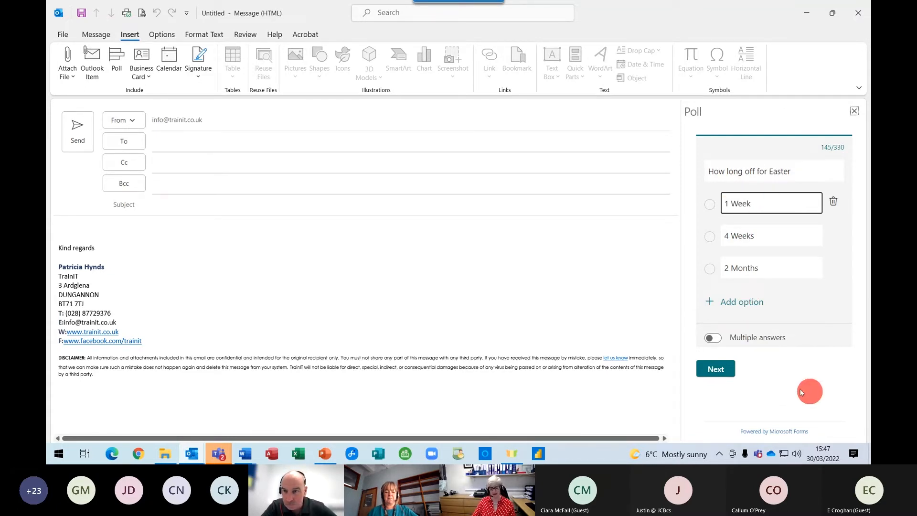
# Allow multiple answers and proceed to the poll preview.
pyautogui.click(730, 337)
pyautogui.click(717, 339)
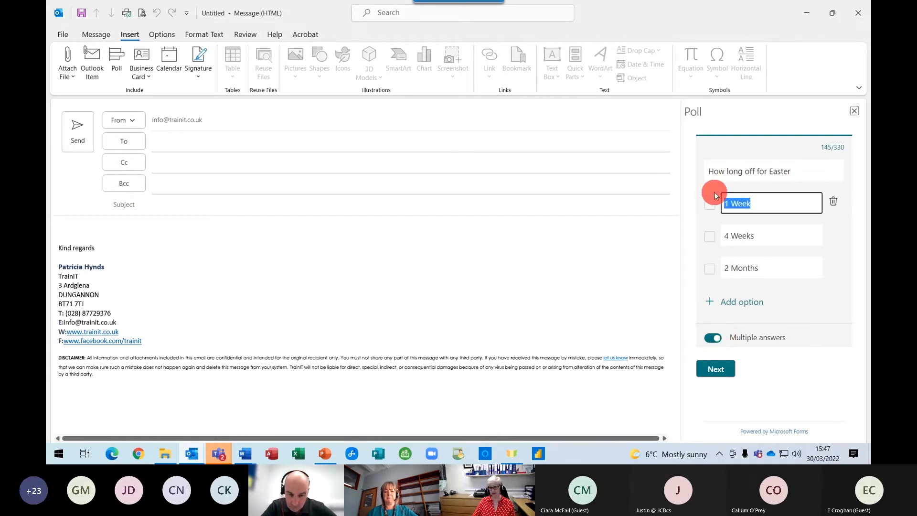
pyautogui.click(712, 372)
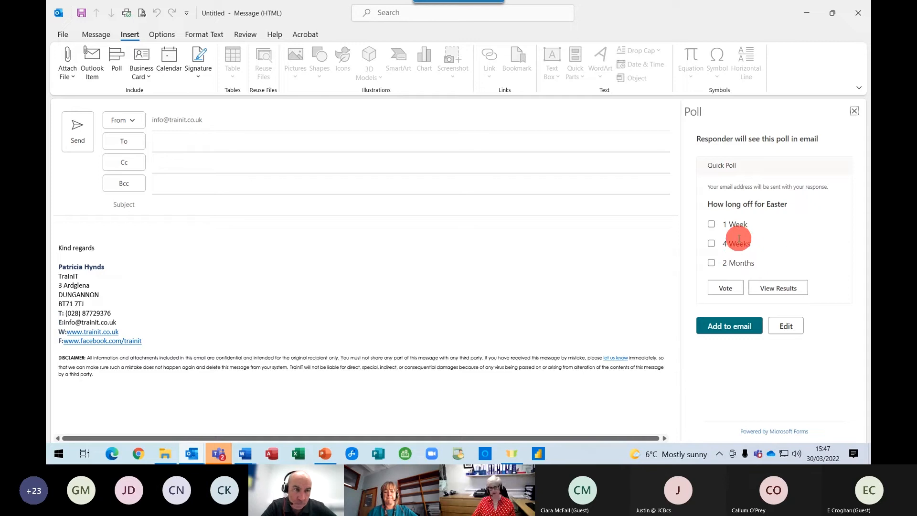
# Add the Easter poll to the e-mail and return to the Message commands.
pyautogui.click(734, 329)
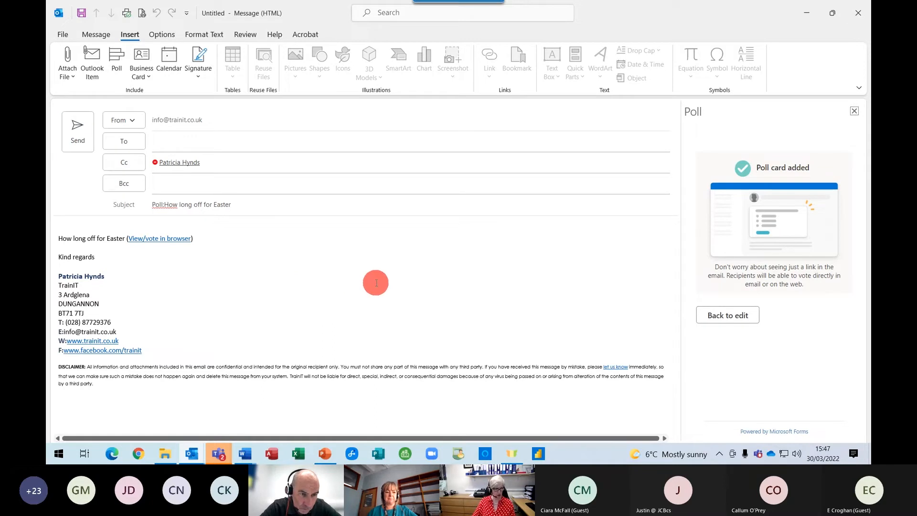
pyautogui.click(376, 282)
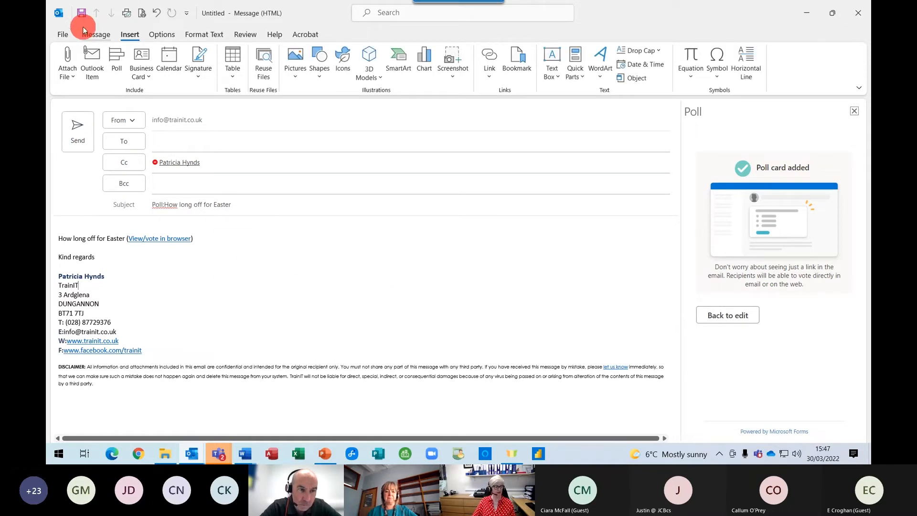
pyautogui.click(97, 35)
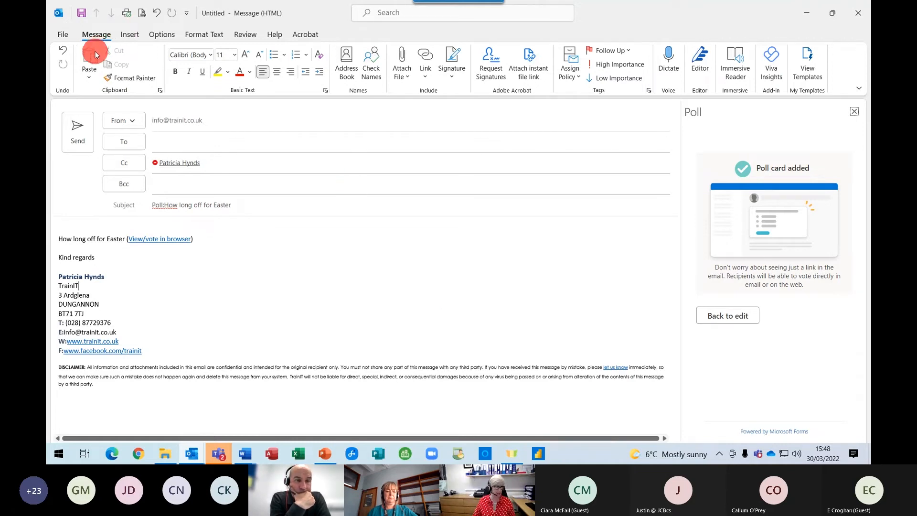
# Discard the poll e-mail, dismiss the Excel Intermediate reminder, and open Re: FSW slides.
pyautogui.click(859, 21)
pyautogui.click(460, 257)
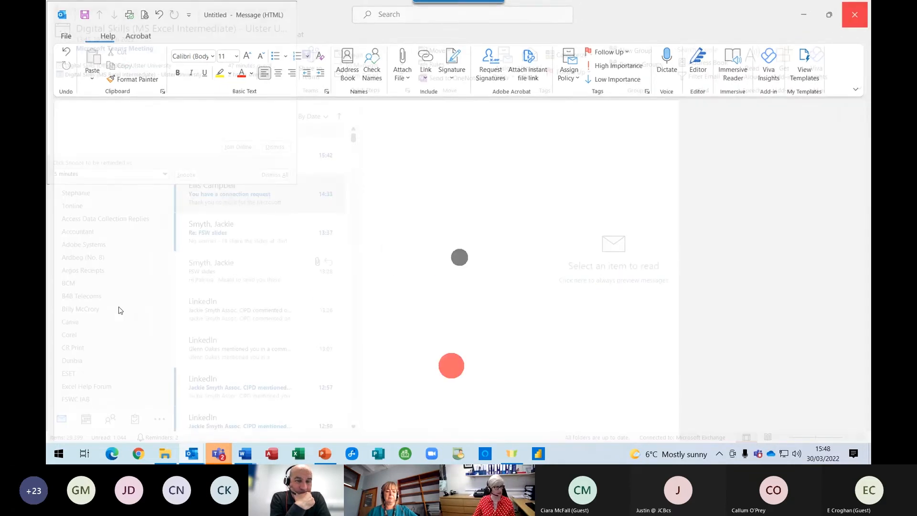
pyautogui.click(279, 145)
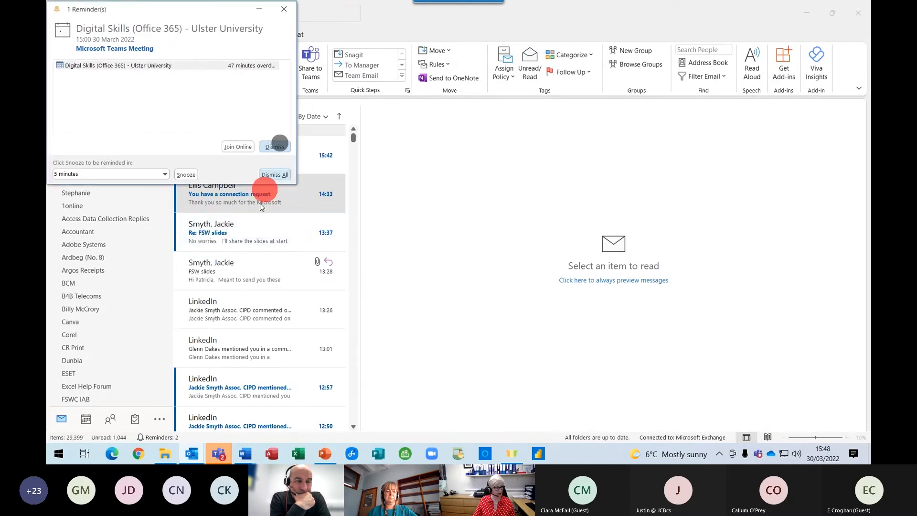
pyautogui.click(245, 236)
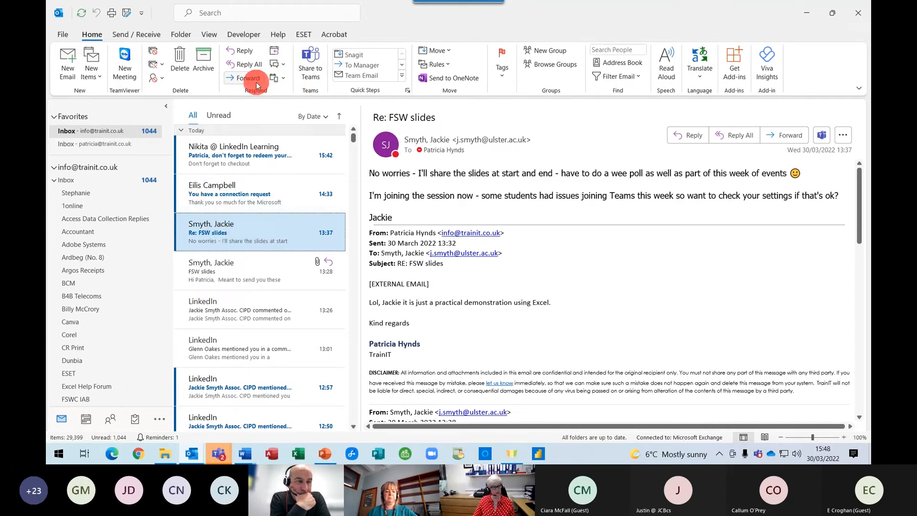
# Explore the Respond reply options, then start a meeting reply and close it unsent.
pyautogui.click(284, 80)
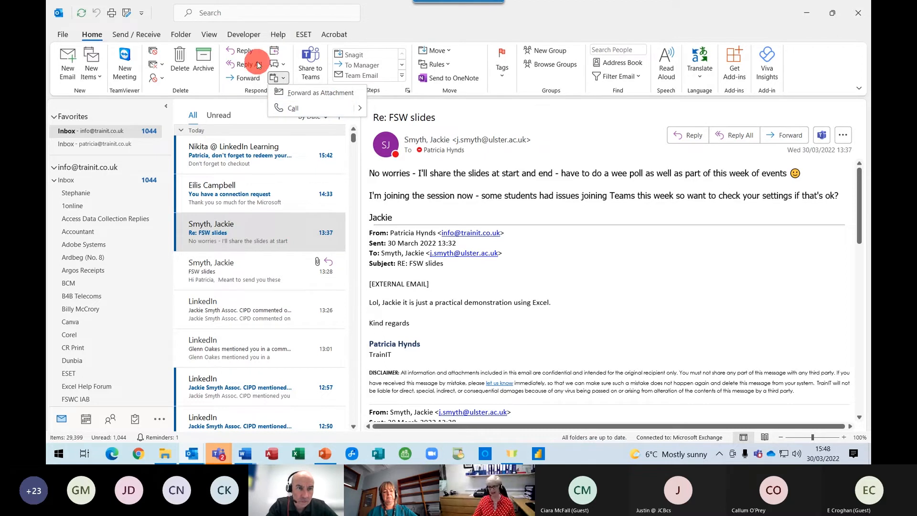
pyautogui.click(278, 63)
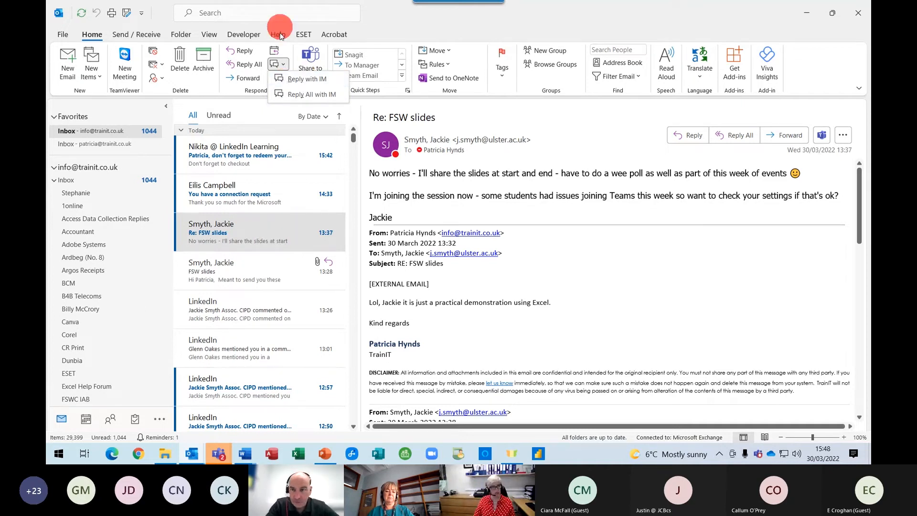
pyautogui.click(276, 50)
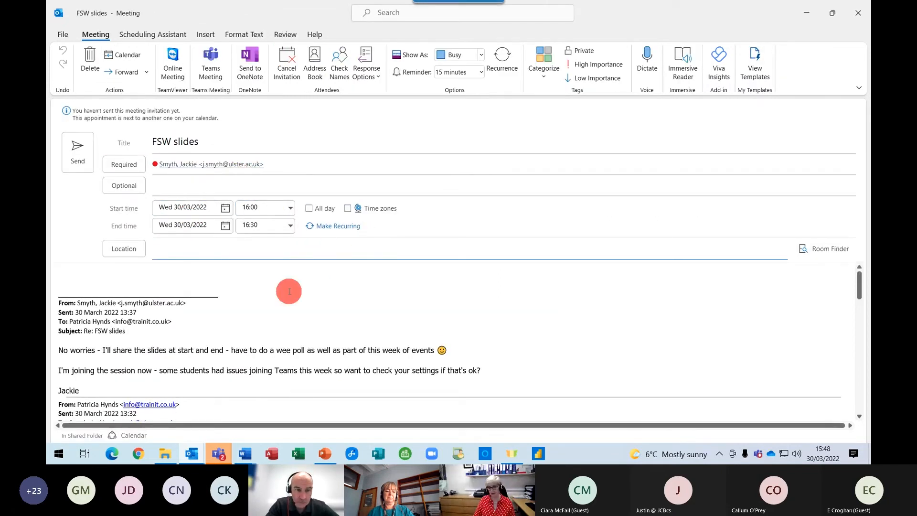
pyautogui.click(858, 17)
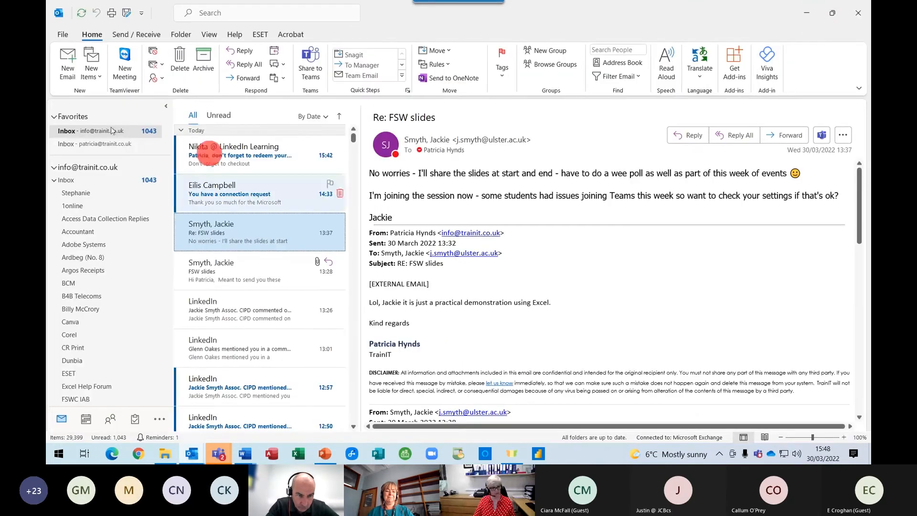
# Create a new e-mail with Delay Delivery holding it until 17:00 on 30/03/2022.
pyautogui.click(67, 62)
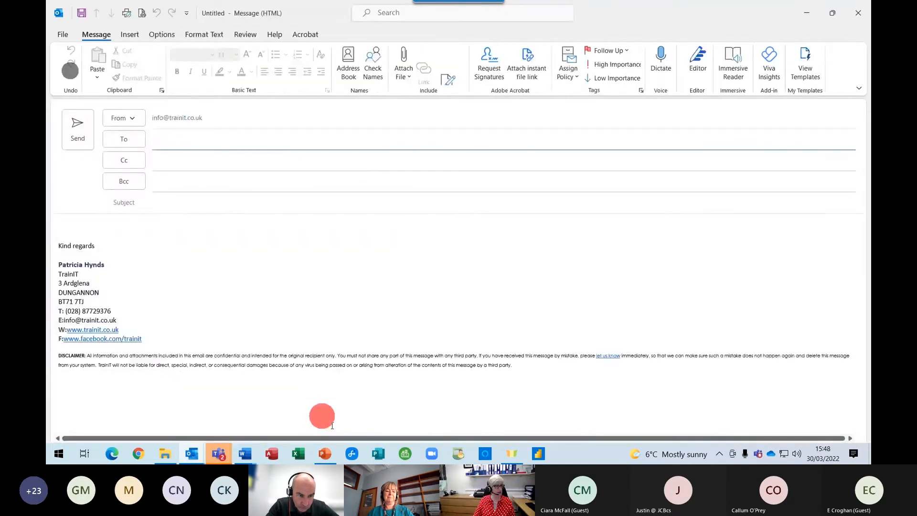
pyautogui.click(159, 35)
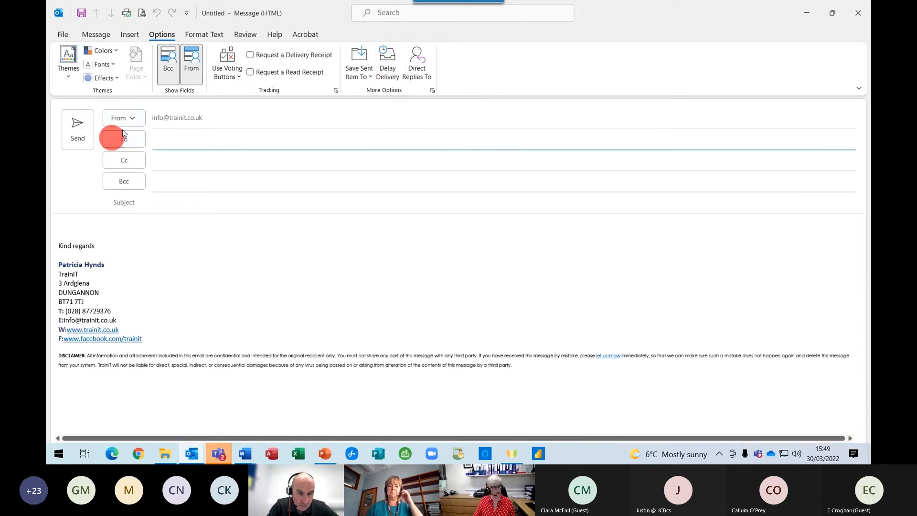
pyautogui.click(383, 77)
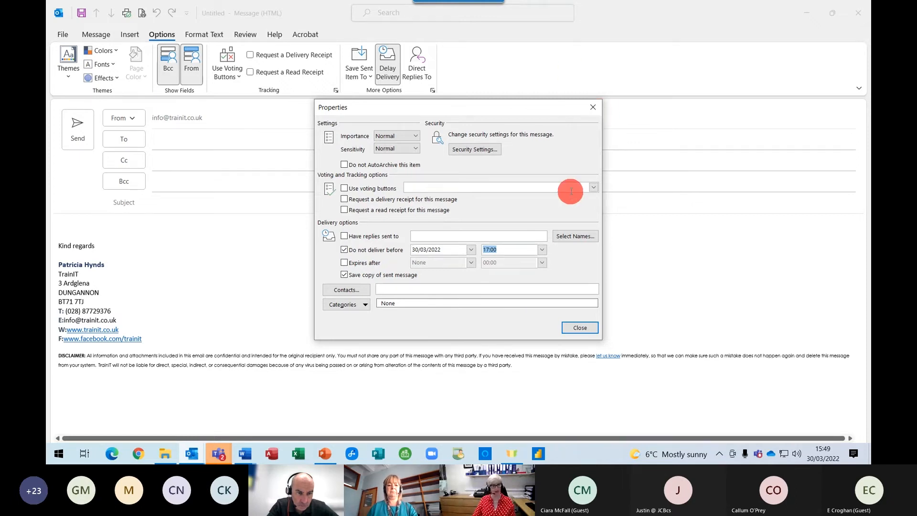
pyautogui.click(598, 109)
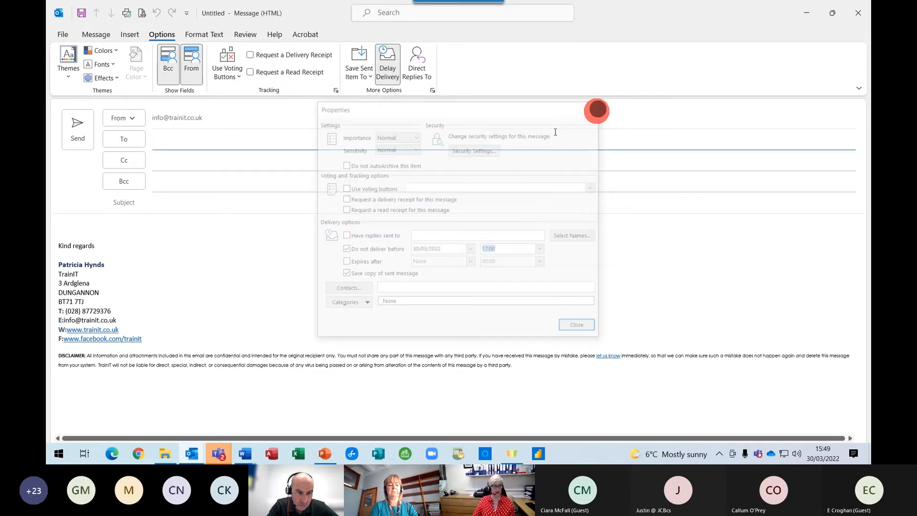
pyautogui.click(532, 270)
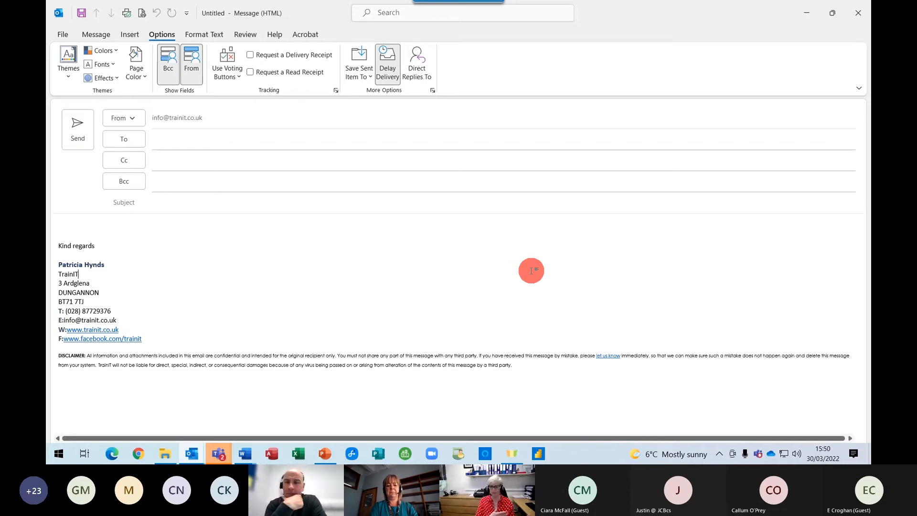
# Create a new Word document from the Online Training Letter template in Personal templates.
pyautogui.click(248, 458)
pyautogui.click(145, 407)
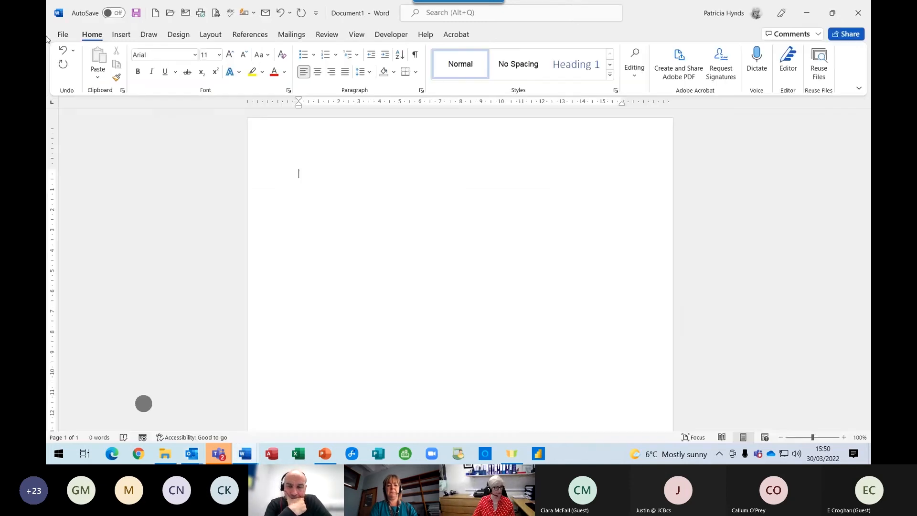
pyautogui.click(61, 32)
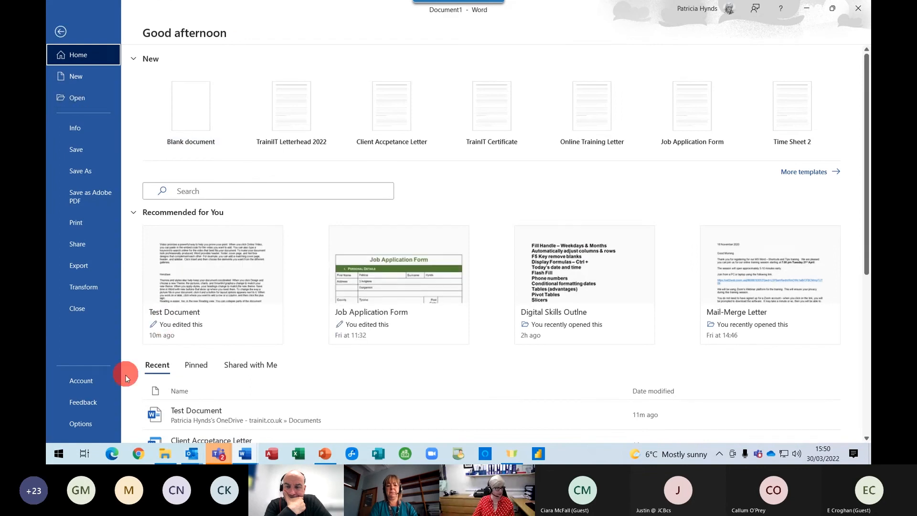
pyautogui.click(91, 75)
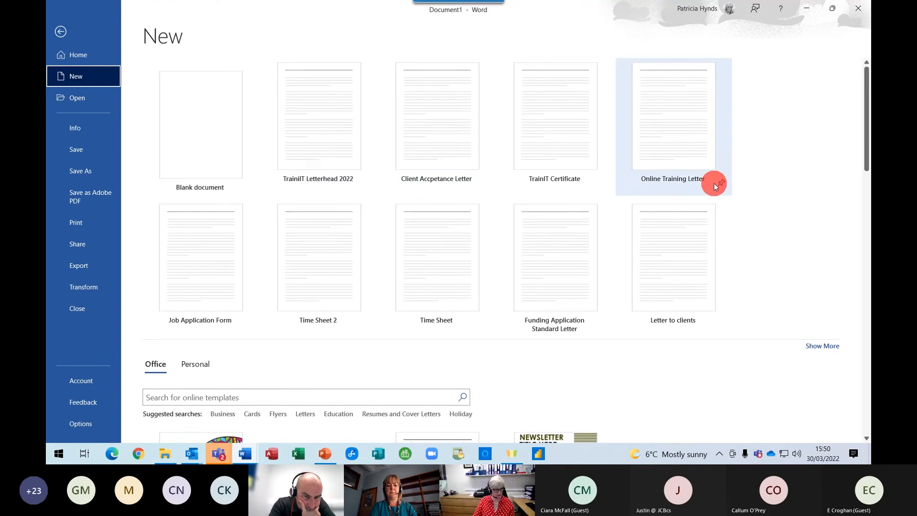
pyautogui.scroll(-3, 440, 256)
pyautogui.scroll(1, 201, 287)
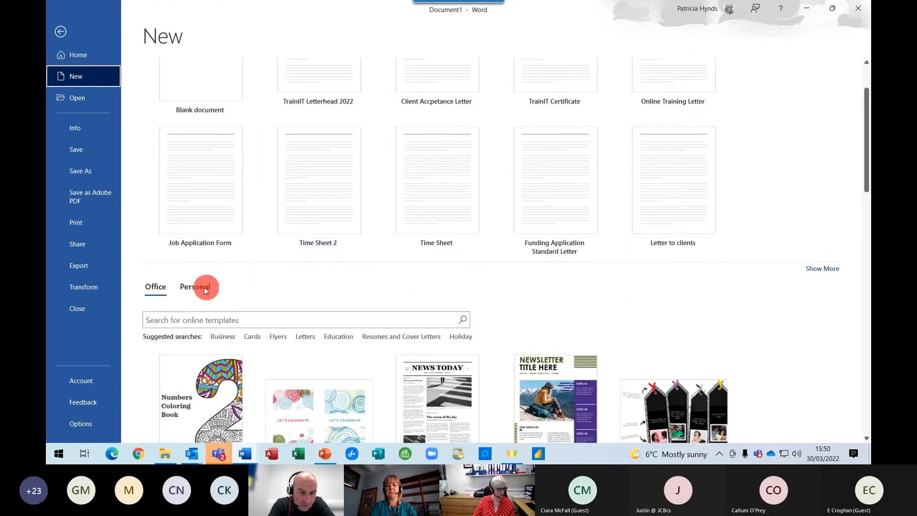
pyautogui.click(201, 287)
pyautogui.scroll(-3, 734, 291)
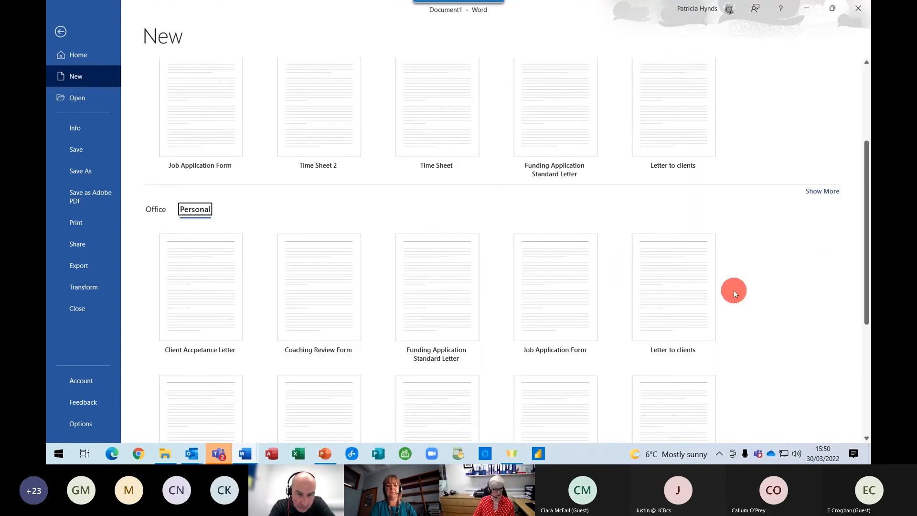
pyautogui.scroll(2, 734, 287)
pyautogui.scroll(1, 734, 279)
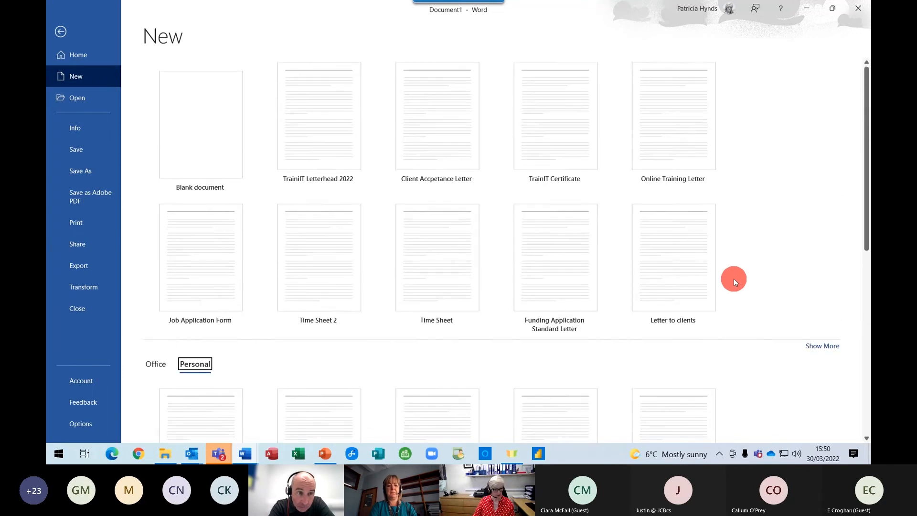
pyautogui.click(690, 130)
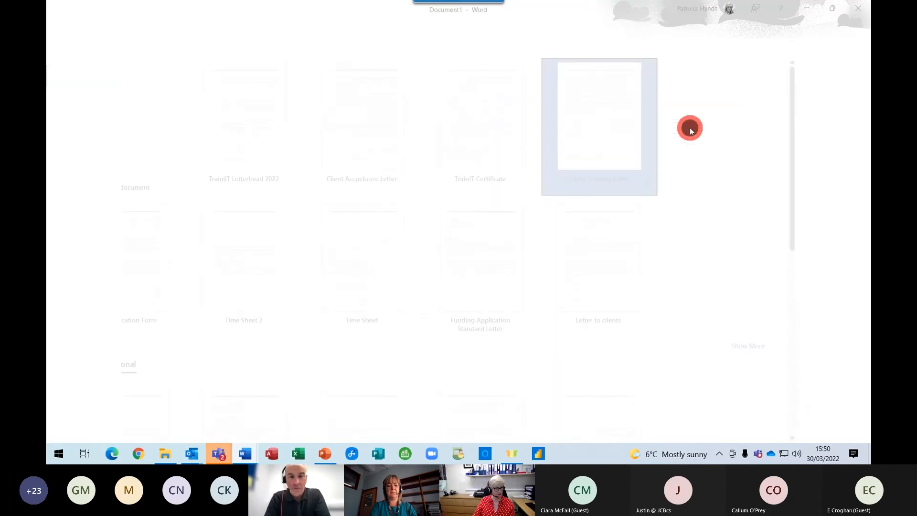
pyautogui.click(457, 239)
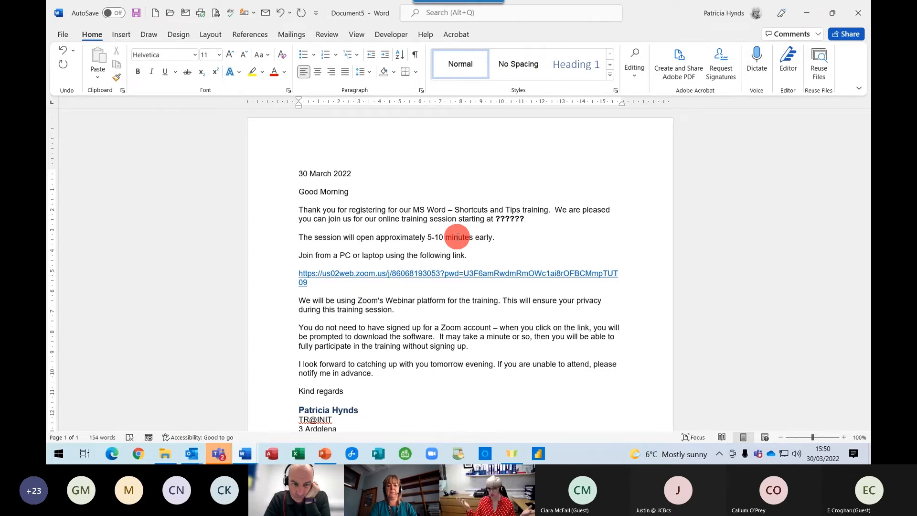
# Set Outlook to Work Offline from the Send / Receive options.
pyautogui.click(189, 449)
pyautogui.click(115, 415)
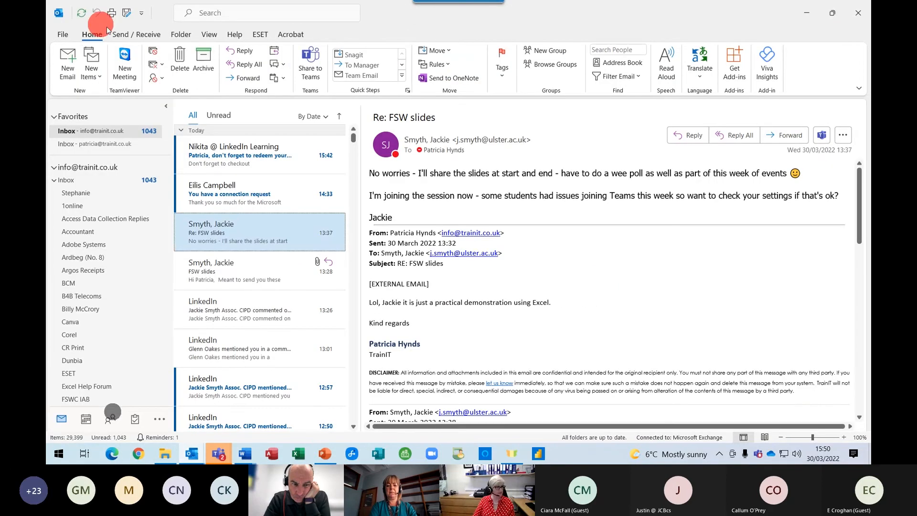
pyautogui.click(141, 32)
pyautogui.click(439, 62)
# Start an E-mail Messages mail merge on the training letter in Word.
pyautogui.click(246, 456)
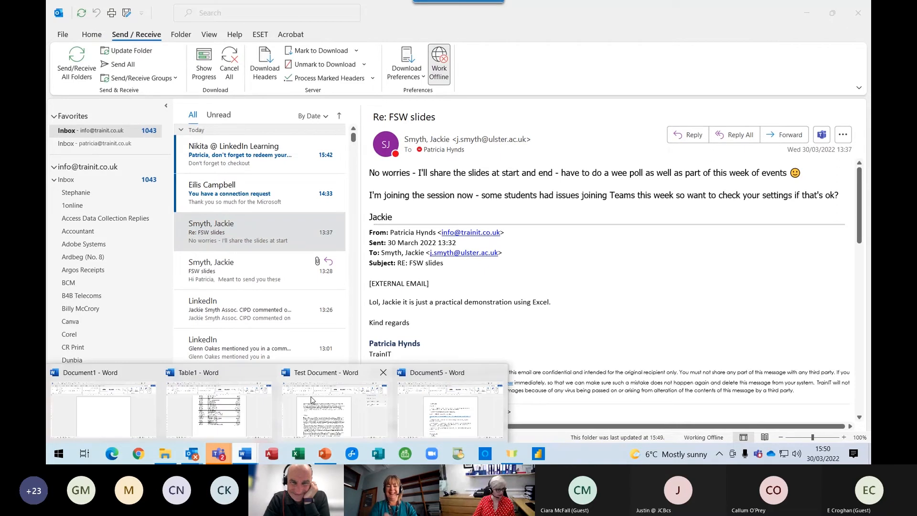
pyautogui.click(406, 423)
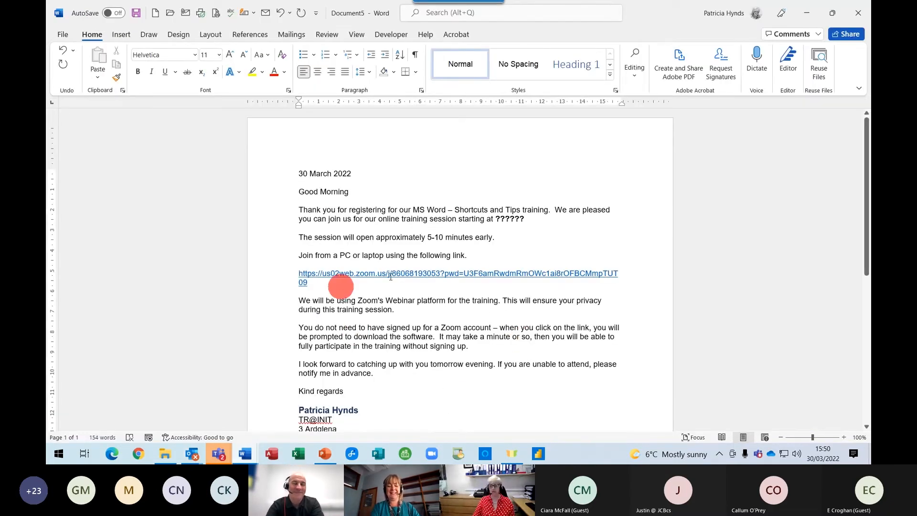
pyautogui.click(296, 37)
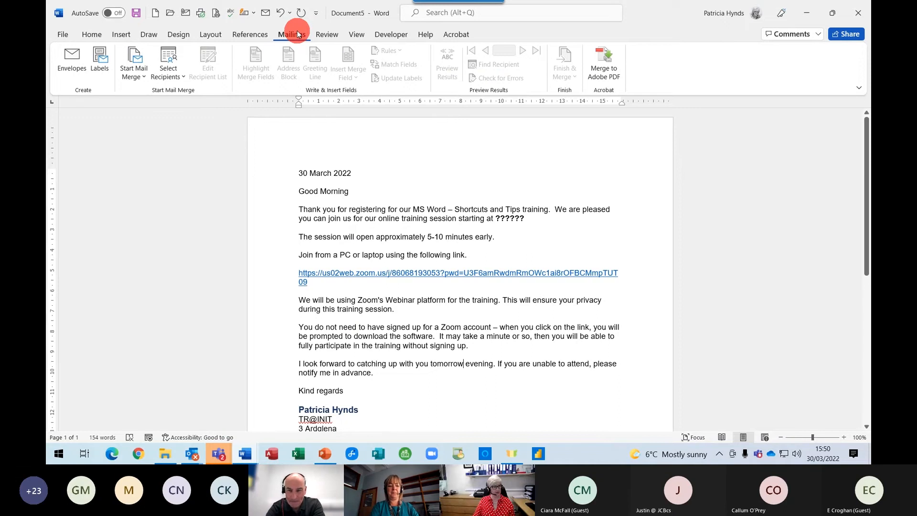
pyautogui.click(132, 72)
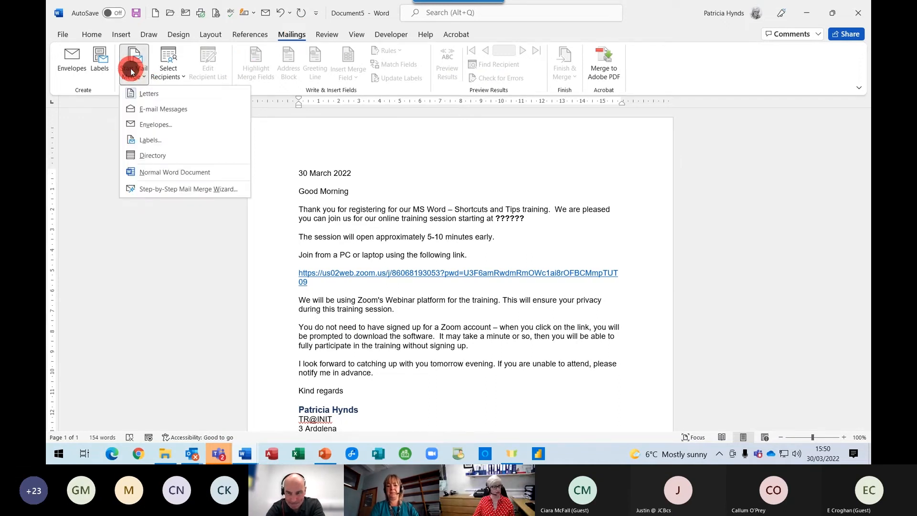
pyautogui.click(172, 113)
pyautogui.click(227, 279)
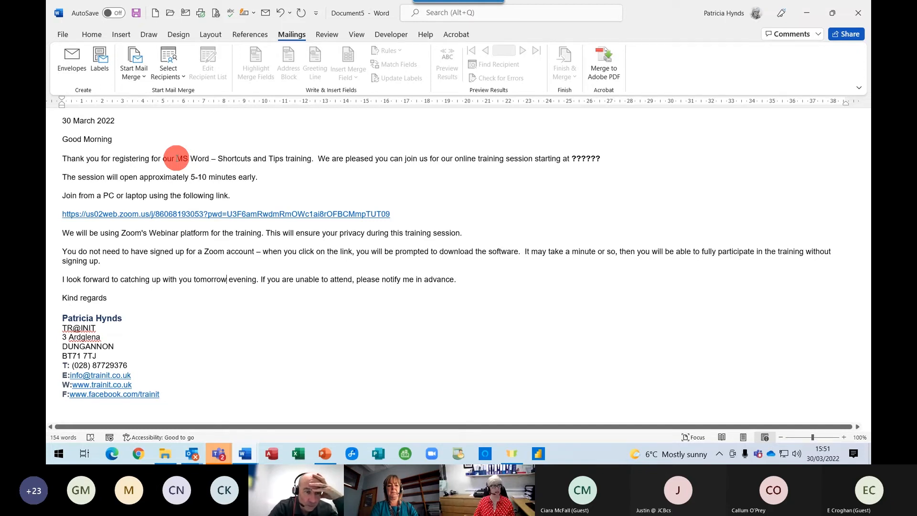
# Choose Use an Existing List and browse into the Data folder.
pyautogui.click(167, 78)
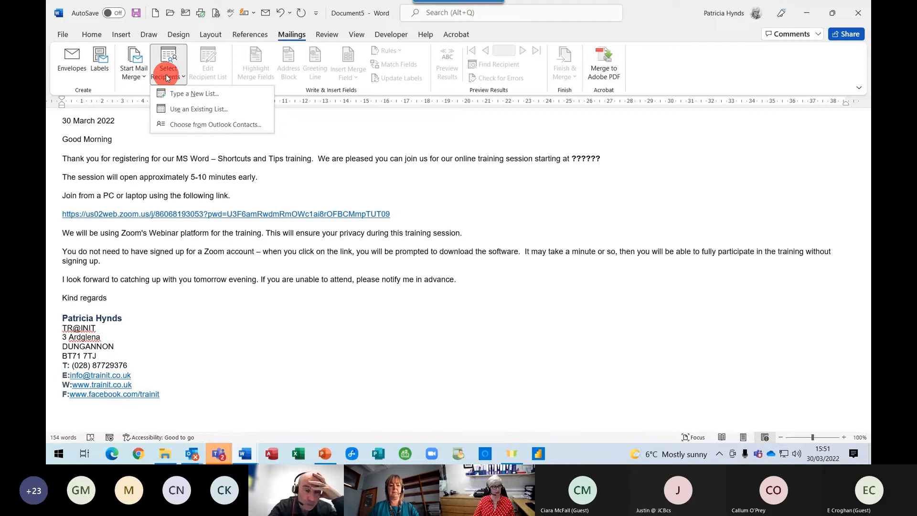
pyautogui.click(194, 110)
pyautogui.moveTo(128, 190); pyautogui.dragTo(127, 86)
pyautogui.click(99, 75)
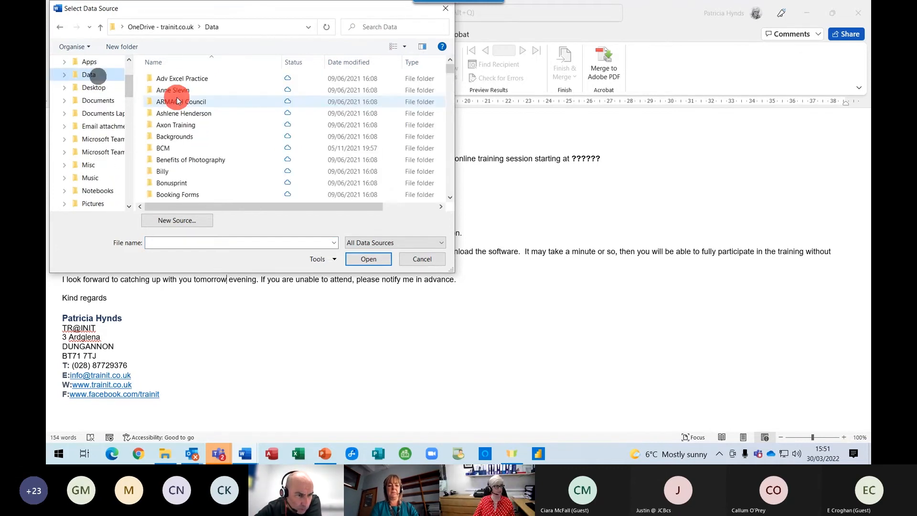
pyautogui.scroll(-12, 177, 100)
pyautogui.scroll(-15, 176, 141)
pyautogui.scroll(-5, 188, 138)
# Open Personal Details from Online training > MS Word for Business and confirm its table.
pyautogui.click(168, 138)
pyautogui.doubleClick(347, 136)
pyautogui.doubleClick(205, 101)
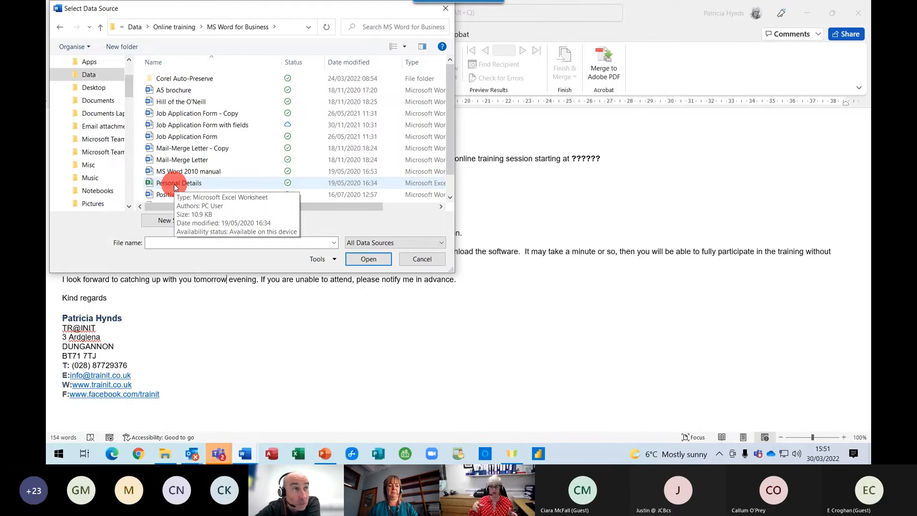
pyautogui.click(175, 185)
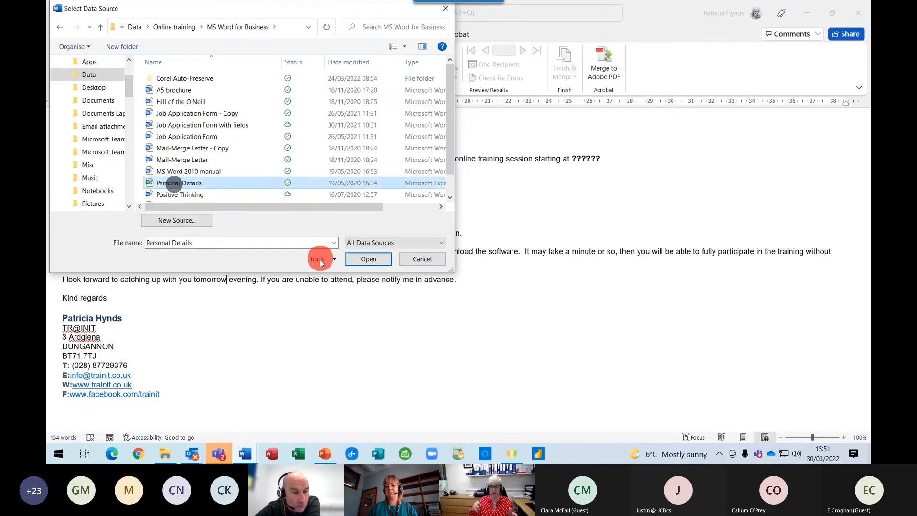
pyautogui.click(363, 259)
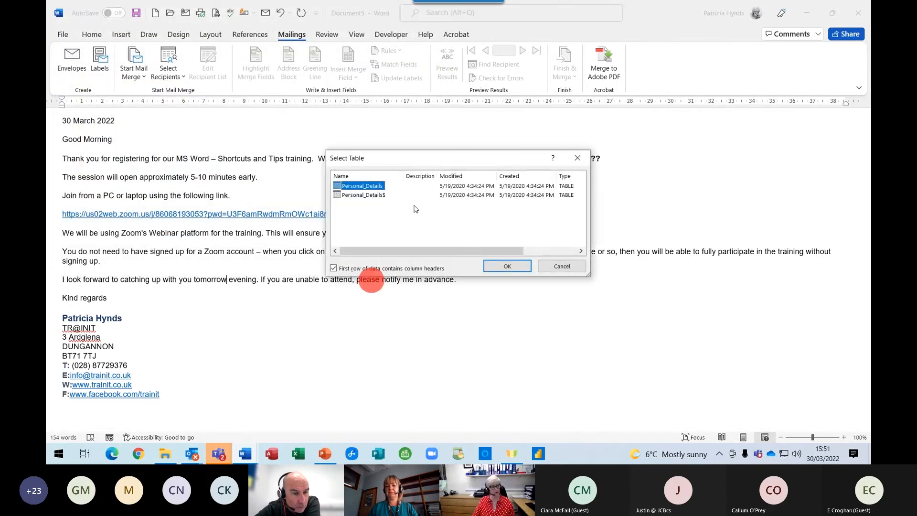
pyautogui.click(505, 266)
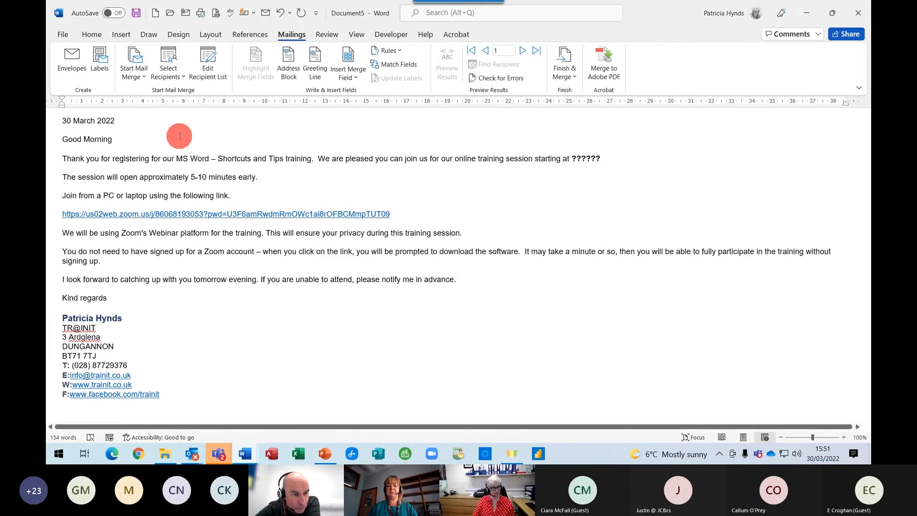
# Insert the First_Name merge field after Good Morning, replacing a mistaken Title field.
pyautogui.click(124, 139)
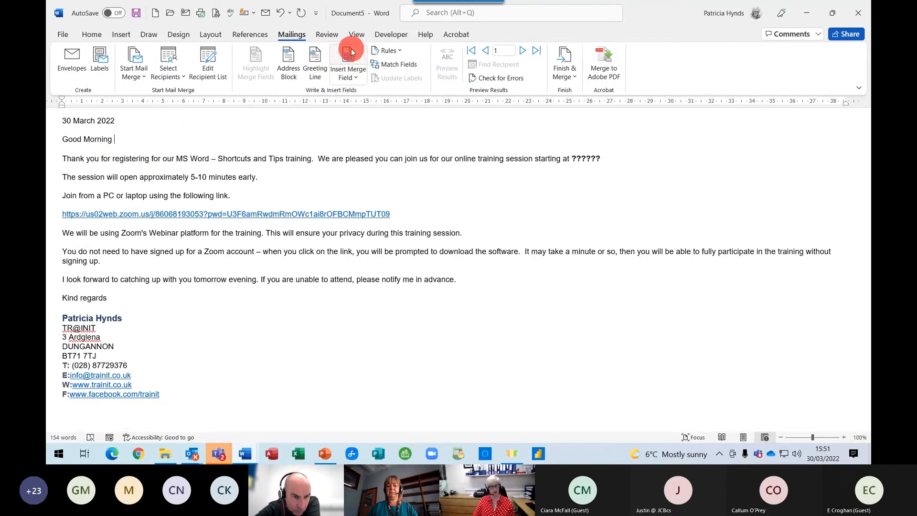
pyautogui.click(352, 79)
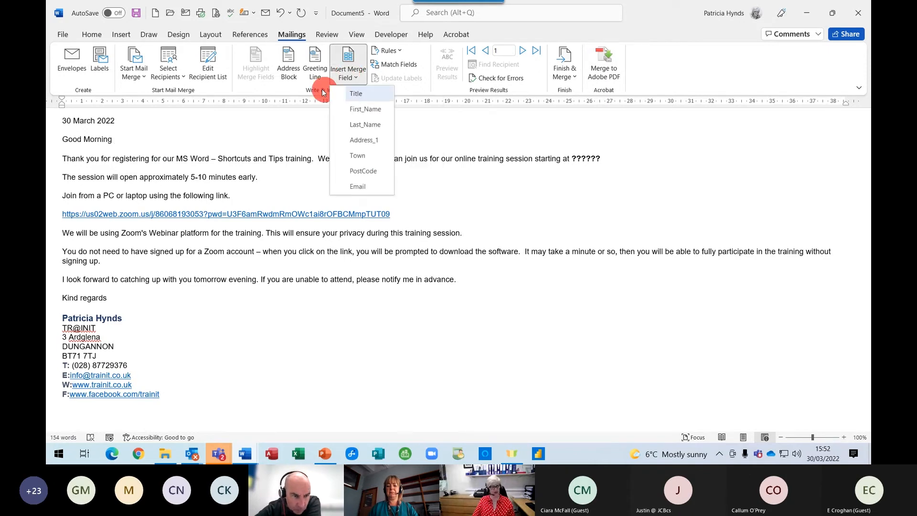
pyautogui.click(358, 94)
pyautogui.click(447, 71)
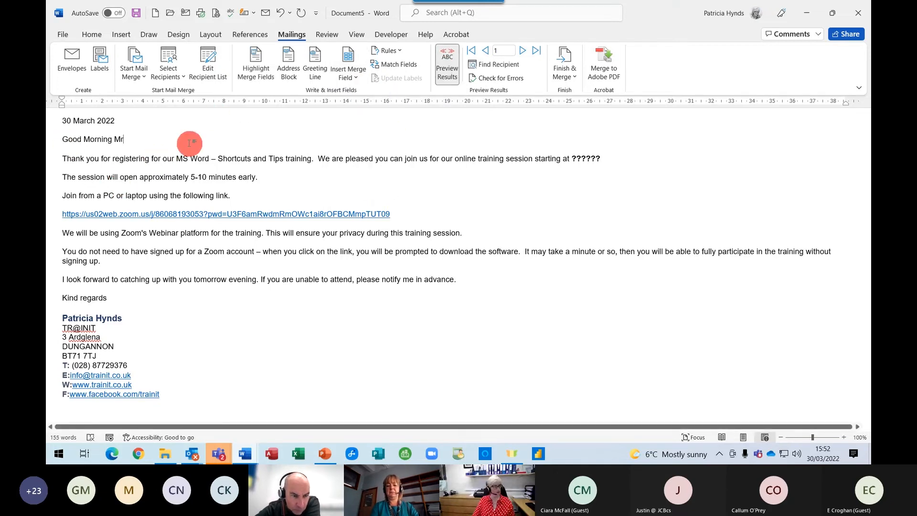
pyautogui.press('BackSpace')
pyautogui.press('BackSpace')
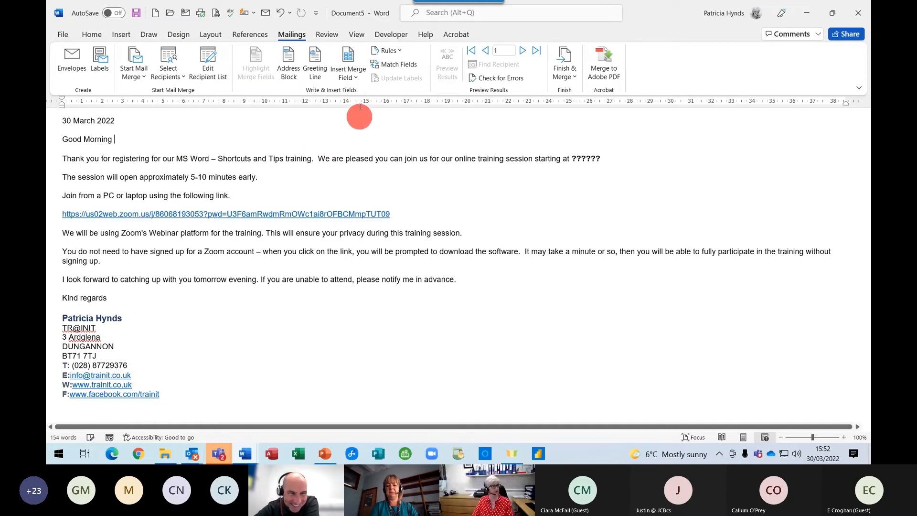
pyautogui.click(356, 71)
pyautogui.click(365, 110)
# Preview the personalised greeting and step through recipients with Next Record.
pyautogui.click(447, 67)
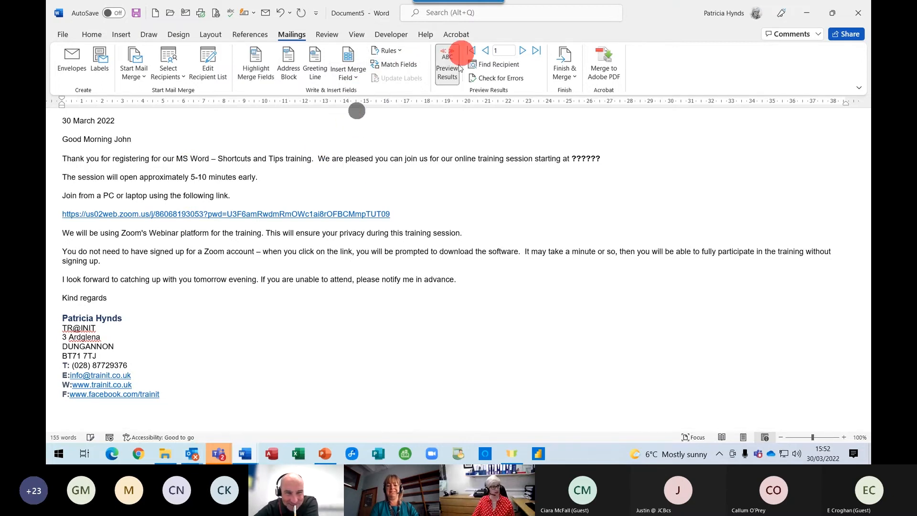
pyautogui.click(180, 122)
pyautogui.click(523, 54)
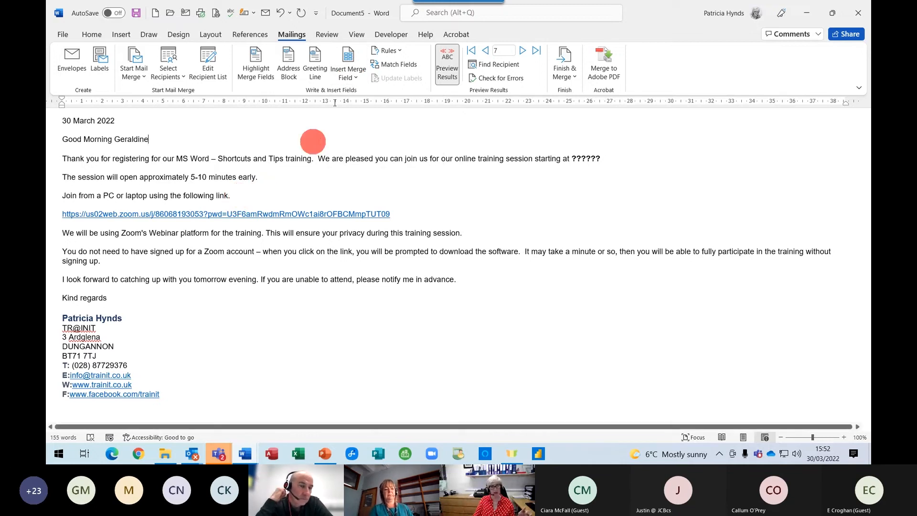
pyautogui.click(343, 83)
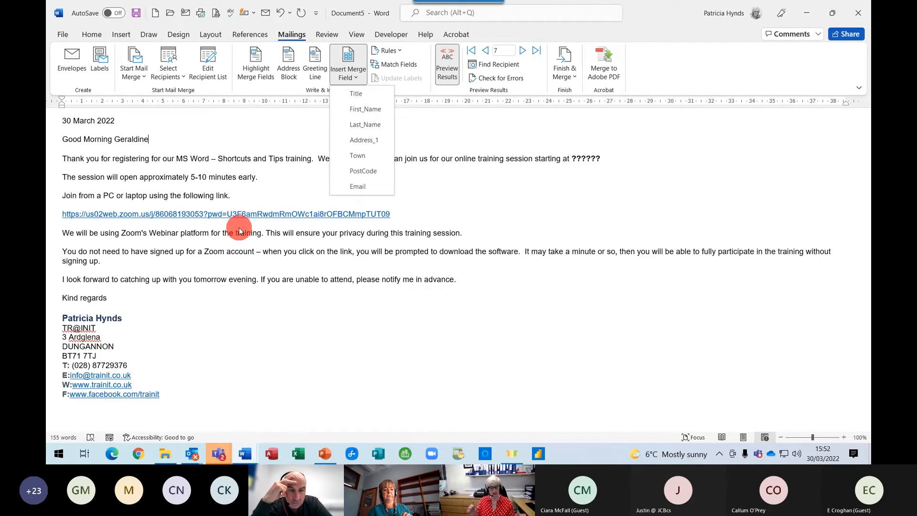
pyautogui.click(471, 181)
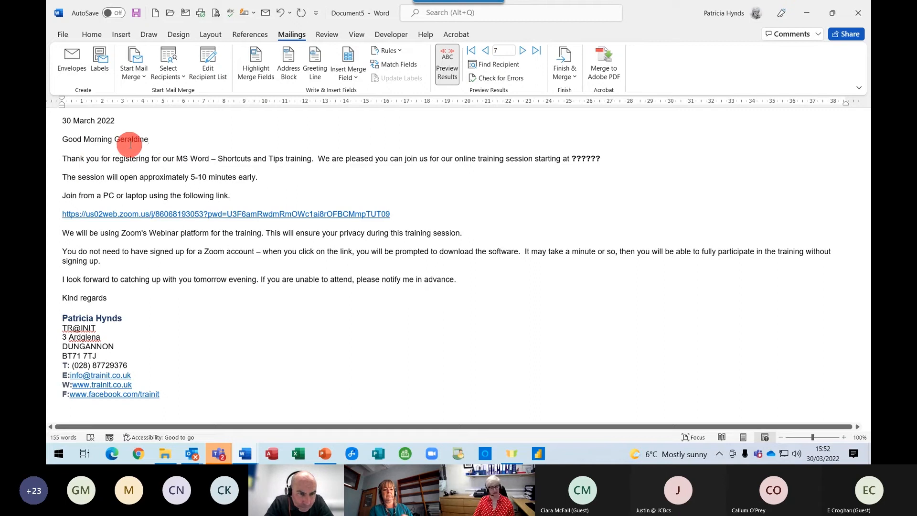
# Merge to e-mail with To set to Email and subject 'Online MS Excel Training'.
pyautogui.click(569, 71)
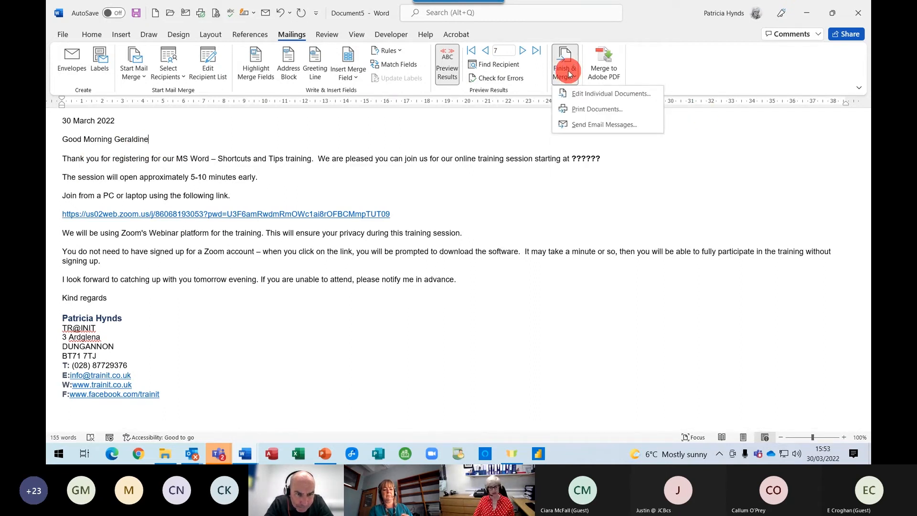
pyautogui.click(584, 125)
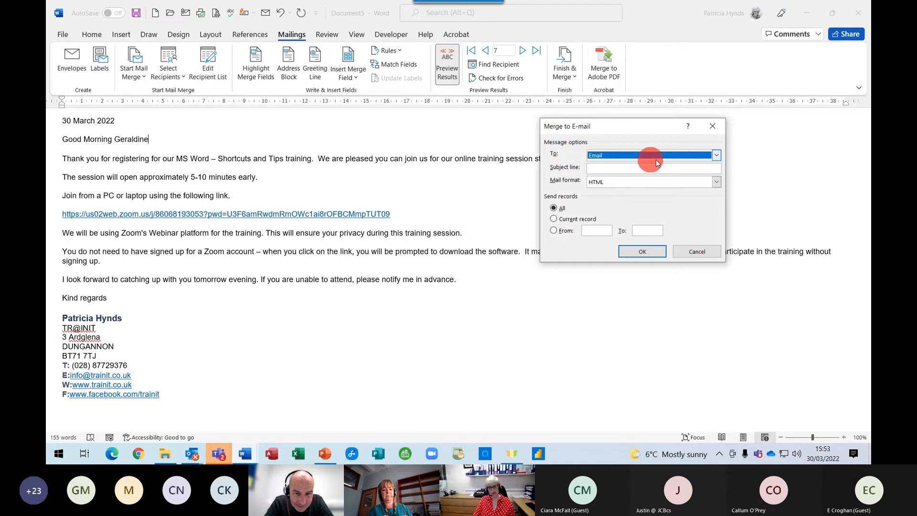
pyautogui.click(717, 154)
pyautogui.click(593, 210)
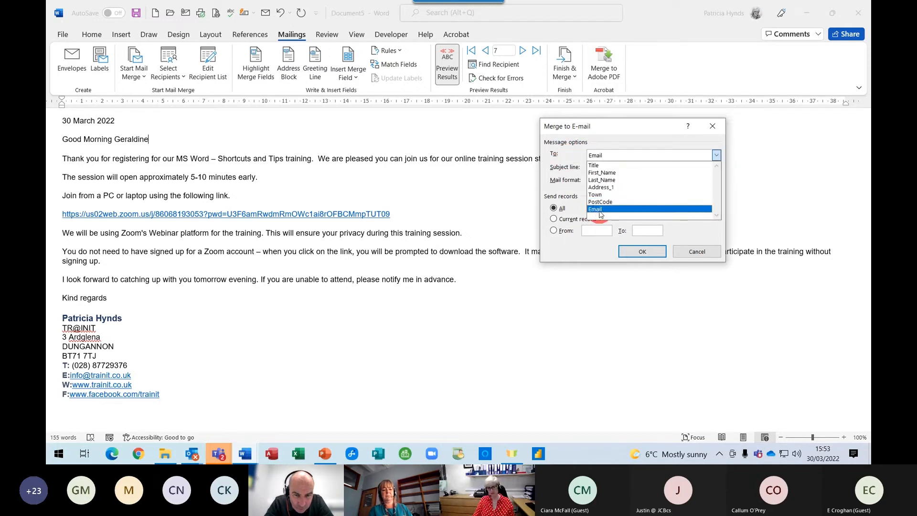
pyautogui.click(627, 213)
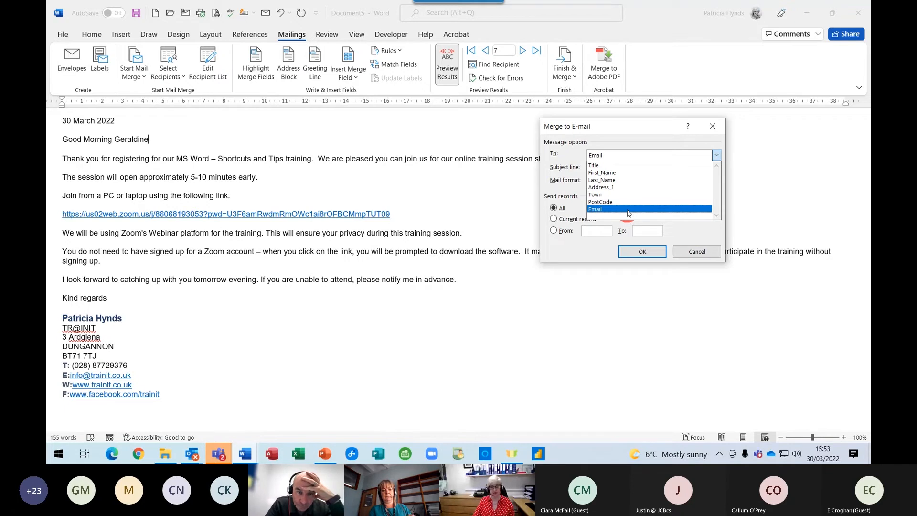
pyautogui.click(627, 213)
pyautogui.click(601, 167)
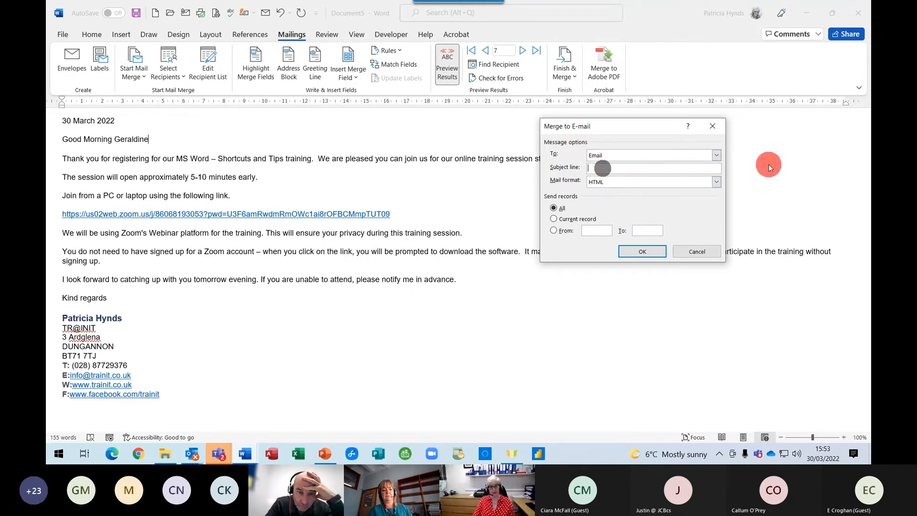
pyautogui.write('Online MS')
pyautogui.write('T')
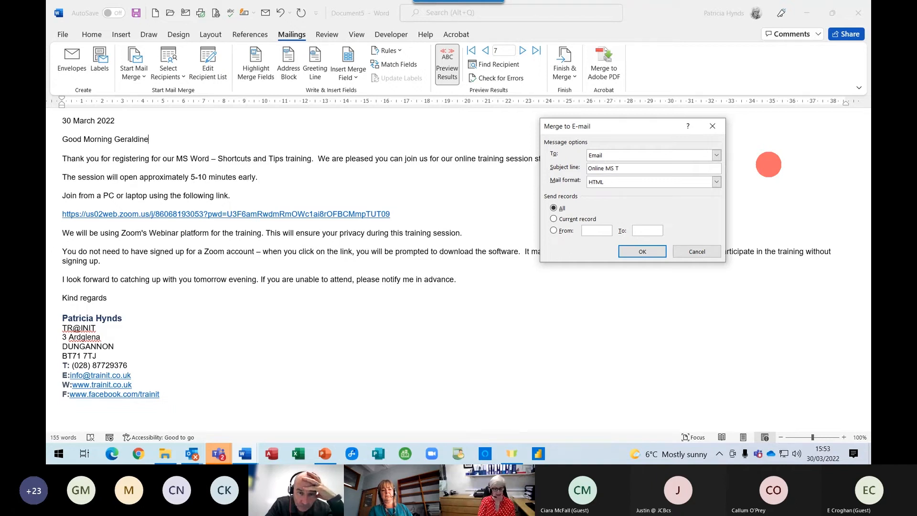
pyautogui.press('BackSpace')
pyautogui.write('Excel Training')
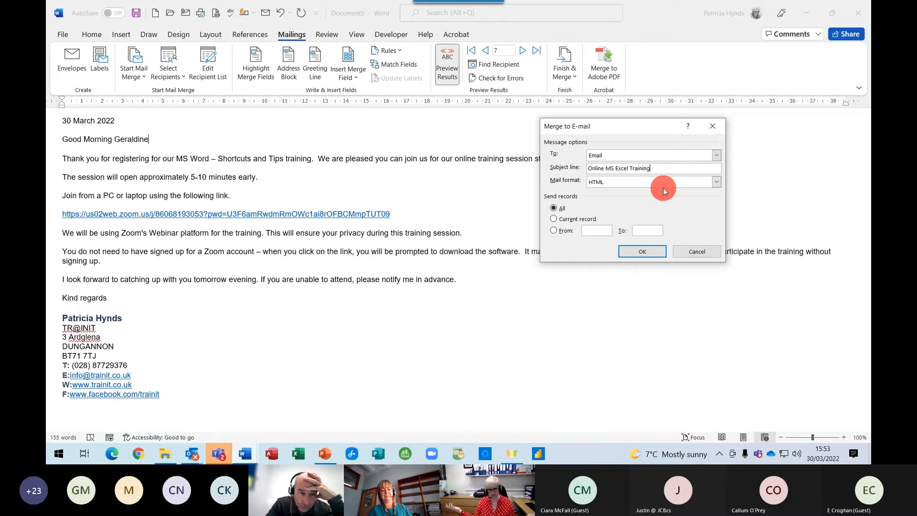
pyautogui.click(632, 252)
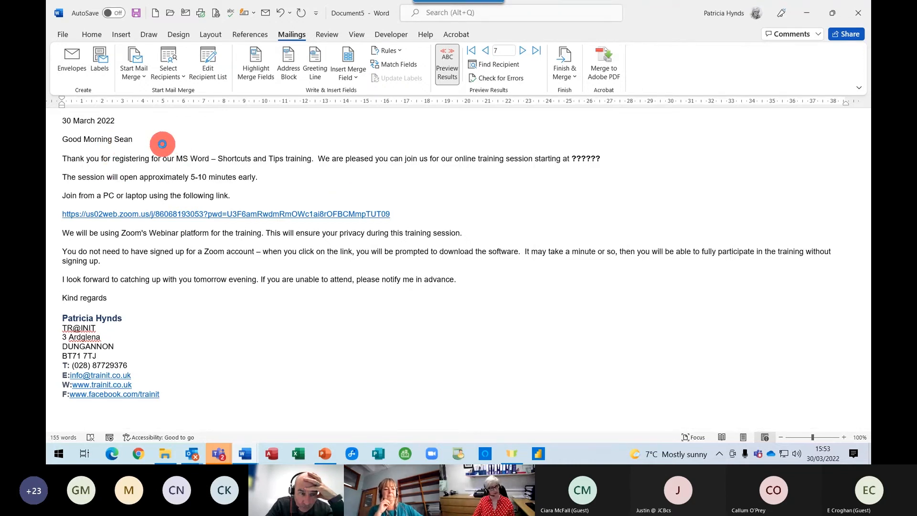
pyautogui.click(192, 453)
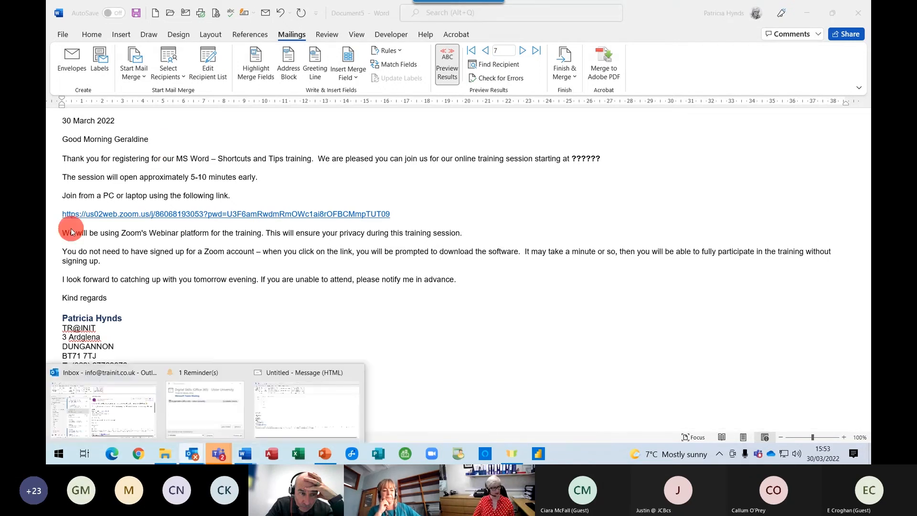
# Open the first merged 'Online MS Excel Training' message in Outlook's Outbox.
pyautogui.click(93, 396)
pyautogui.scroll(-10, 131, 246)
pyautogui.scroll(-1, 134, 251)
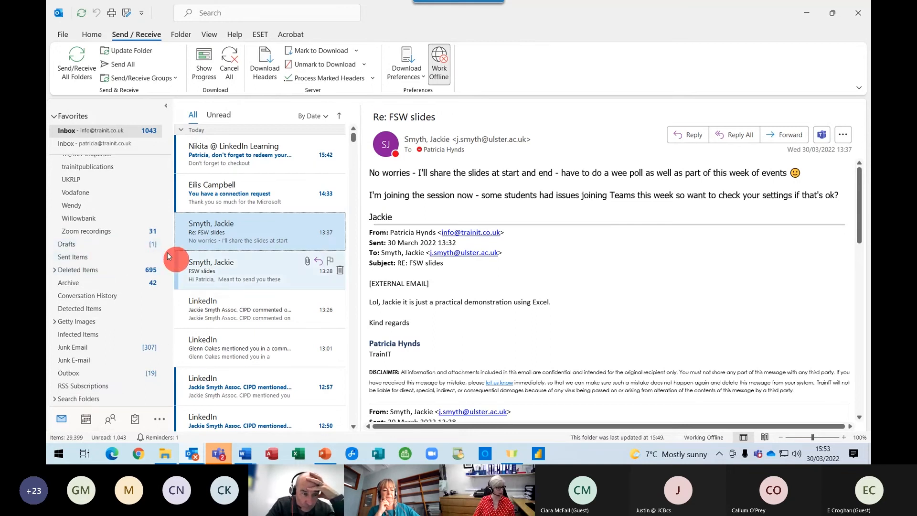
pyautogui.click(149, 373)
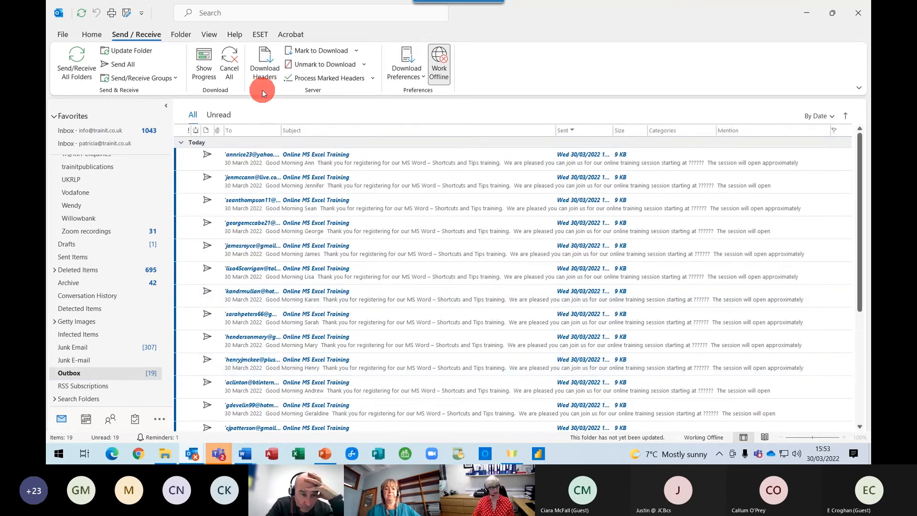
pyautogui.doubleClick(256, 153)
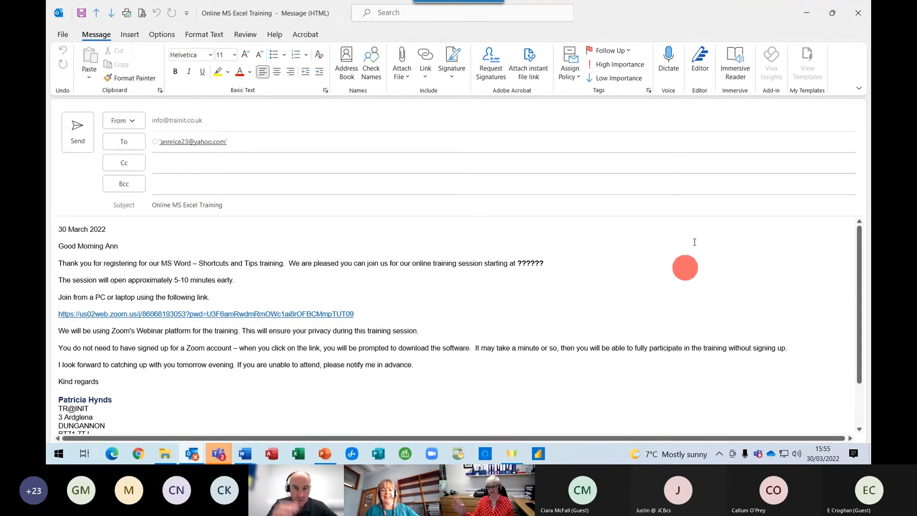
# Close the merge e-mail, discard the draft and unsaved letter, and bring up the Teams calendar.
pyautogui.click(857, 16)
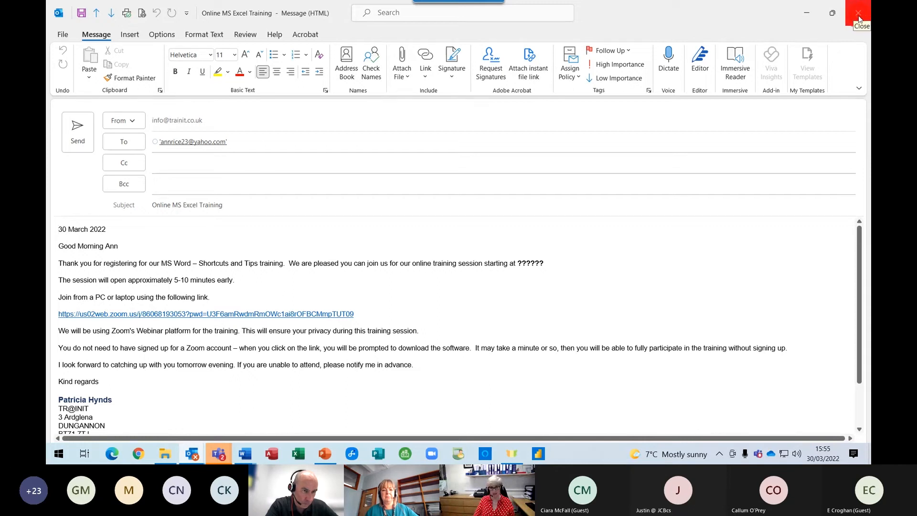
pyautogui.click(859, 18)
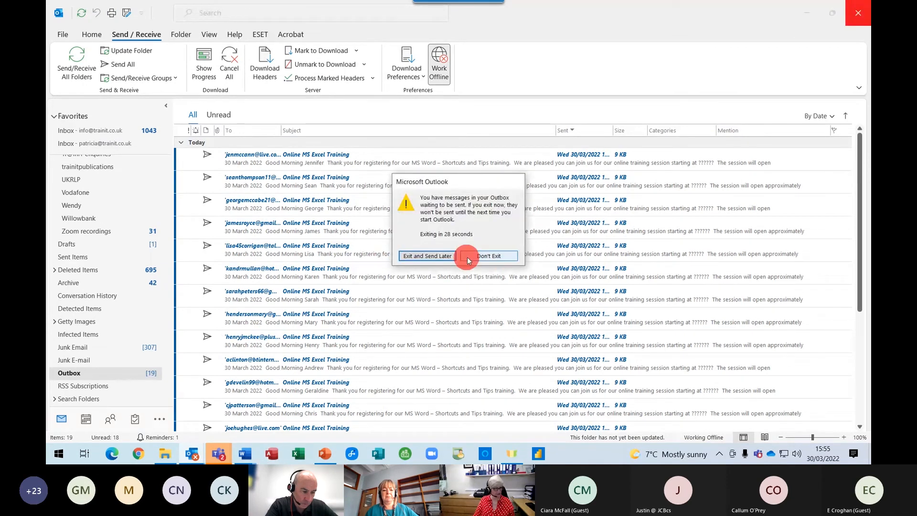
pyautogui.click(473, 259)
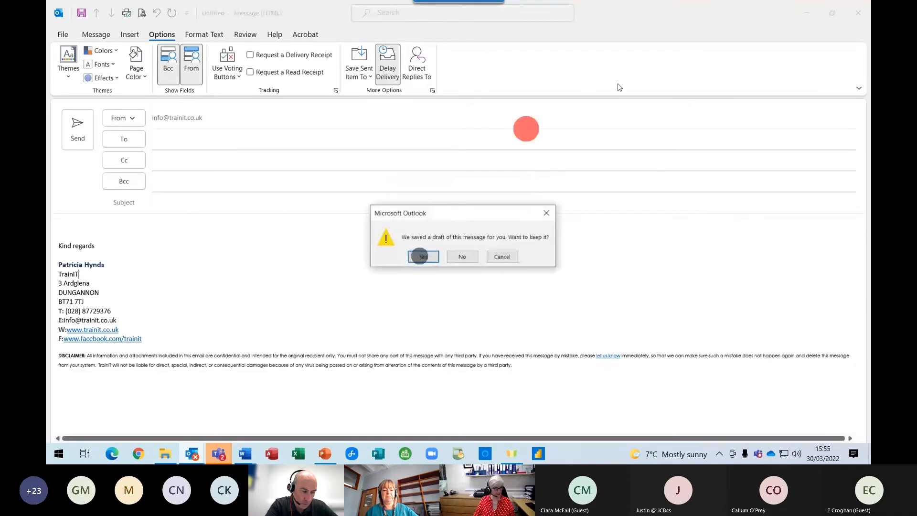
pyautogui.click(513, 263)
pyautogui.click(507, 287)
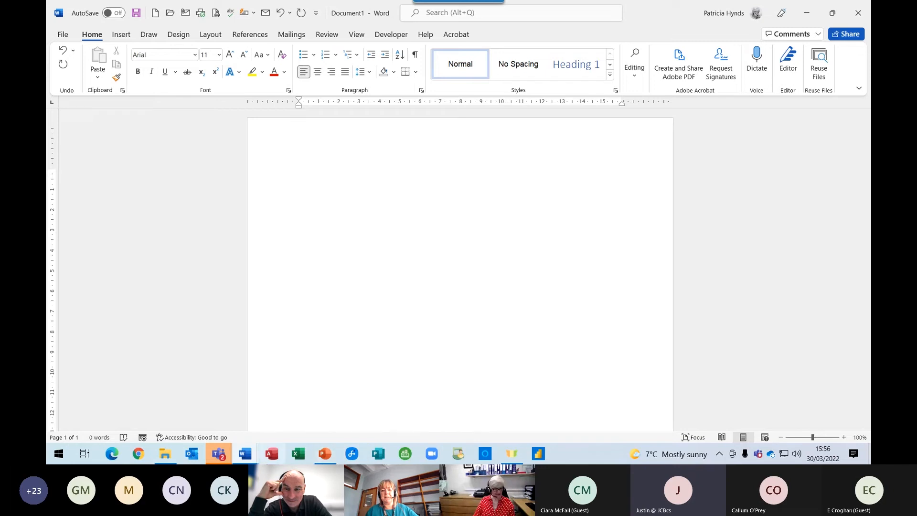
pyautogui.moveTo(218, 456)
pyautogui.click(147, 383)
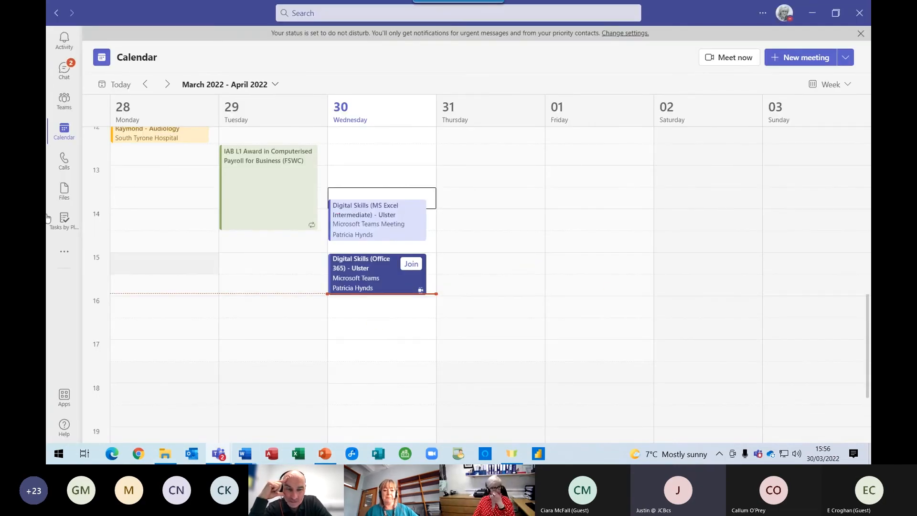
# Open the Teams Activity feed showing the Intermediate/Refresher Excel – Mid & East Antrim chat.
pyautogui.click(67, 46)
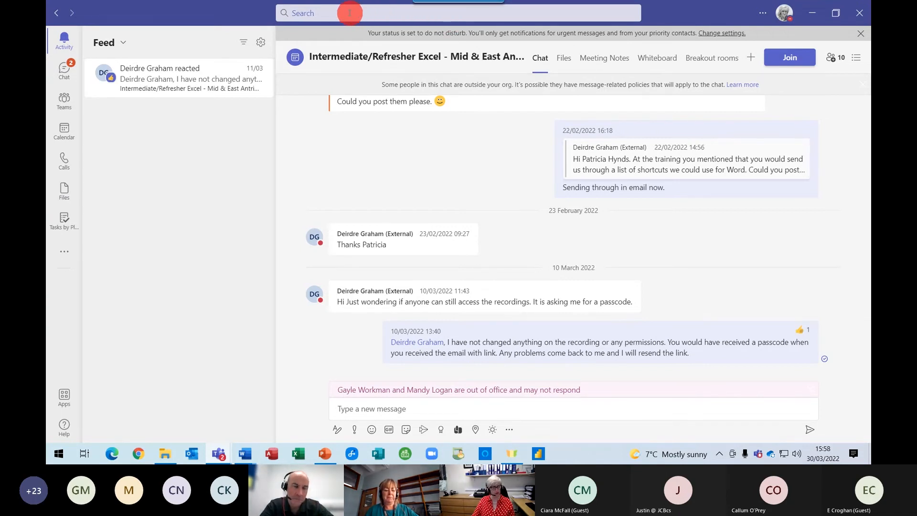
# List all slash commands with / in Teams search, then clear it.
pyautogui.click(329, 12)
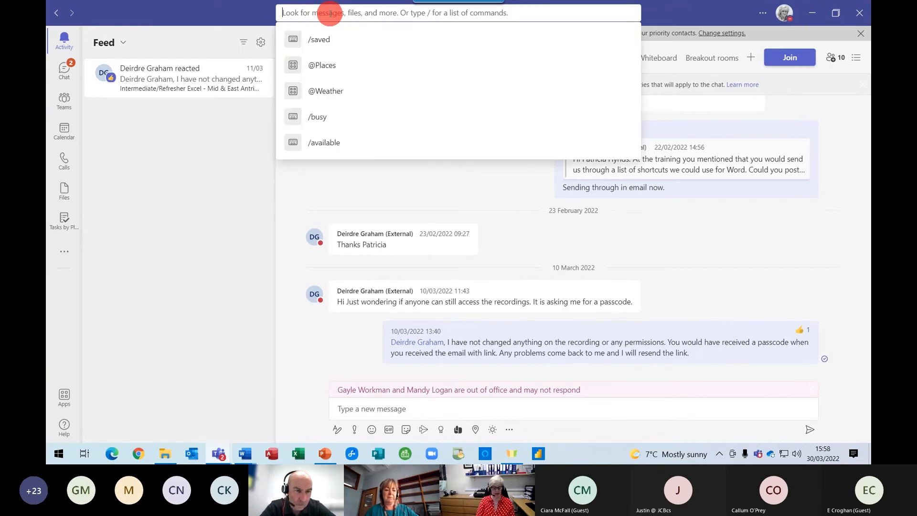
pyautogui.write('/')
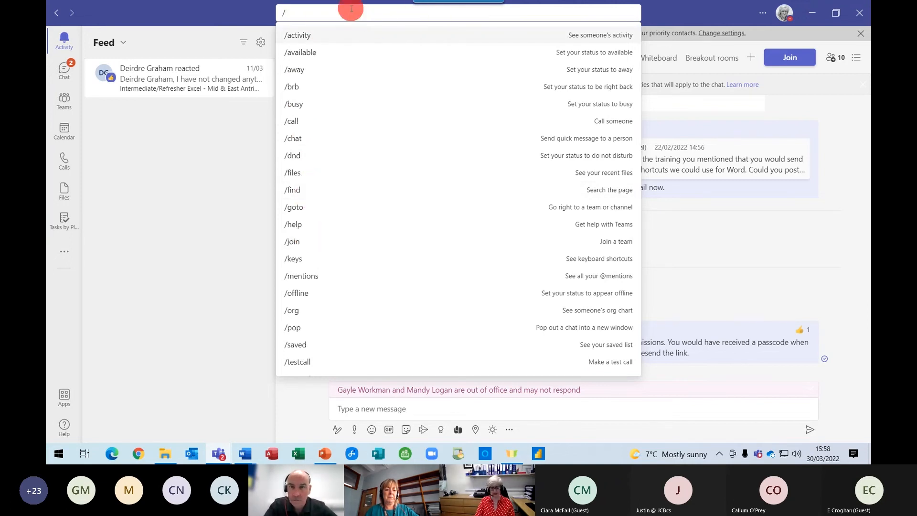
pyautogui.press('BackSpace')
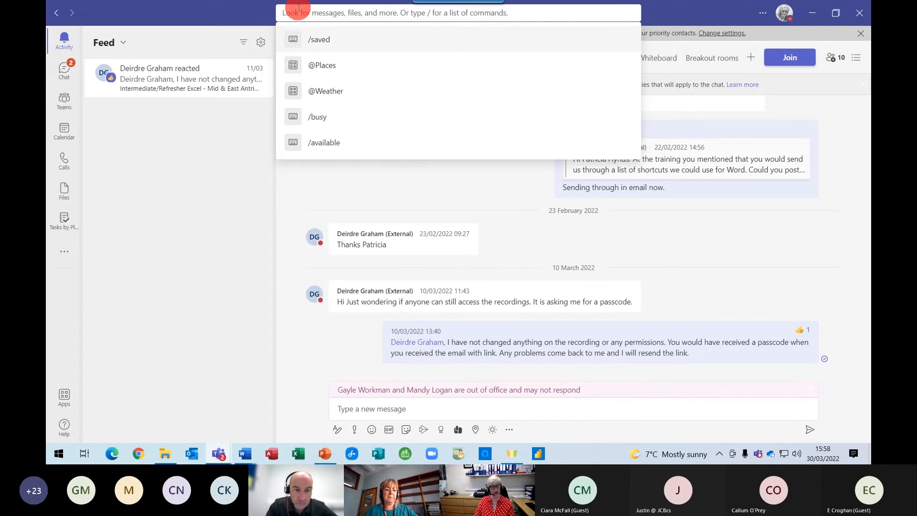
pyautogui.write('@')
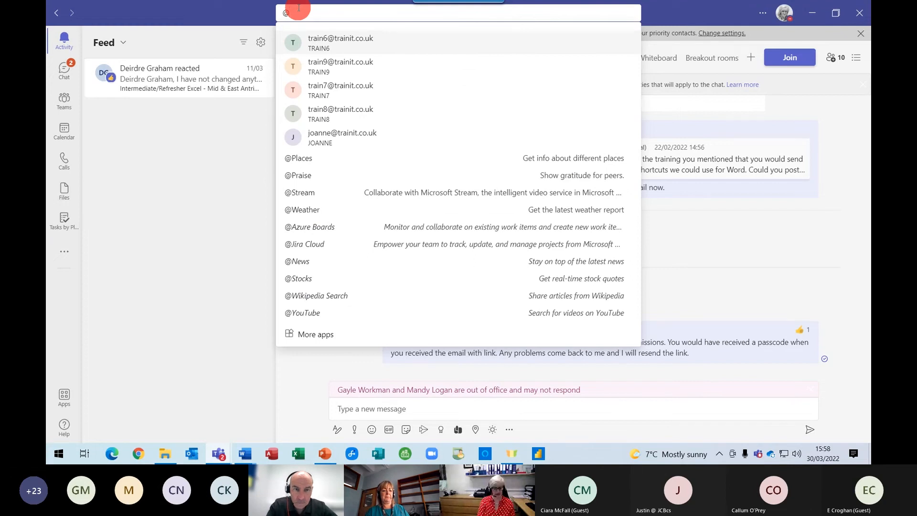
pyautogui.write('p')
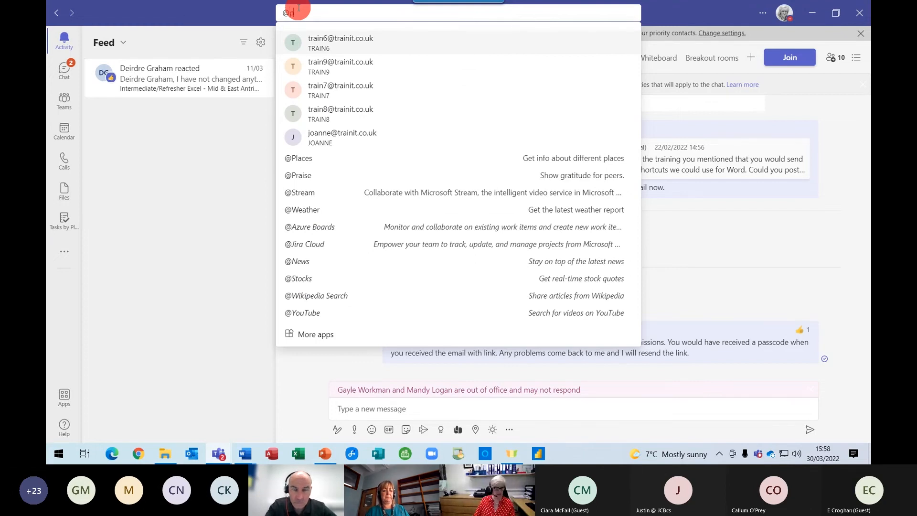
pyautogui.write('layd')
pyautogui.press('BackSpace')
pyautogui.press('BackSpace')
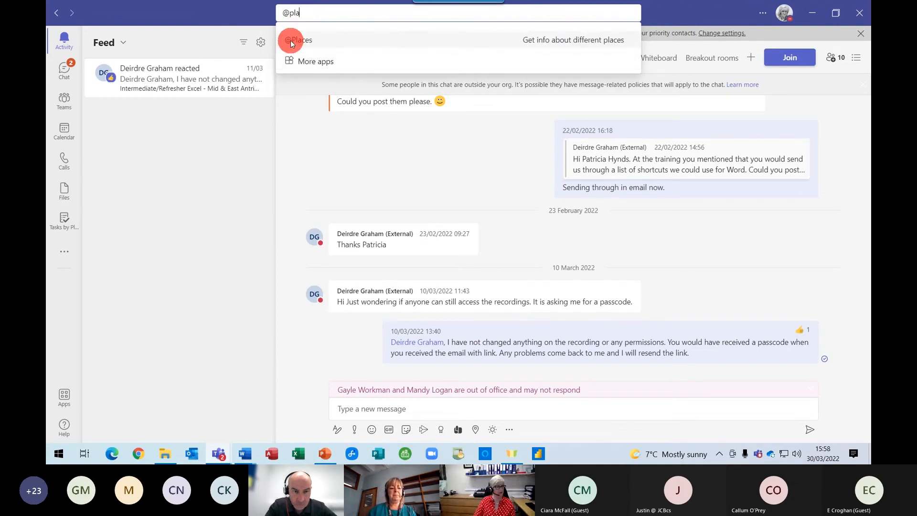
pyautogui.click(290, 40)
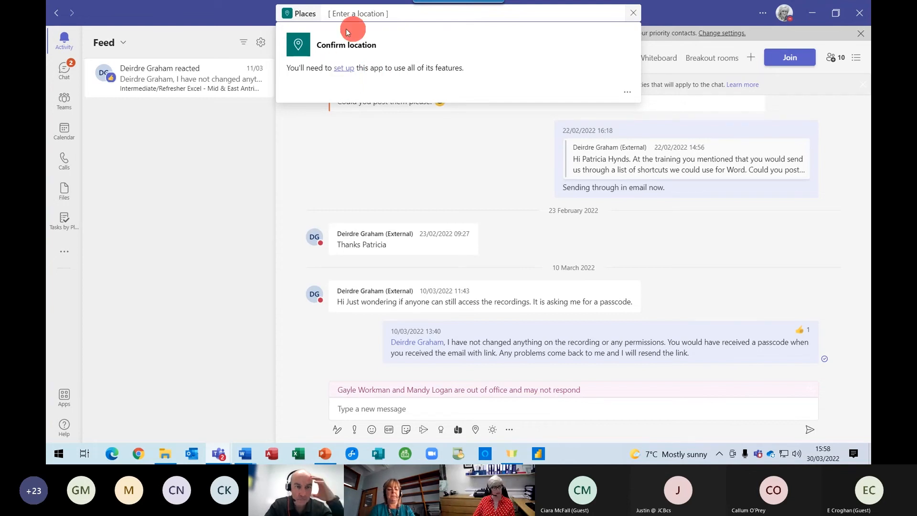
pyautogui.click(359, 15)
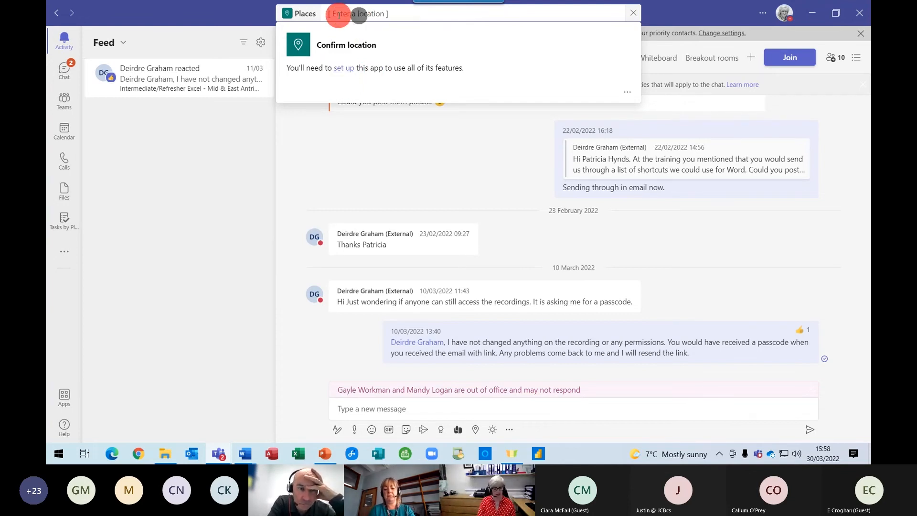
pyautogui.write('Dungannon')
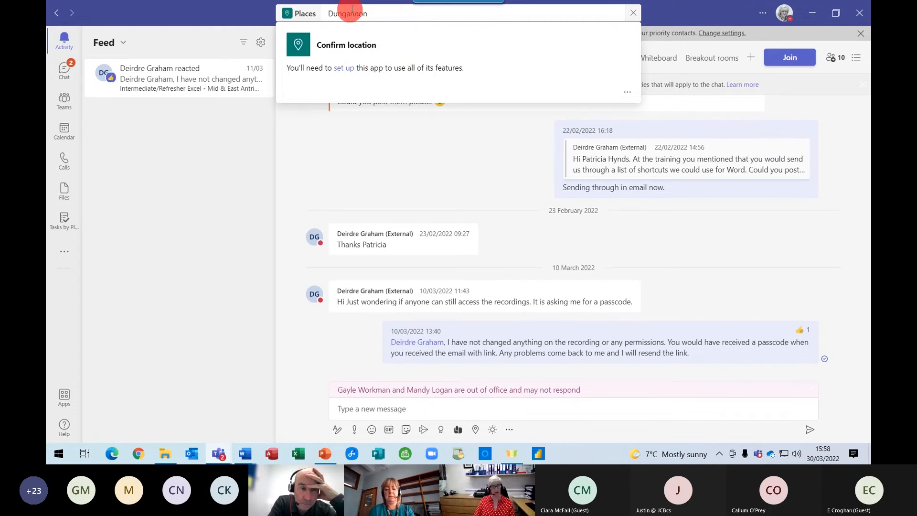
pyautogui.click(558, 11)
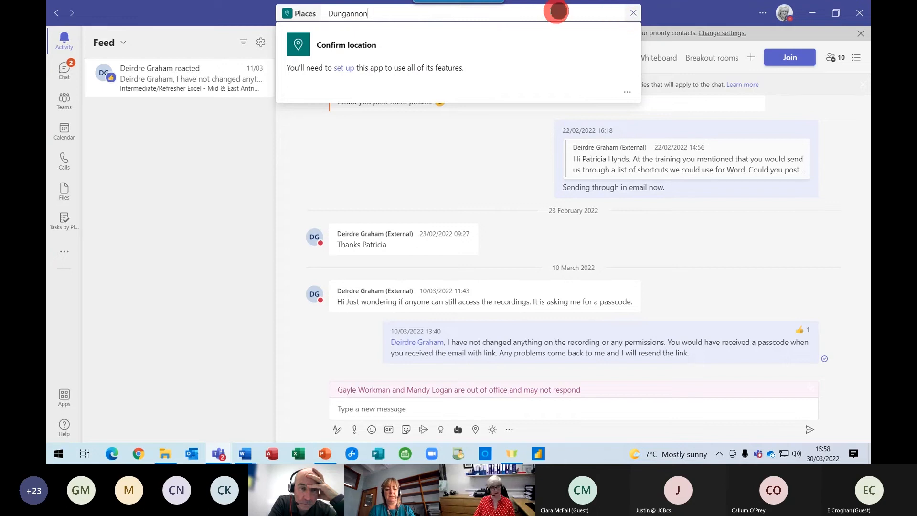
pyautogui.click(634, 13)
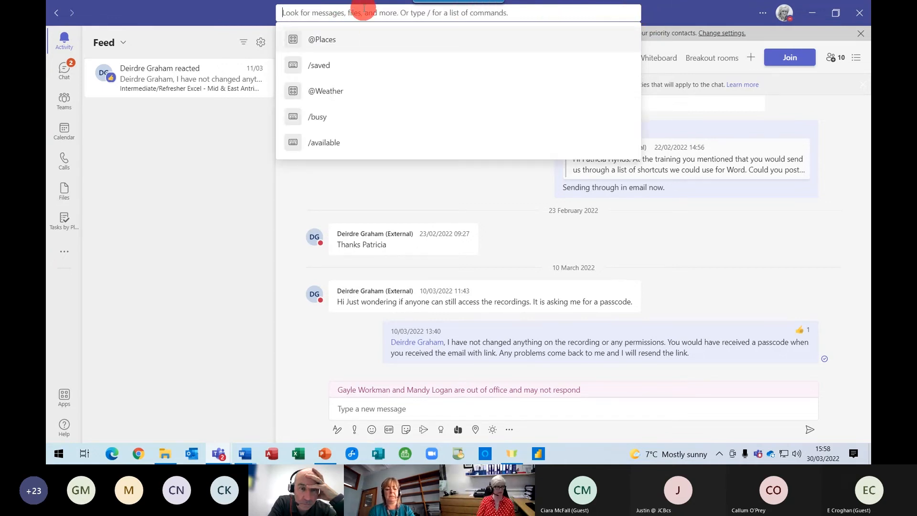
pyautogui.write('@weather')
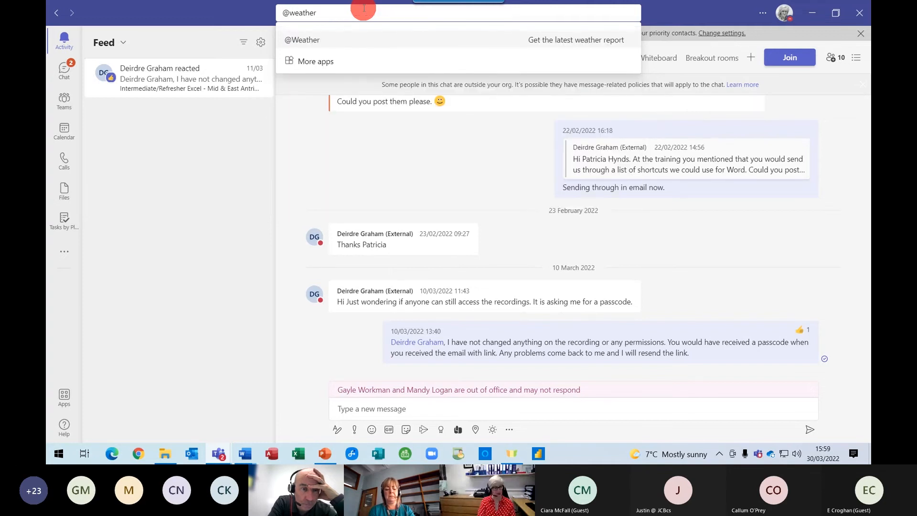
pyautogui.click(333, 40)
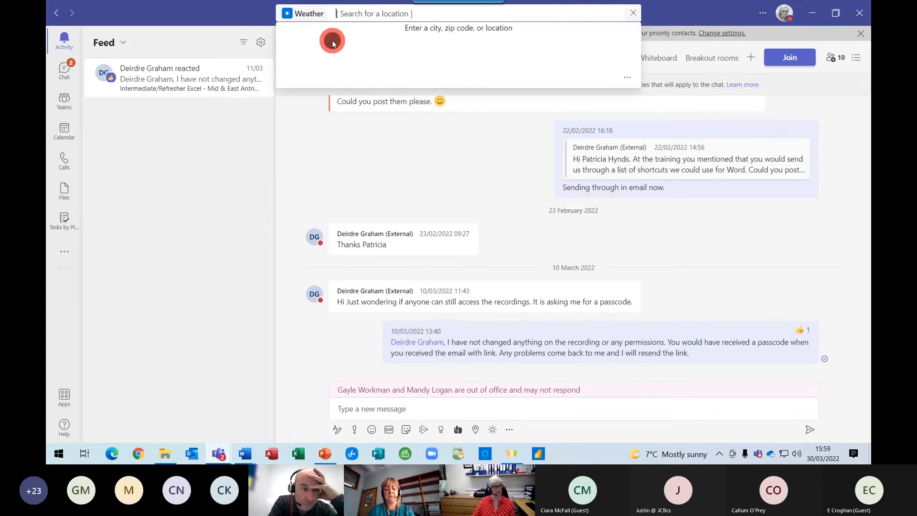
pyautogui.write('DUngannon')
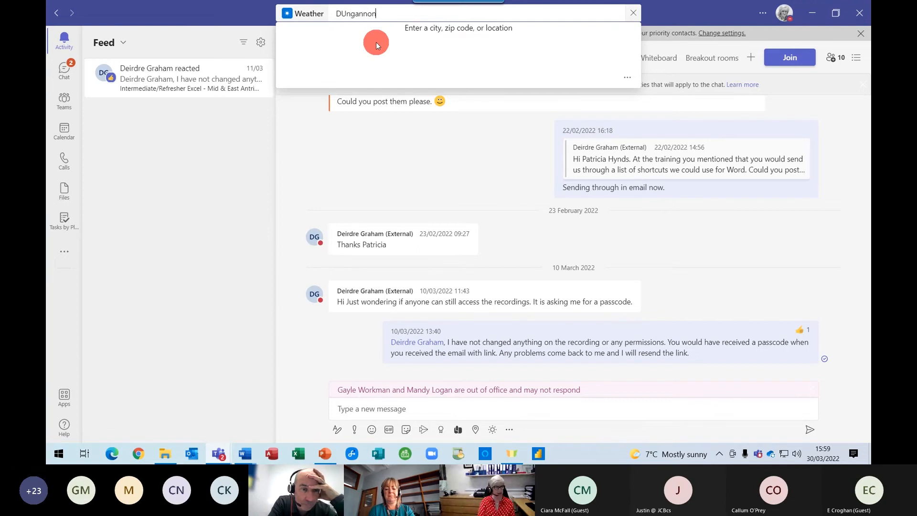
pyautogui.press('Return')
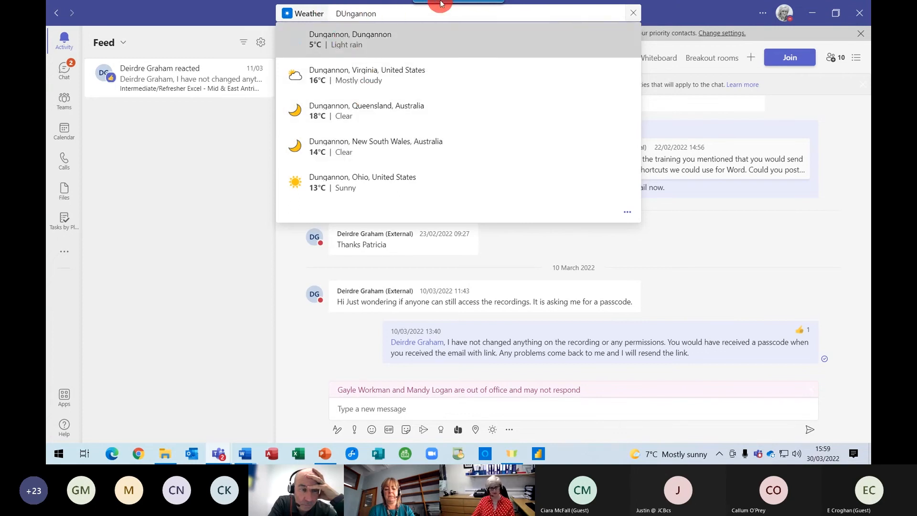
pyautogui.click(221, 159)
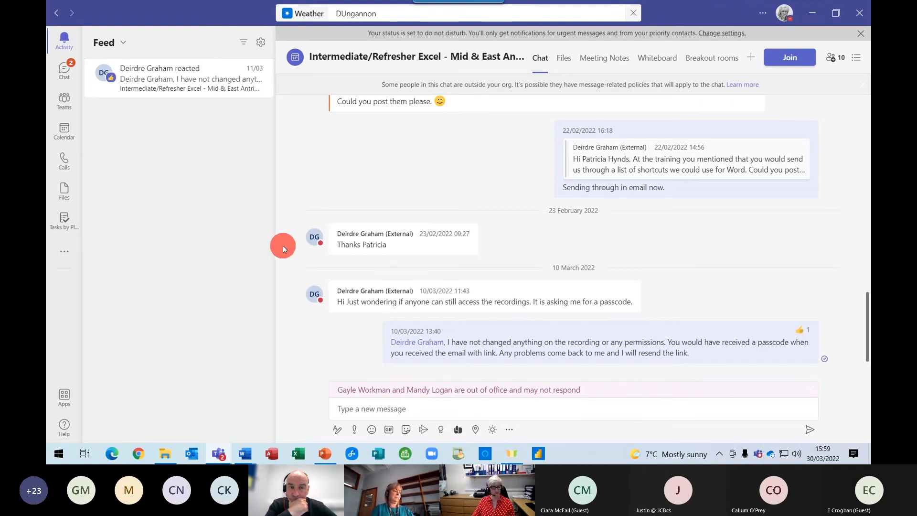
# Save the 23 February 'Thanks Patricia' message, then return to the Dungannon weather results.
pyautogui.moveTo(515, 306)
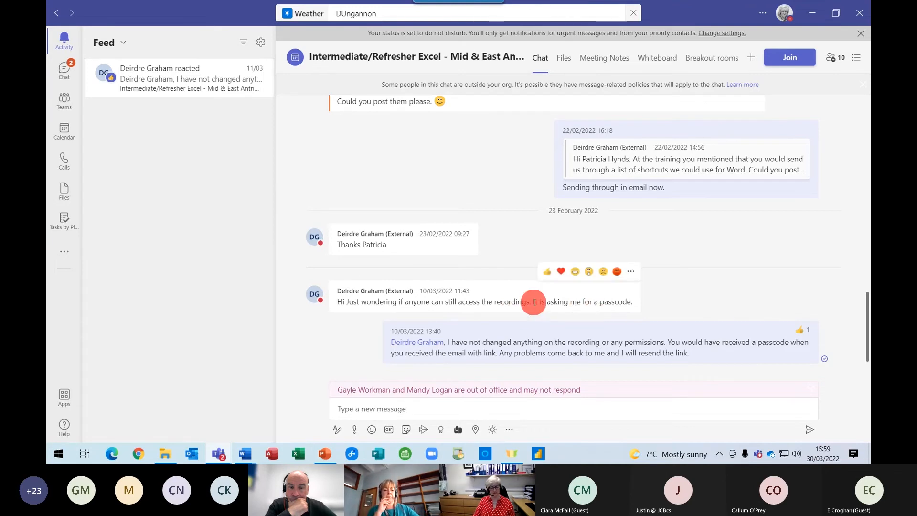
pyautogui.click(632, 273)
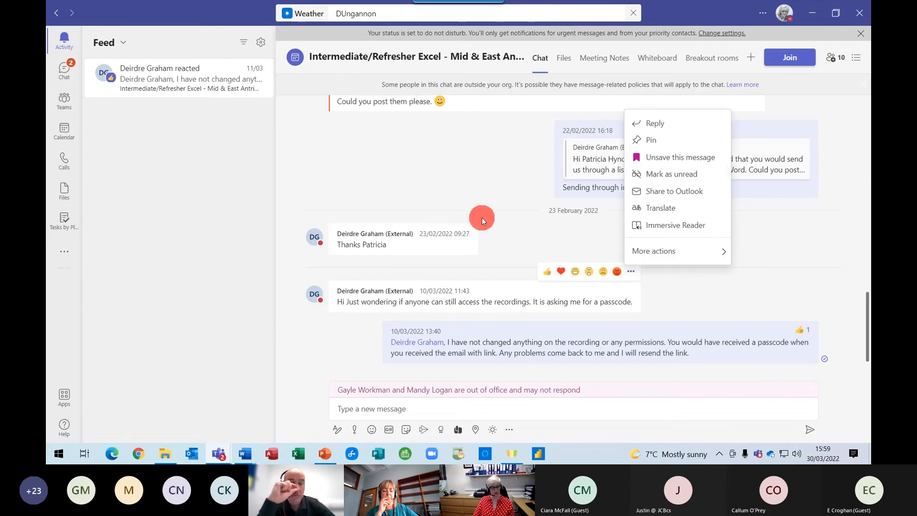
pyautogui.click(461, 245)
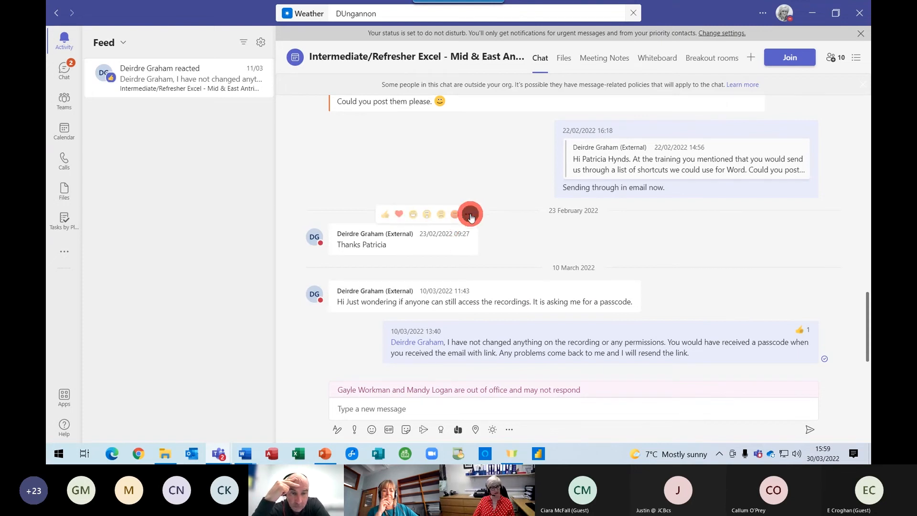
pyautogui.click(469, 214)
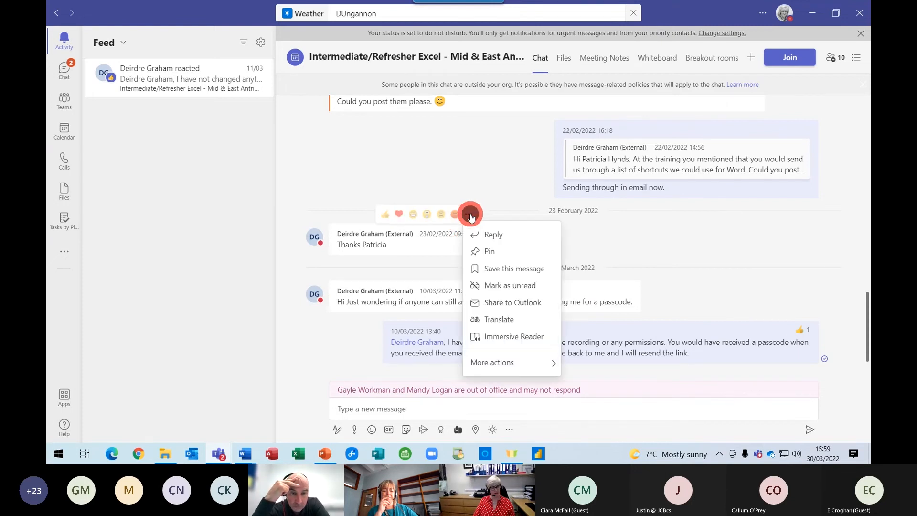
pyautogui.click(506, 274)
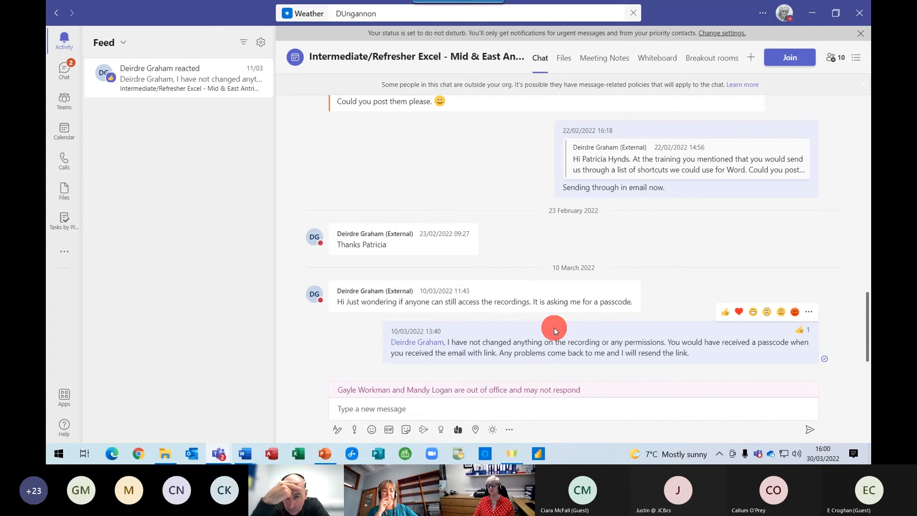
pyautogui.click(390, 18)
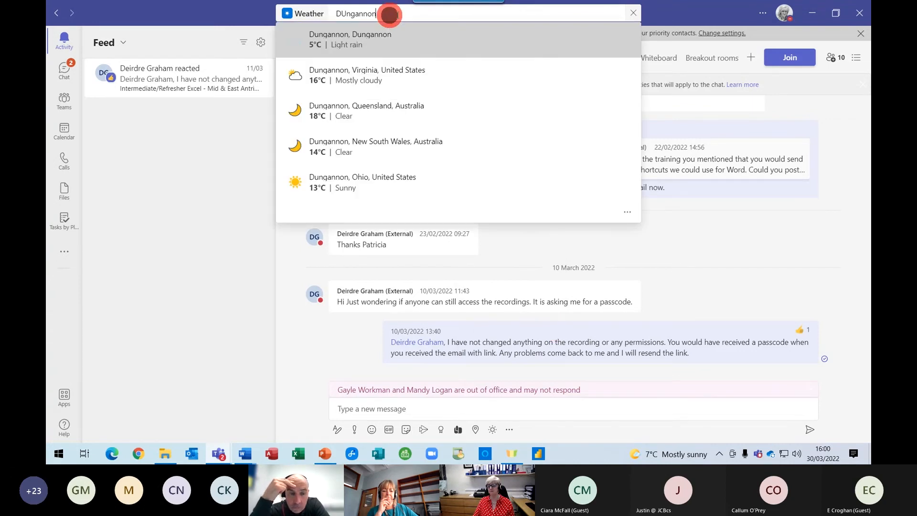
# Clear the search box and run the /saved command to list saved messages.
pyautogui.click(633, 12)
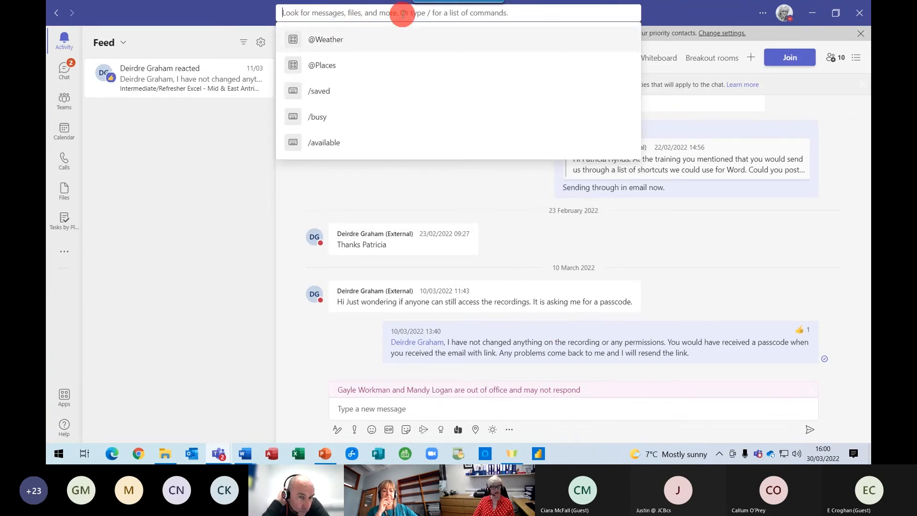
pyautogui.write('/saved')
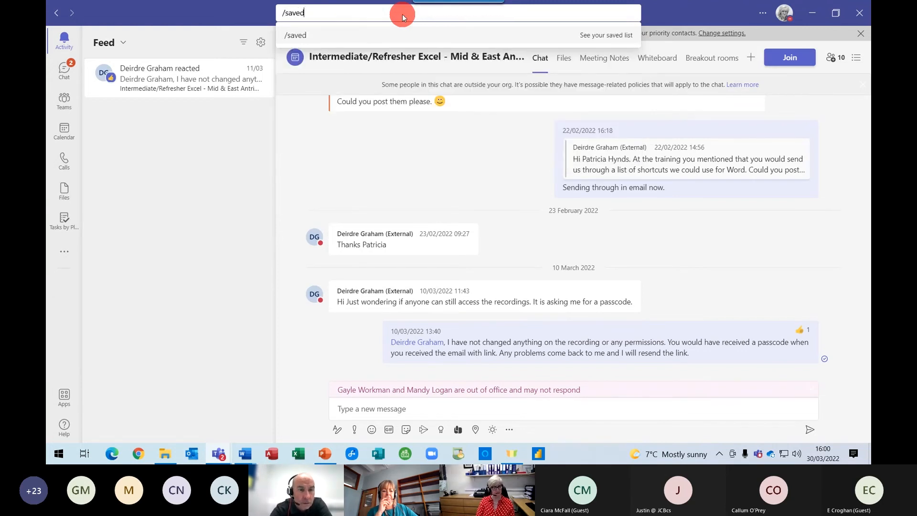
pyautogui.press('Return')
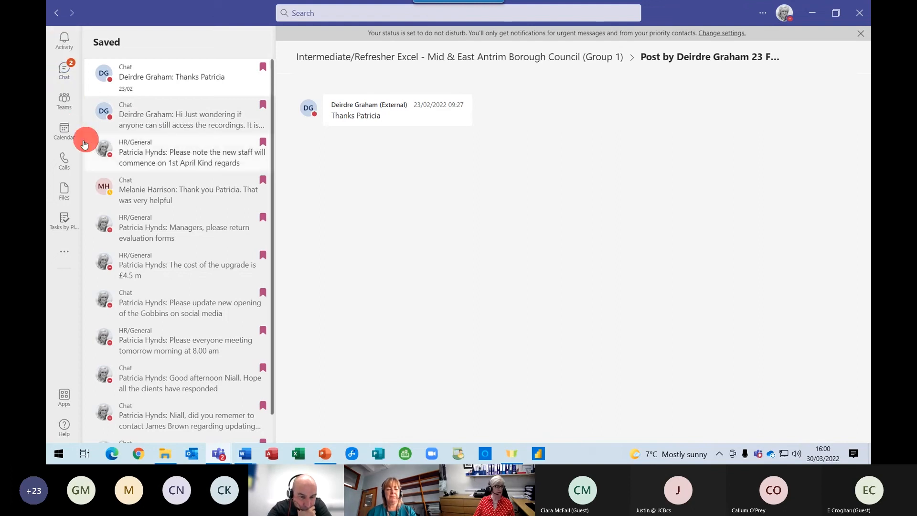
# View the TrainIT - Training General channel, then go back to the Excel training chat.
pyautogui.click(65, 100)
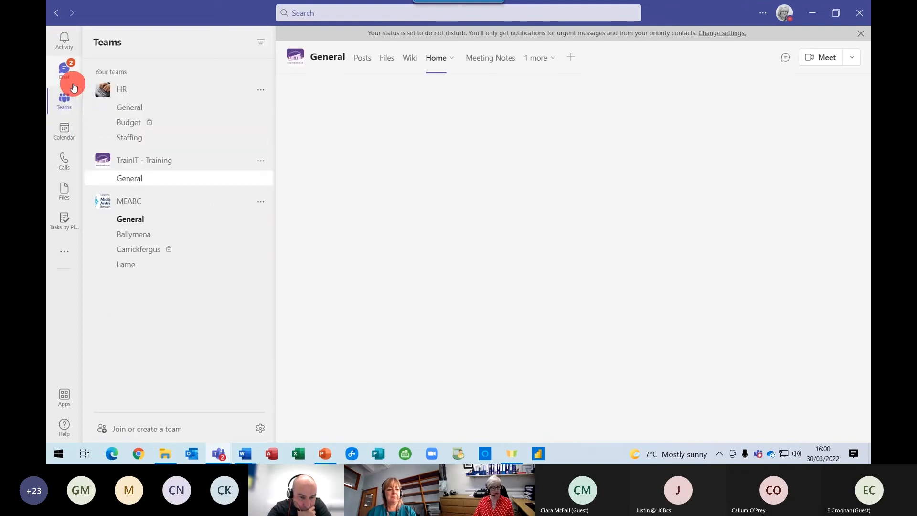
pyautogui.click(181, 173)
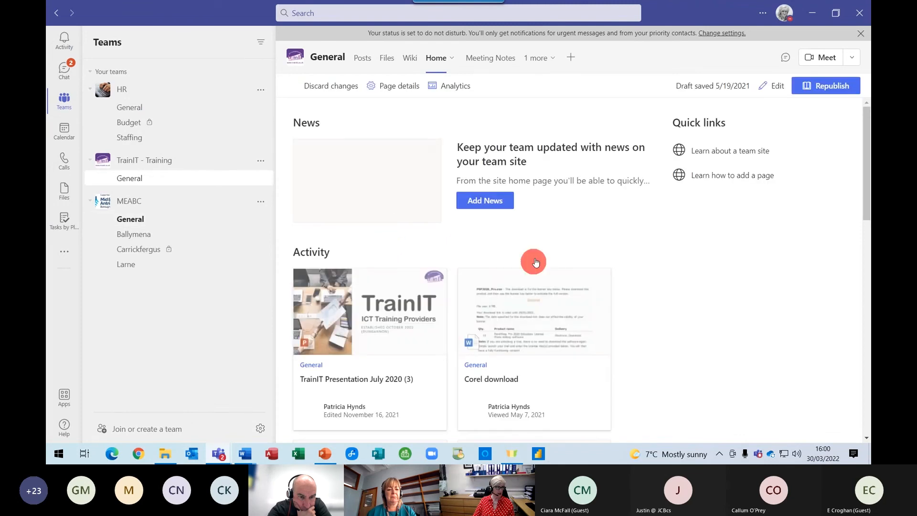
pyautogui.click(63, 68)
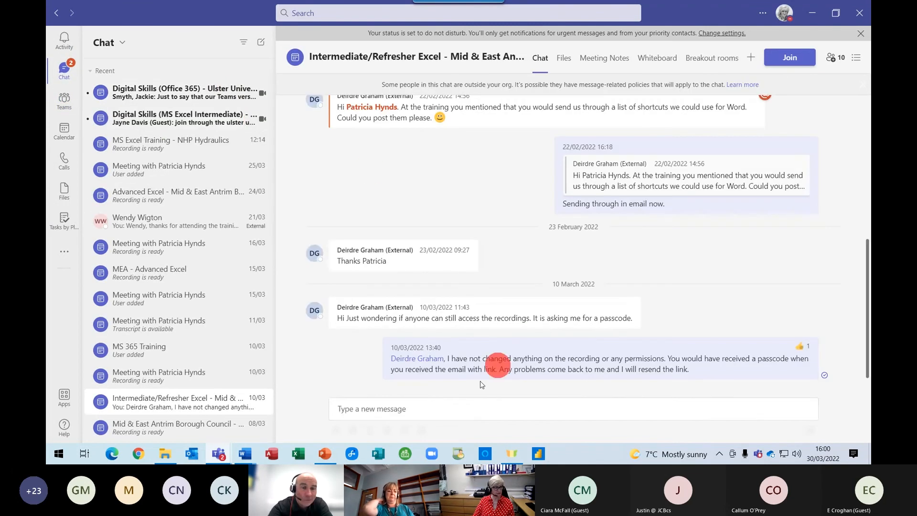
pyautogui.click(432, 409)
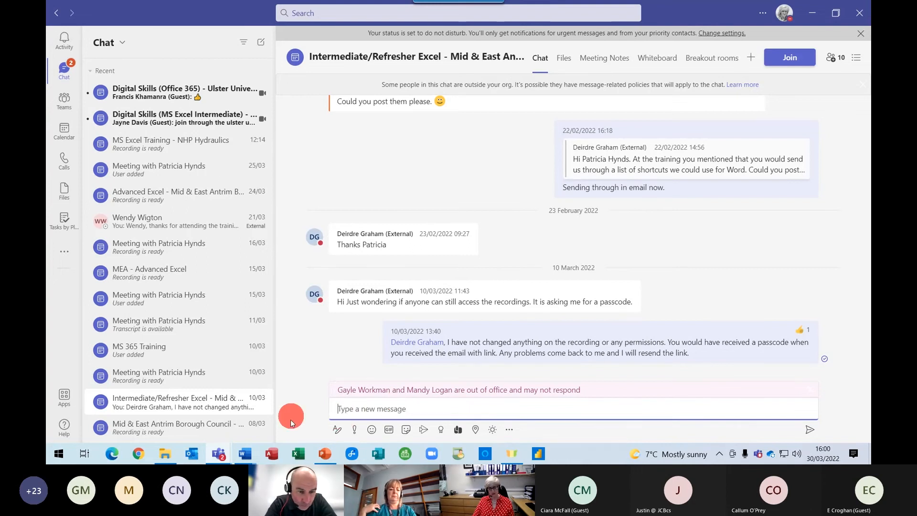
pyautogui.click(336, 433)
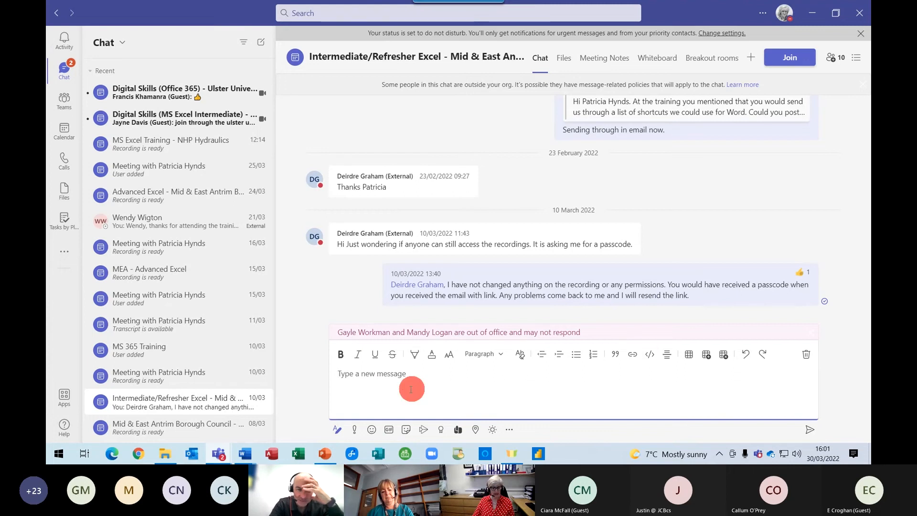
pyautogui.click(480, 355)
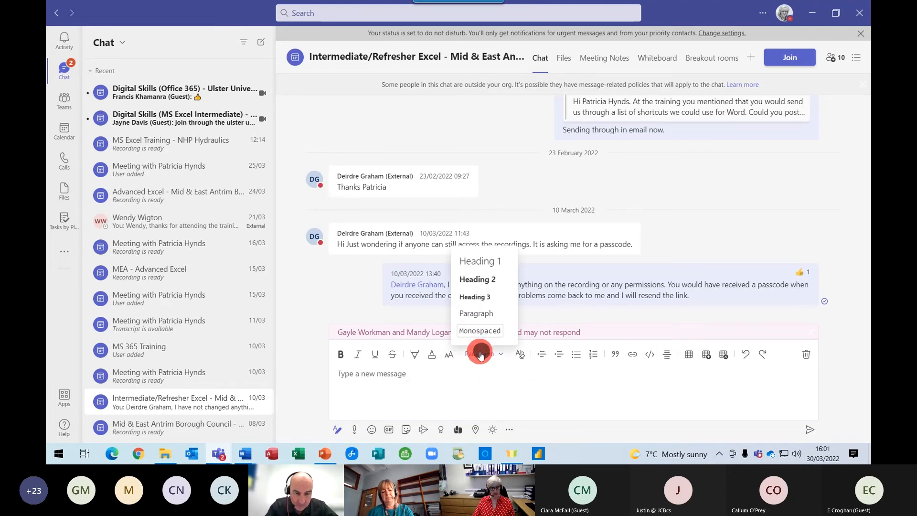
pyautogui.click(482, 357)
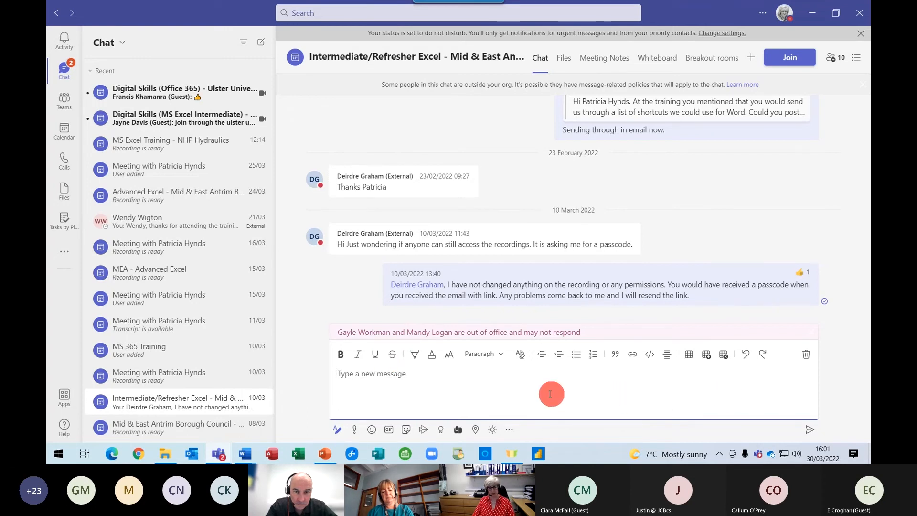
pyautogui.press('Escape')
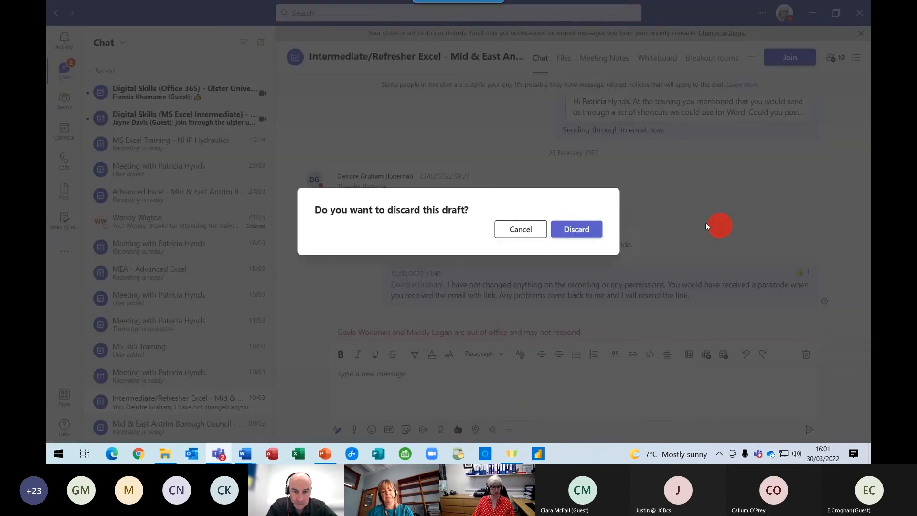
pyautogui.click(582, 228)
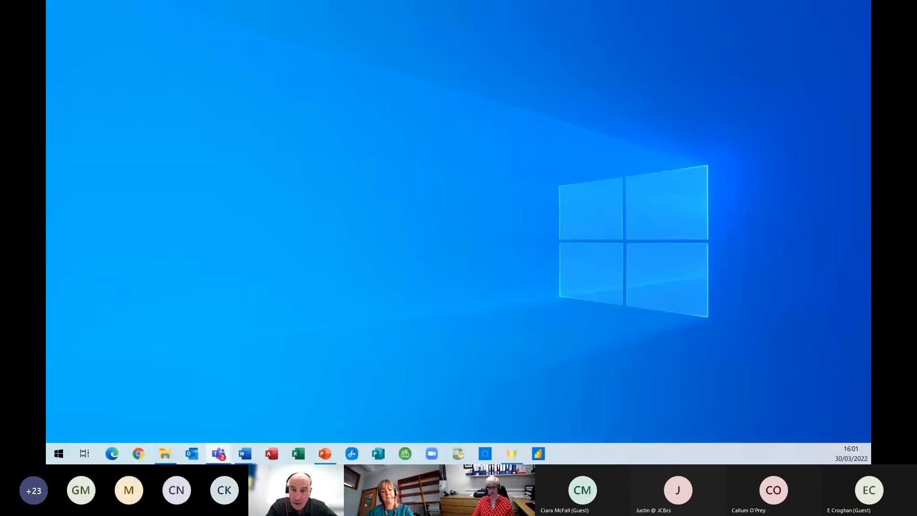
# Restore and maximise the Digital Skills meeting window with the Participants panel showing.
pyautogui.click(219, 453)
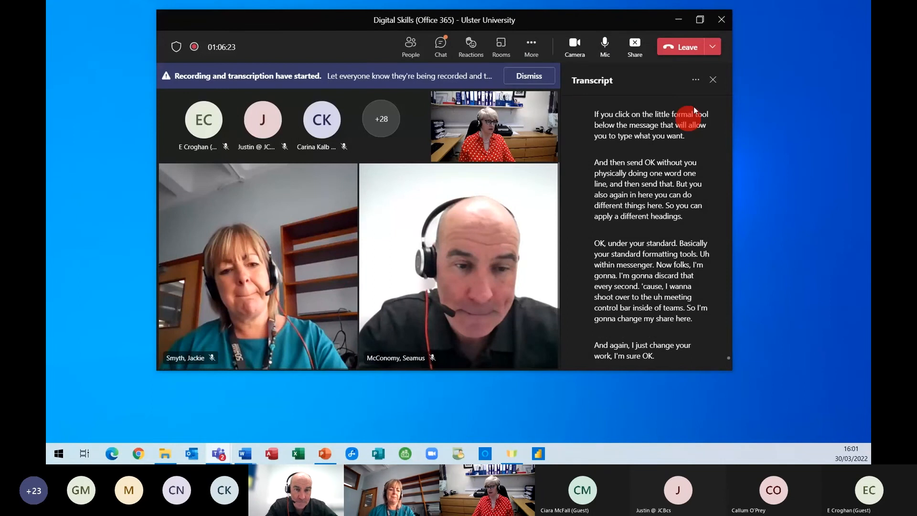
pyautogui.click(700, 19)
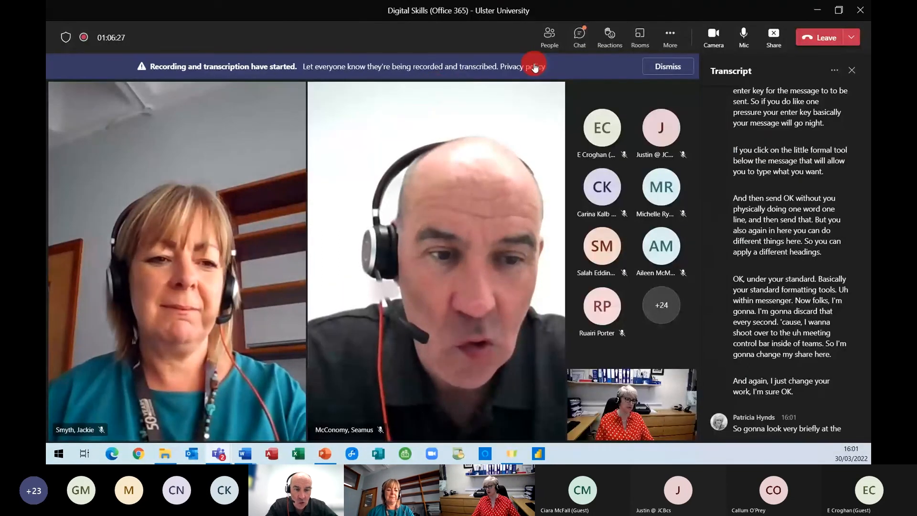
pyautogui.click(548, 42)
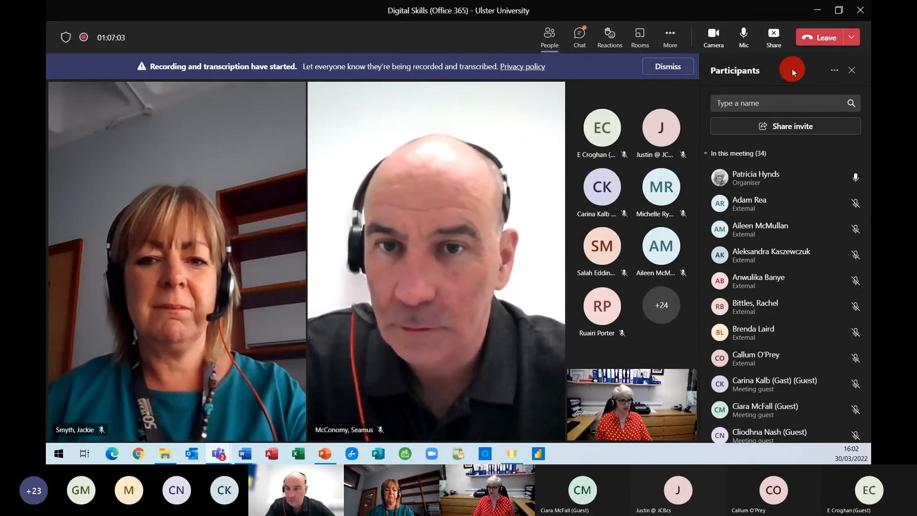
# Stop screen sharing after checking the participants options and More actions menus.
pyautogui.click(835, 71)
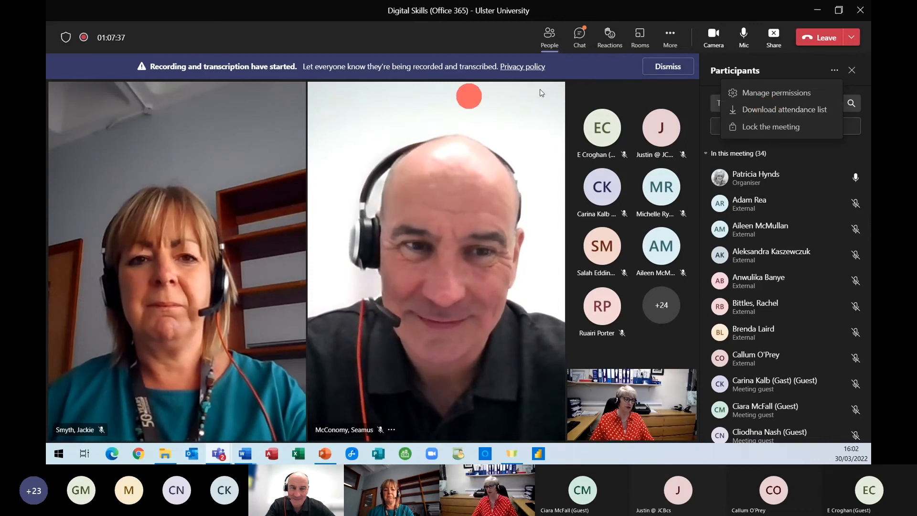
pyautogui.moveTo(630, 29)
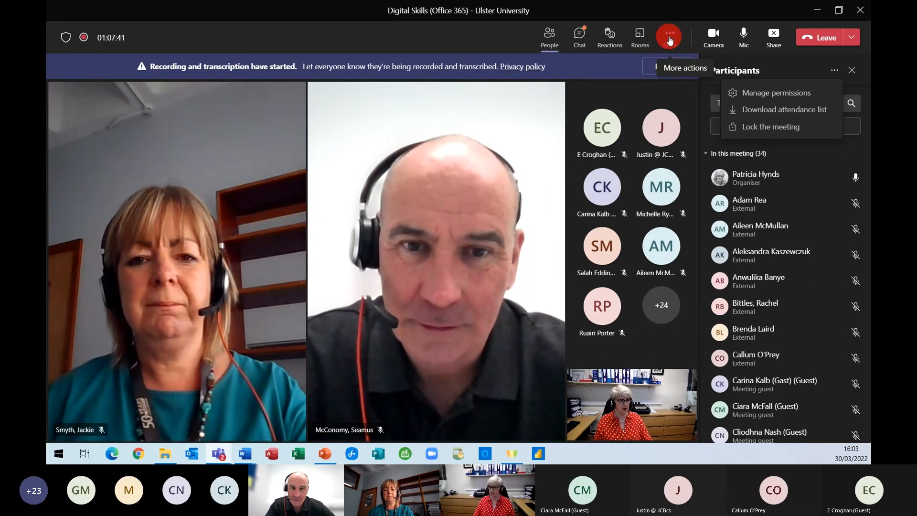
pyautogui.click(671, 39)
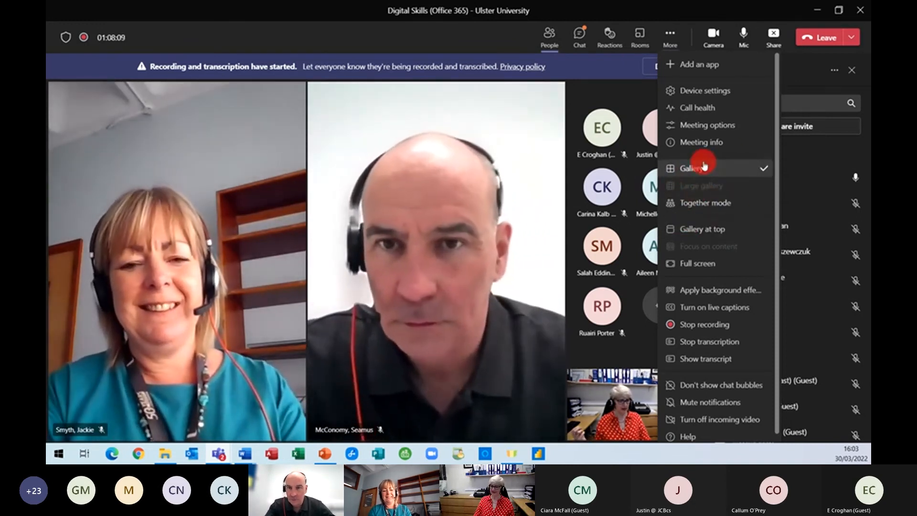
pyautogui.click(671, 38)
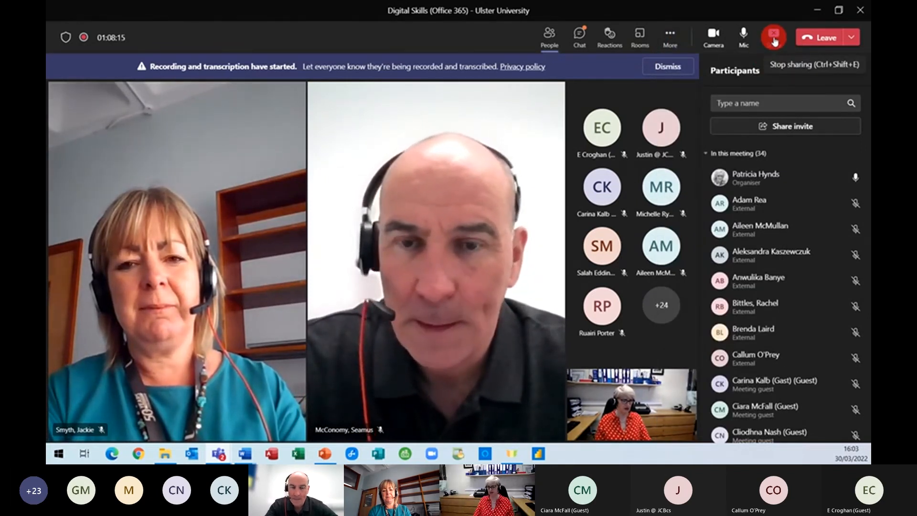
pyautogui.click(775, 39)
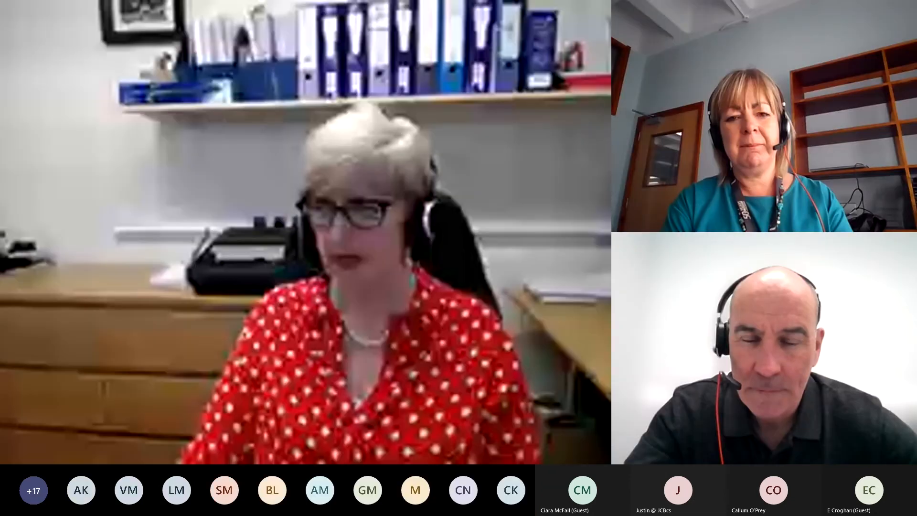